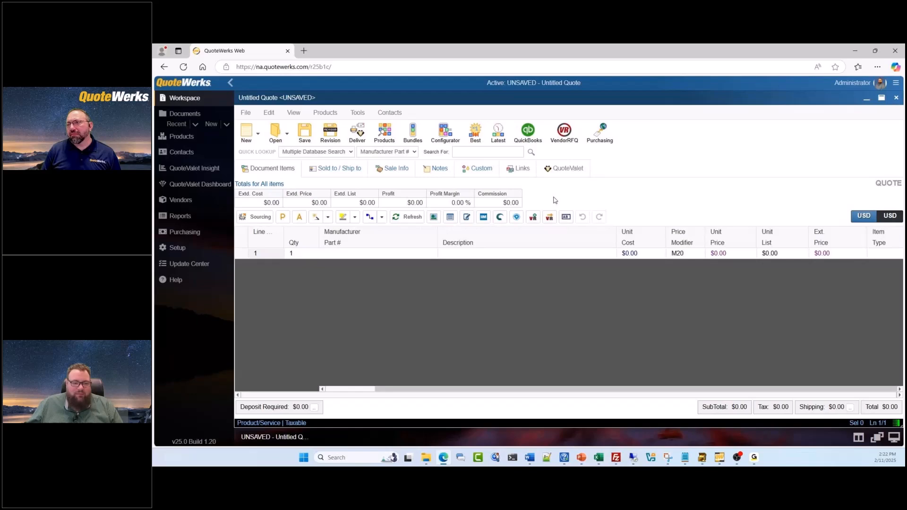
- Open the CRM integrations setup and review the primary CRM choices, keeping HubSpot CRM selected
left_click(183, 251)
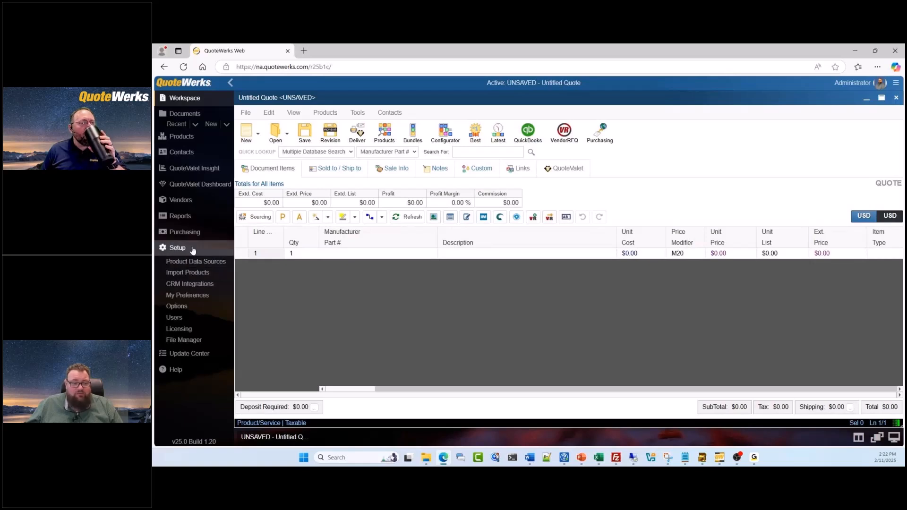
left_click(190, 284)
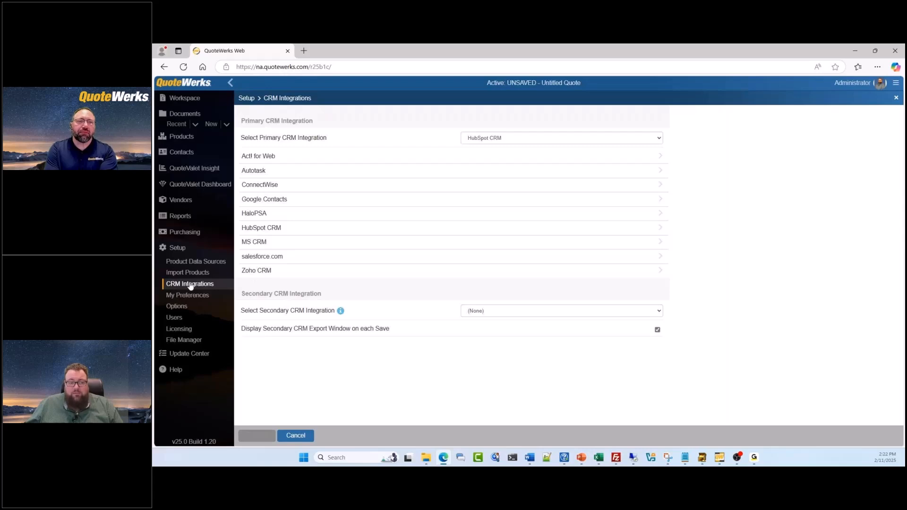
left_click(659, 139)
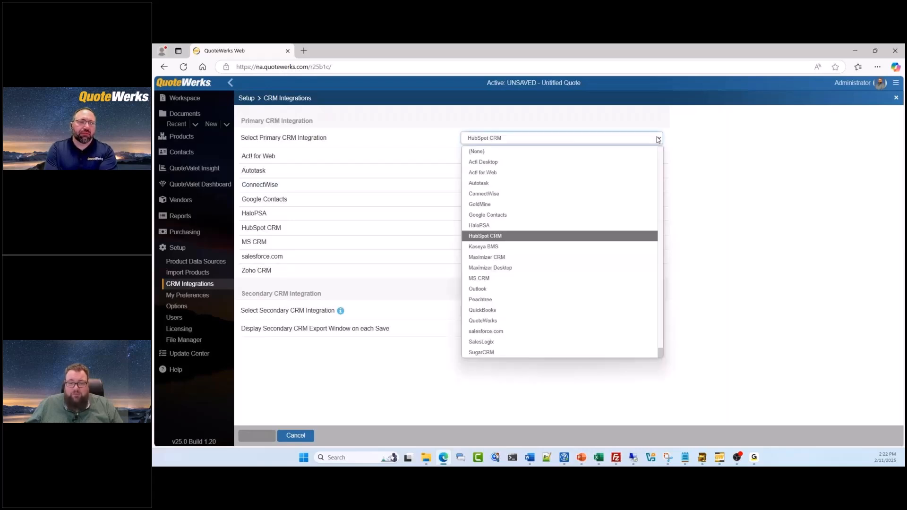
left_click(640, 235)
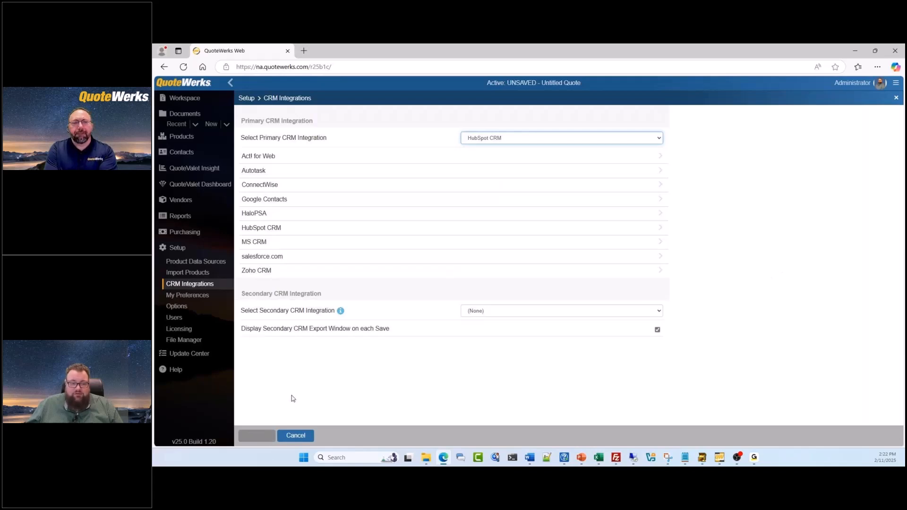
- Examine the account connection details in the HubSpot CRM integration settings
left_click(273, 230)
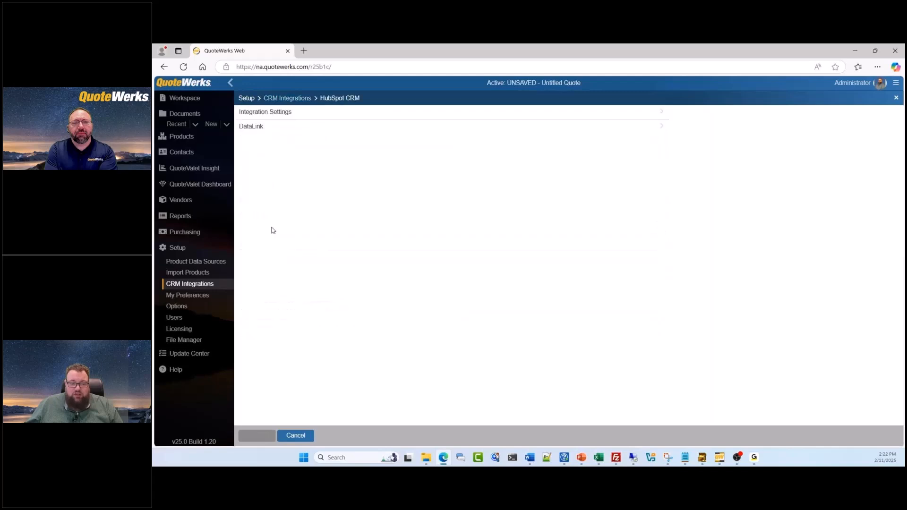
left_click(289, 115)
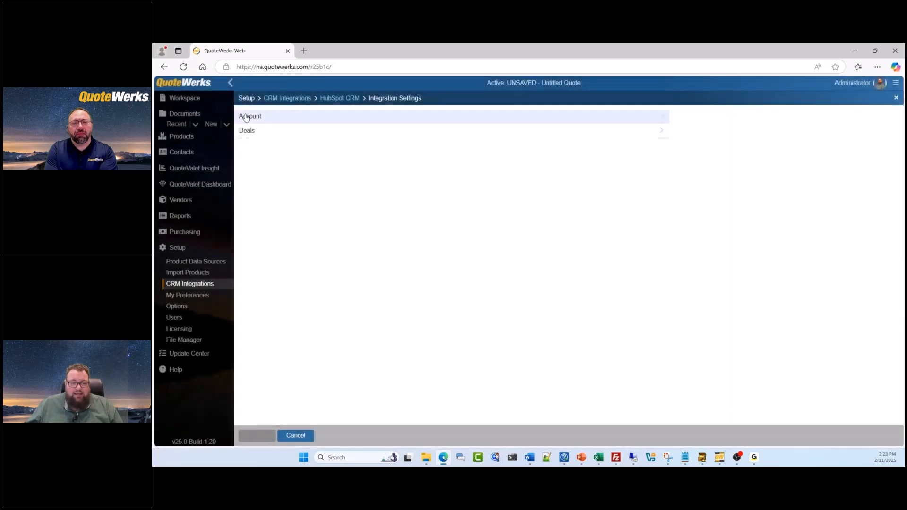
left_click(247, 112)
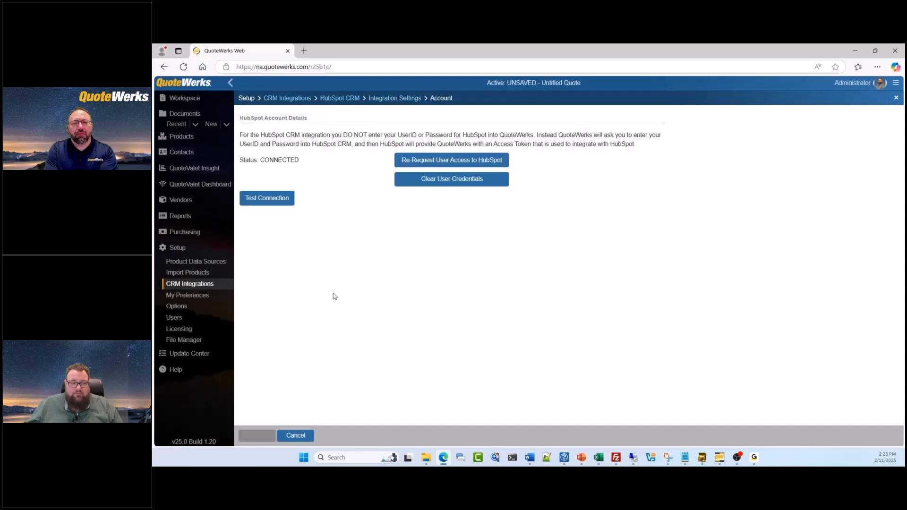
left_click(393, 99)
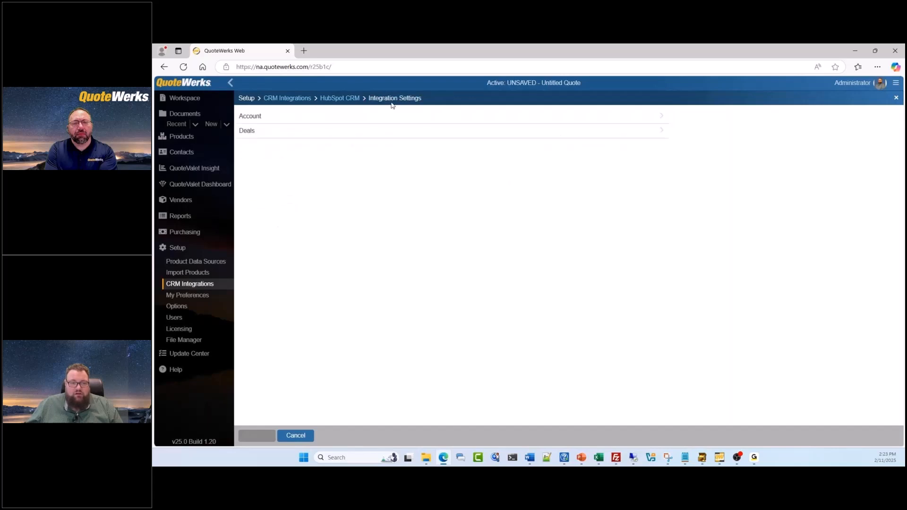
- Review the HubSpot deal settings, including the deal pipeline, product mapping, bundles and product lookup options
left_click(263, 136)
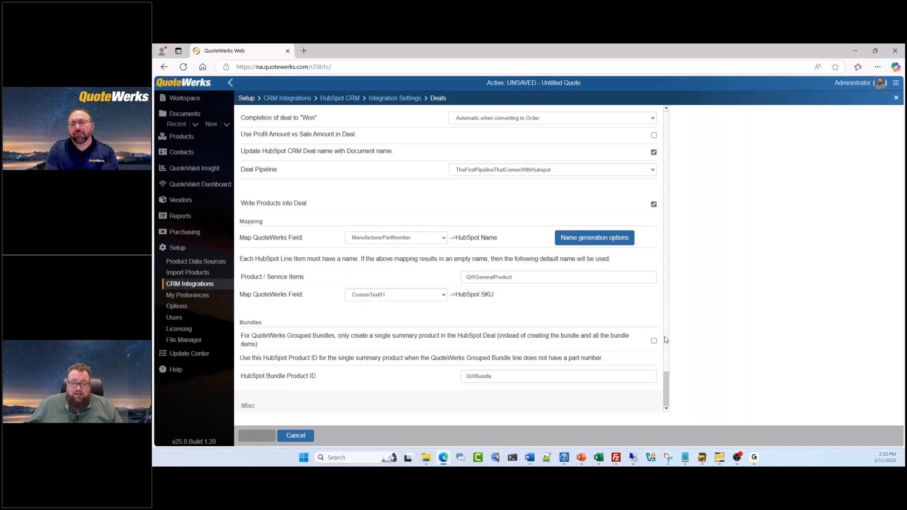
scroll(665, 289, "down", 1)
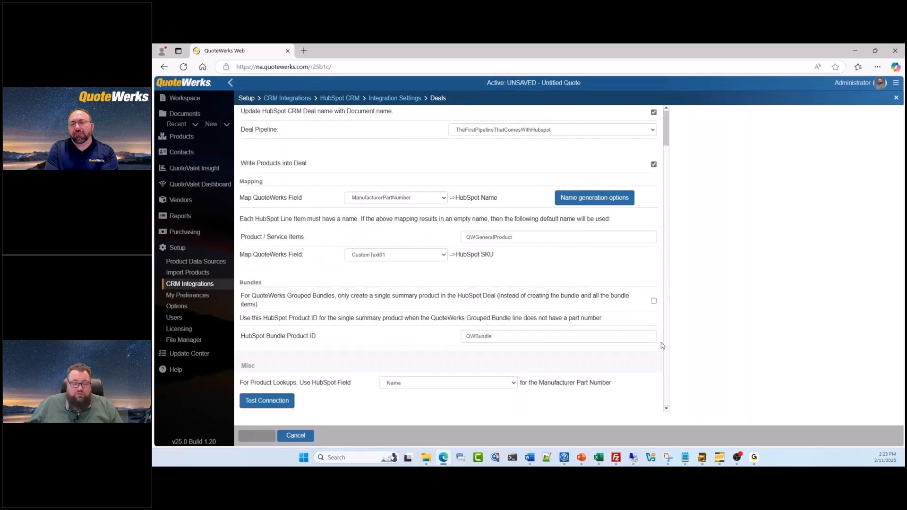
scroll(651, 293, "up", 1)
scroll(652, 293, "up", 1)
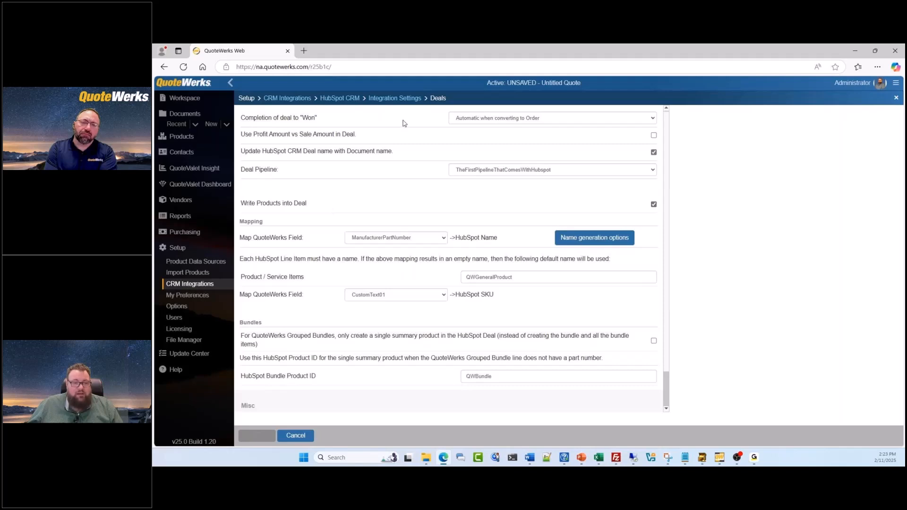
left_click(359, 102)
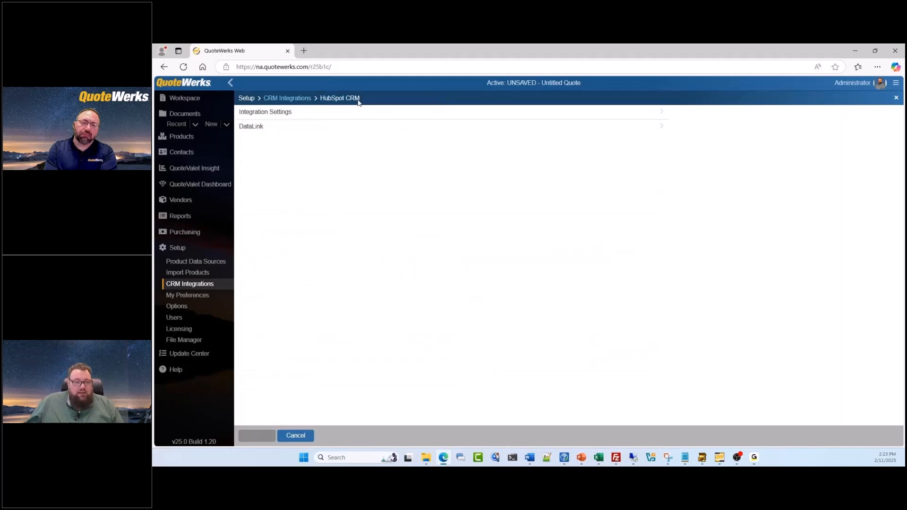
- Return to the CRM integrations overview and check which secondary CRM integrations can be chosen
left_click(310, 99)
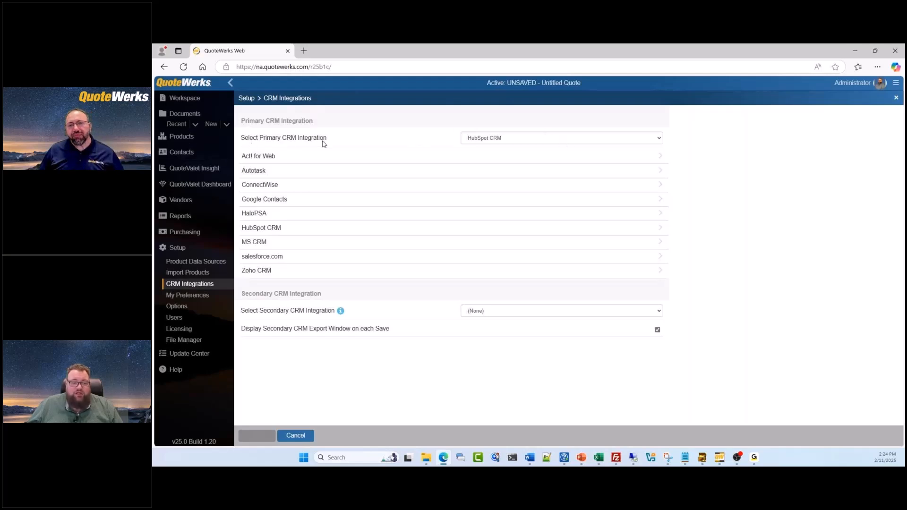
left_click(569, 311)
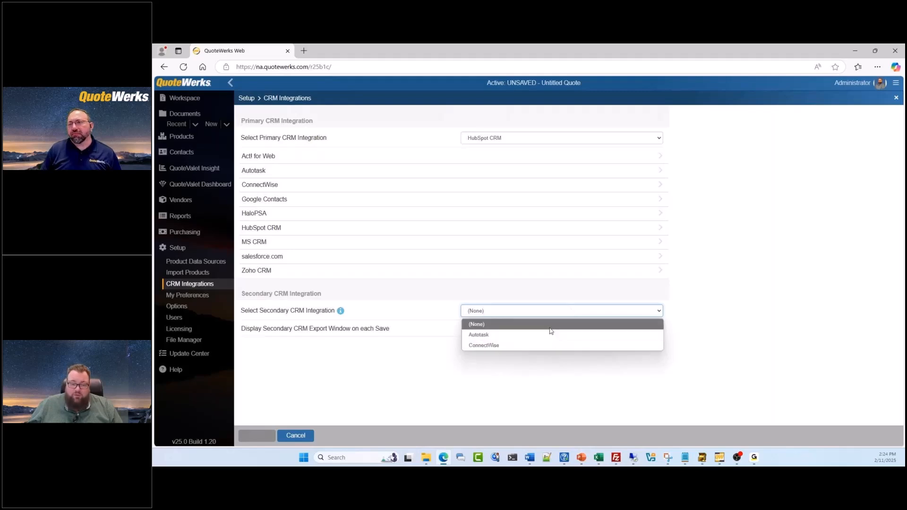
left_click(436, 350)
mouse_move(340, 311)
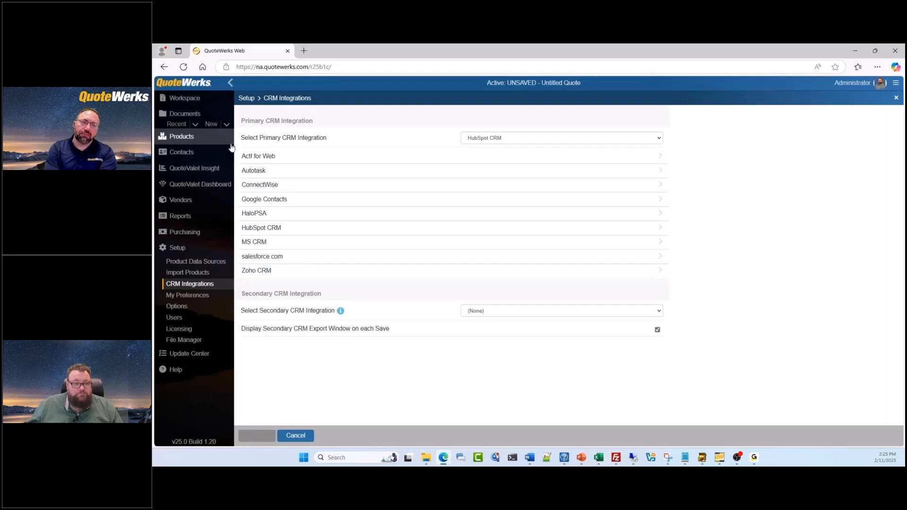
- In the untitled quote's Sold to details, enter "new company" as the company and "new contact" as the contact
left_click(199, 101)
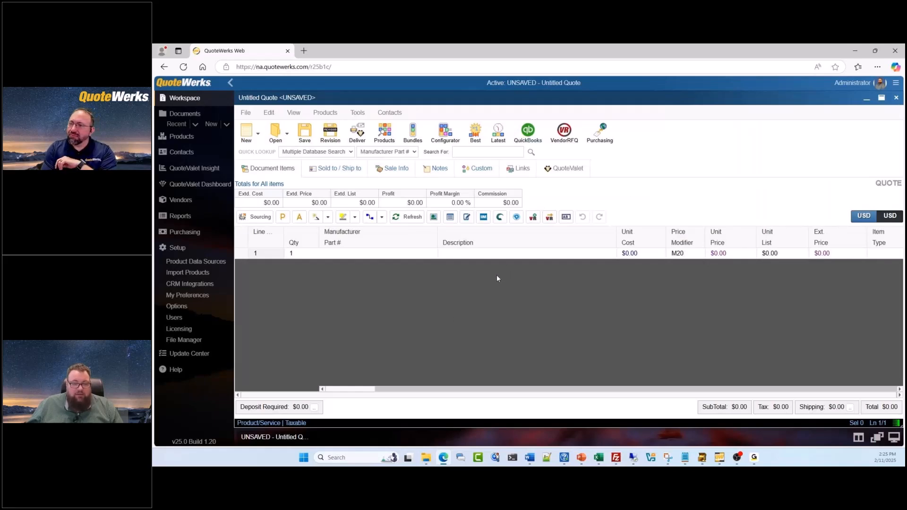
left_click(349, 177)
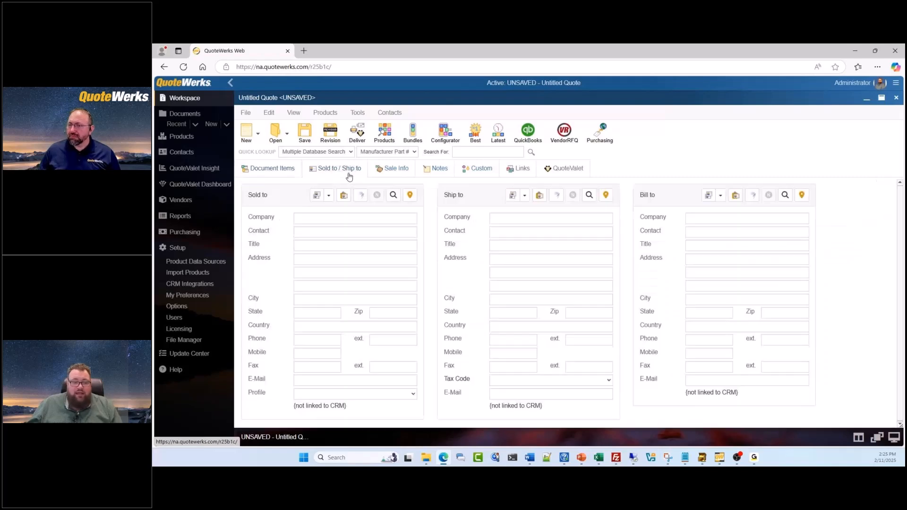
left_click(368, 216)
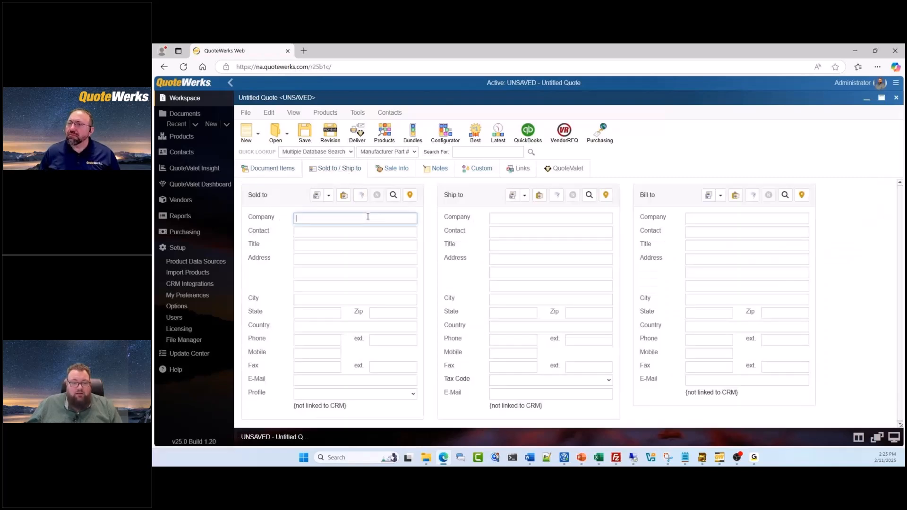
type("nw")
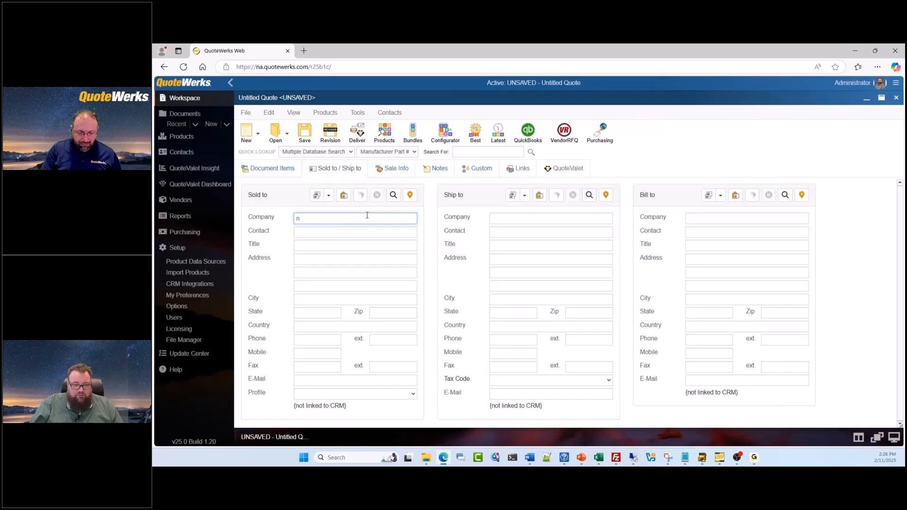
key("Tab")
type("ne")
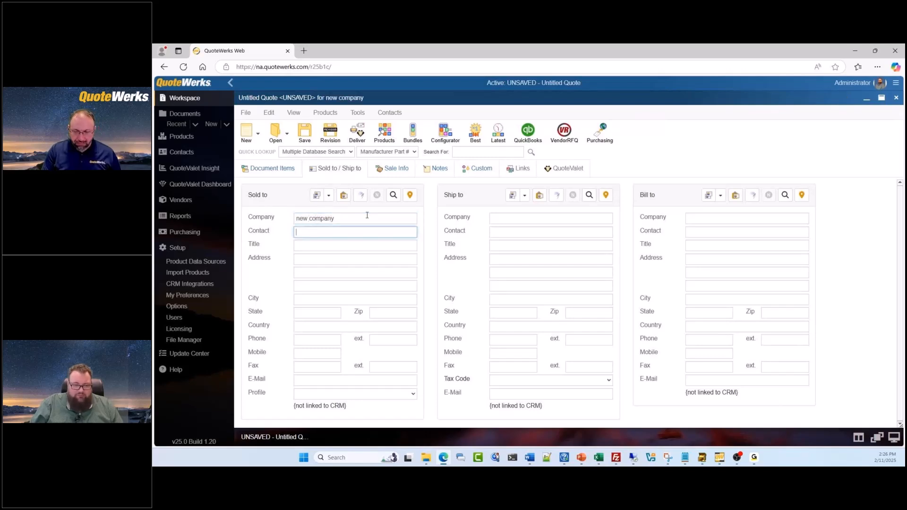
- Fill in the street address and city in the quote's Sold to details
key("Tab")
key("Tab")
type("123 New Contact Way")
key("Tab")
key("Tab")
key("Tab")
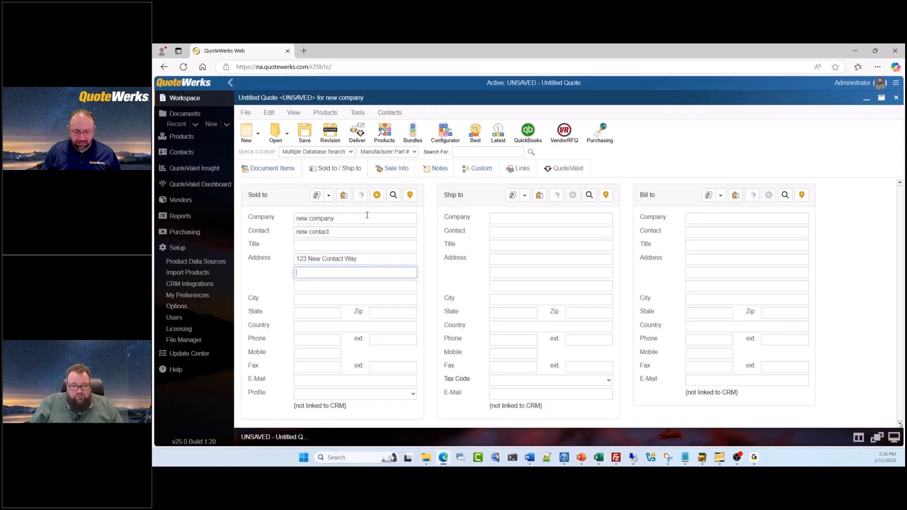
type("Orladnq")
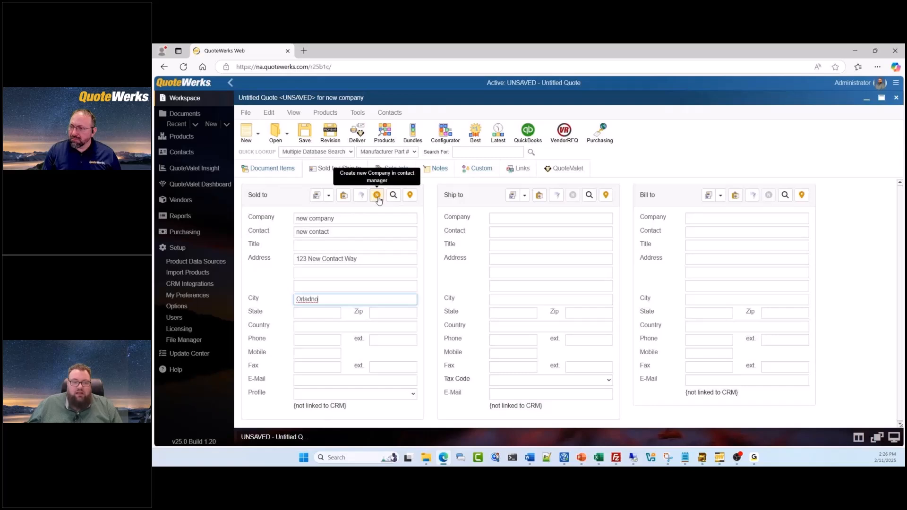
- Check the company and contact entries used for creating a new CRM record, and clear all Sold to fields
left_click_drag(347, 220, 296, 220)
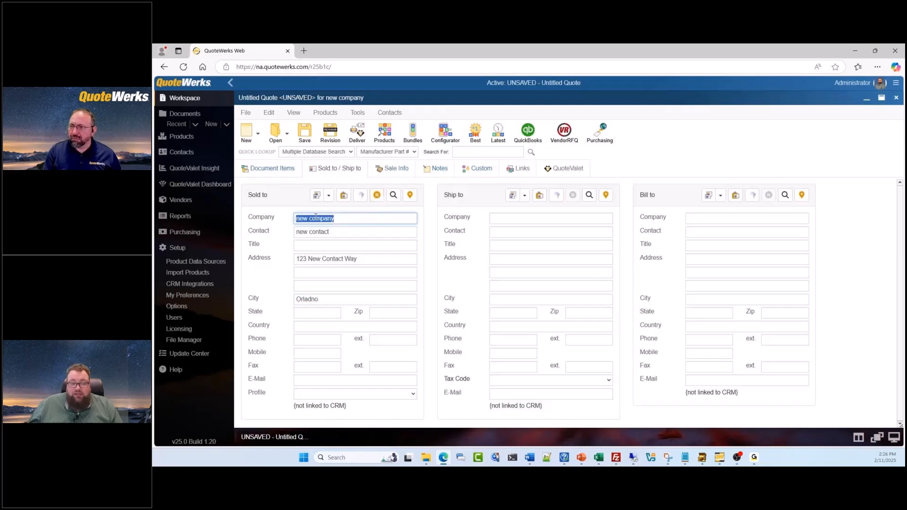
left_click(377, 199)
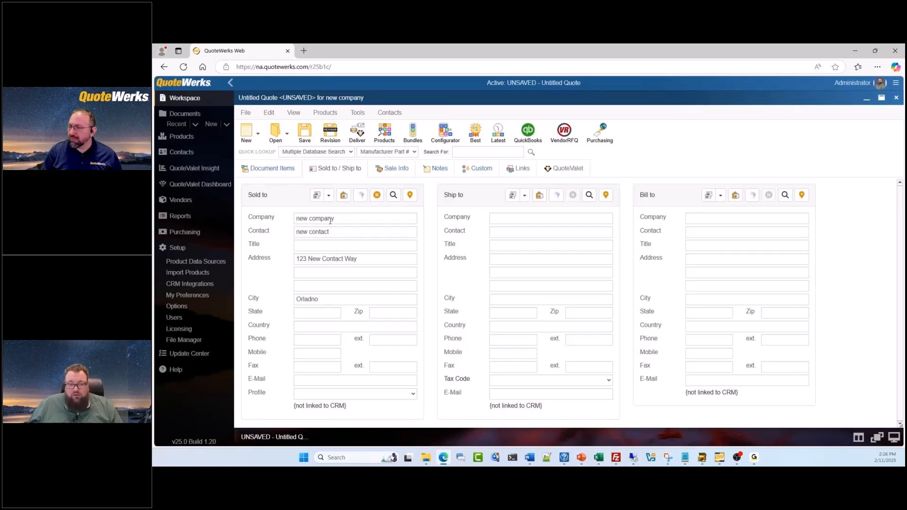
left_click_drag(337, 219, 281, 222)
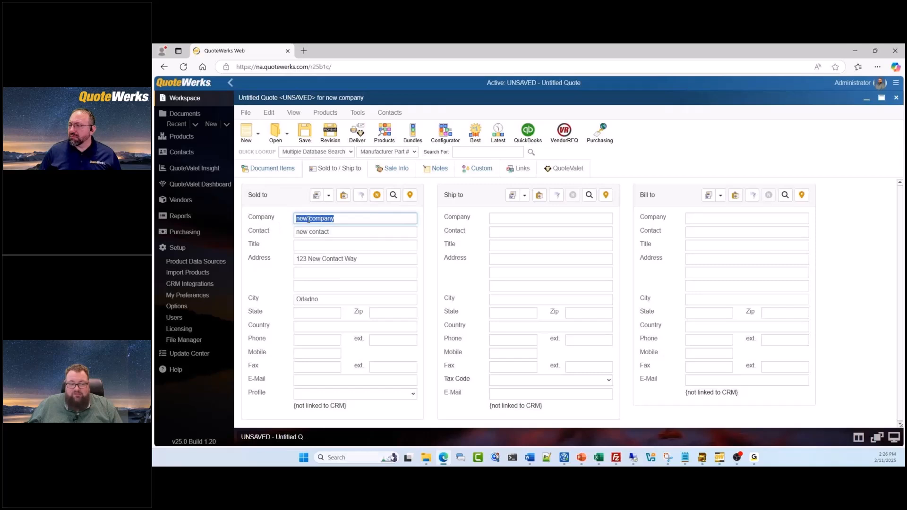
left_click_drag(329, 231, 294, 236)
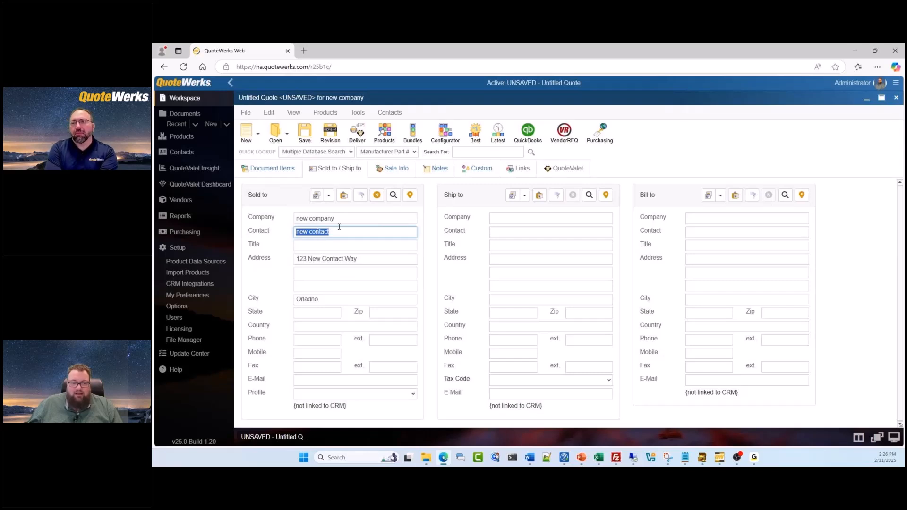
left_click(361, 199)
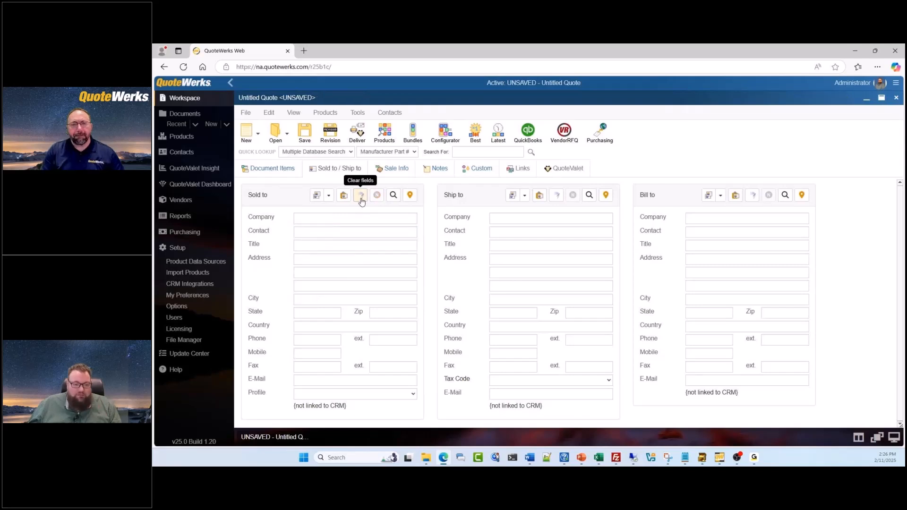
- Look up "aspire" by name in the HubSpot contacts and use the Training Evangelist contact for Sold to, Ship to and Bill to
left_click(393, 196)
left_click(370, 121)
type("aspire")
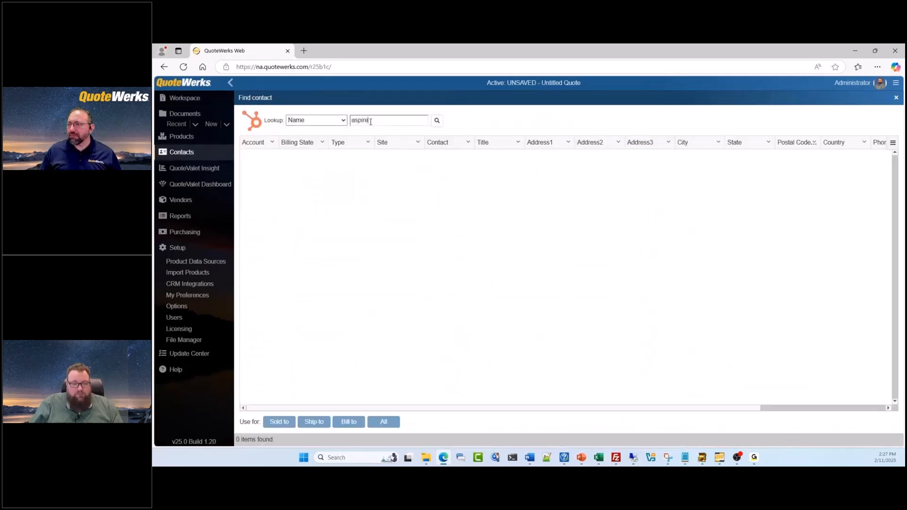
key("Return")
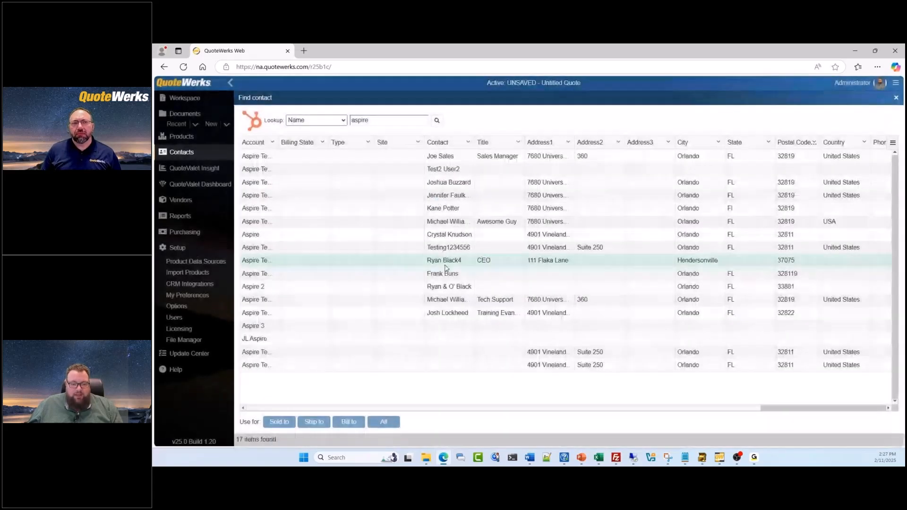
left_click(455, 314)
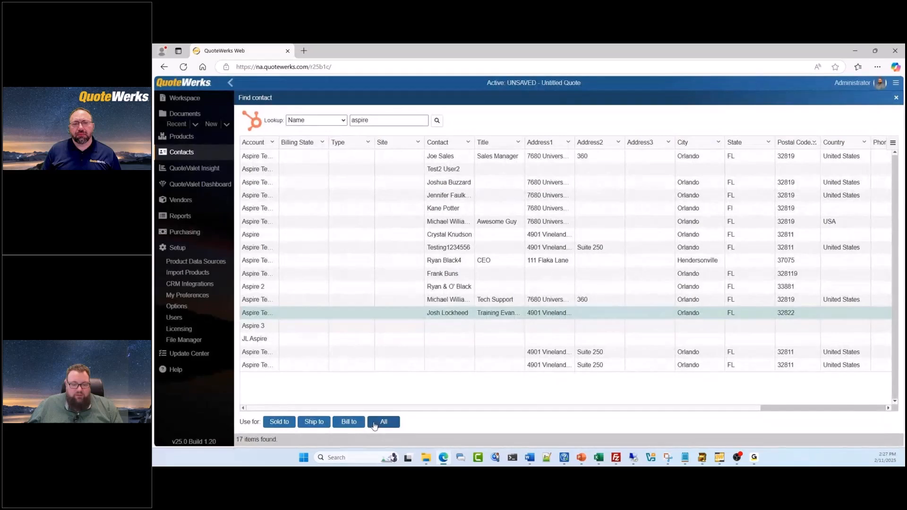
left_click(383, 423)
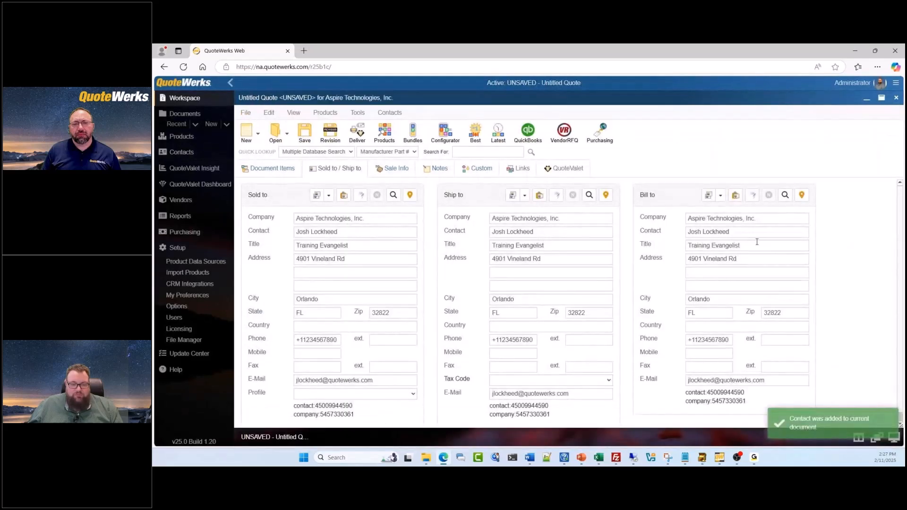
mouse_move(340, 416)
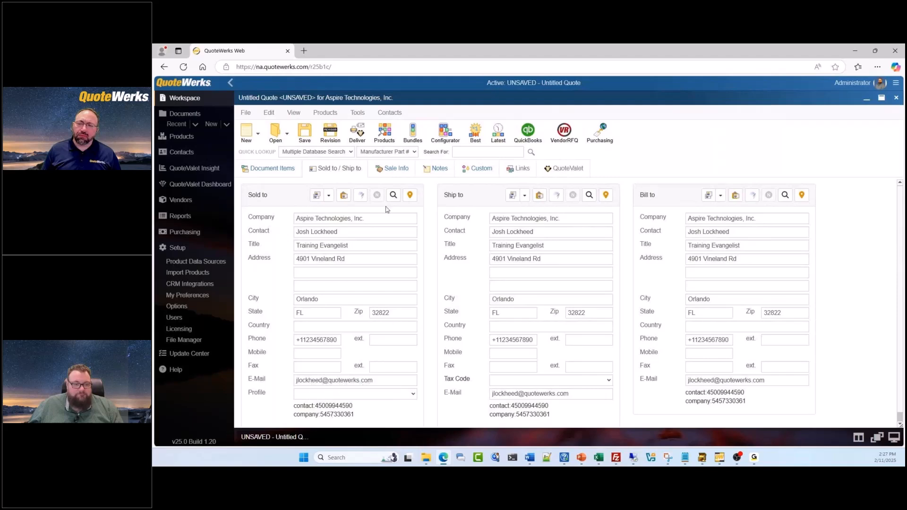
- From the quote's document items, search the HubSpot CRM product database for descriptions containing "cisco"
left_click(274, 175)
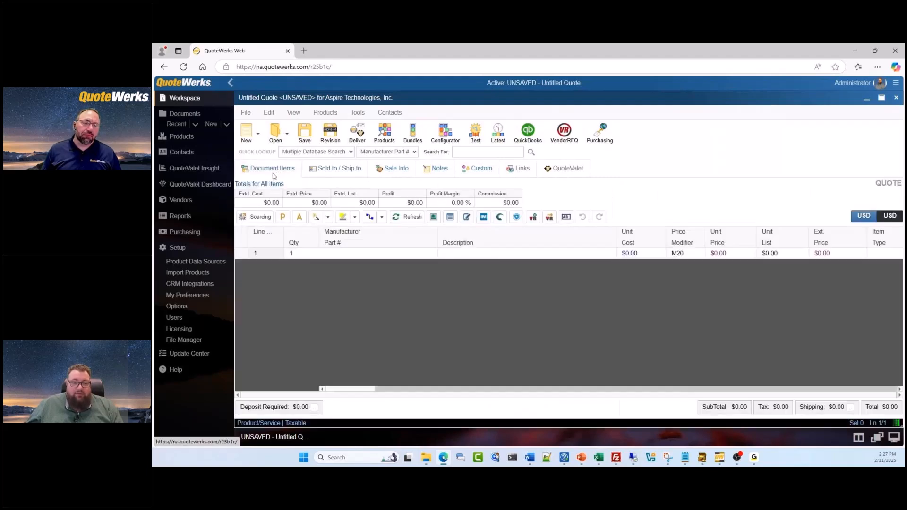
left_click(385, 137)
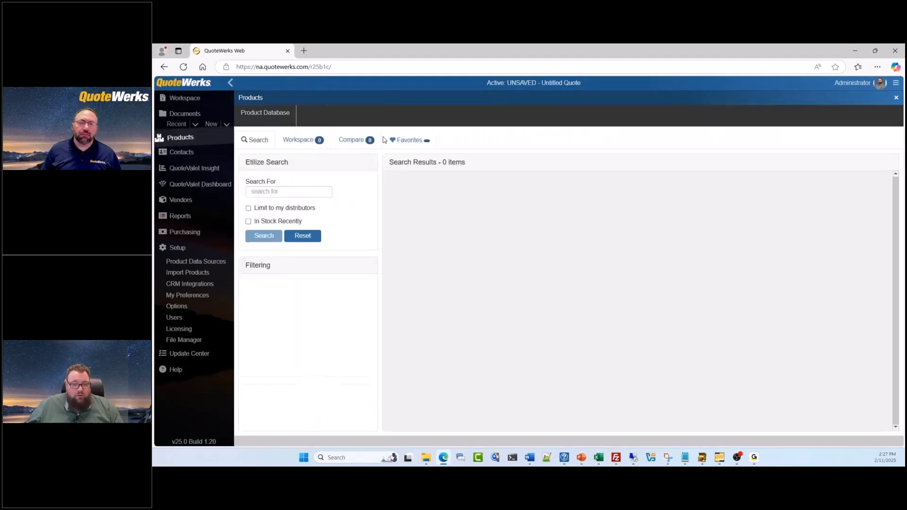
left_click(271, 115)
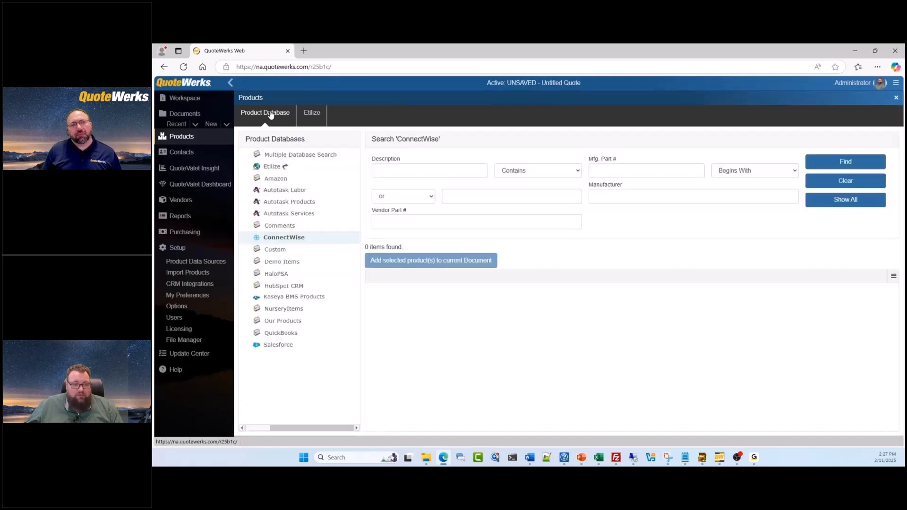
left_click(285, 287)
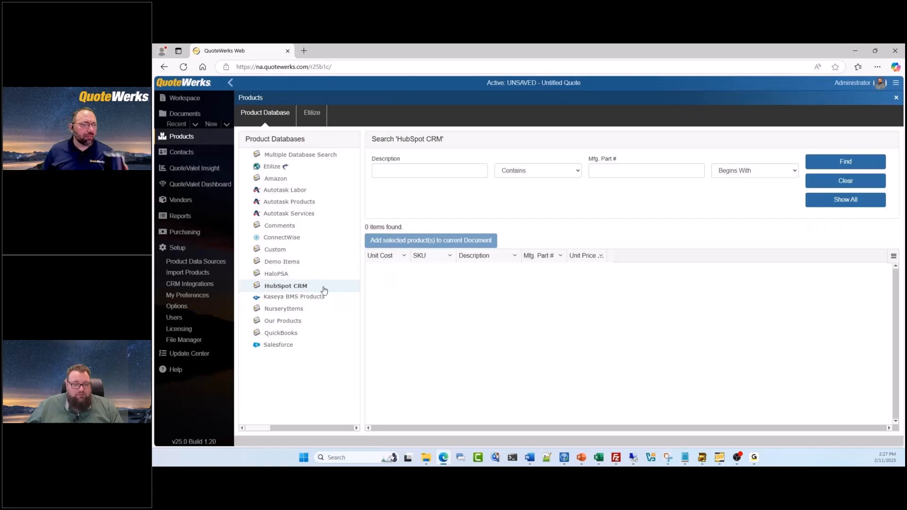
left_click(457, 173)
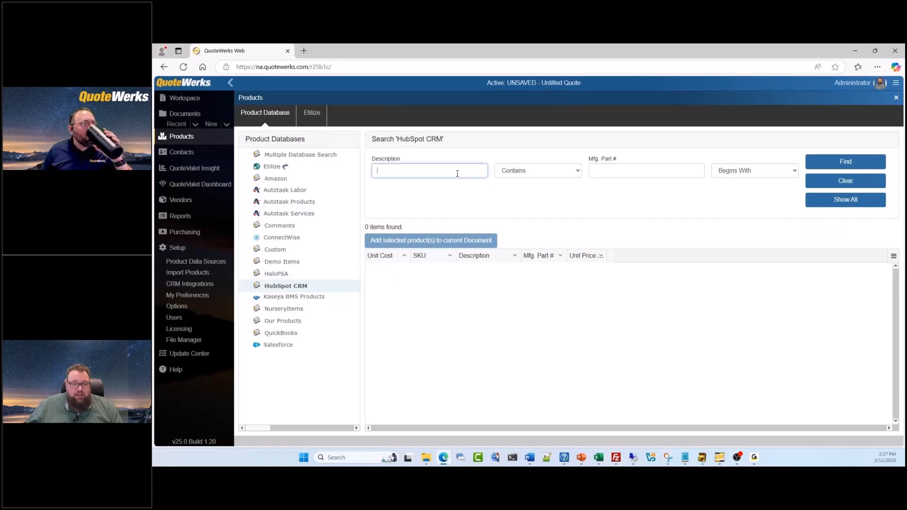
type("cisco")
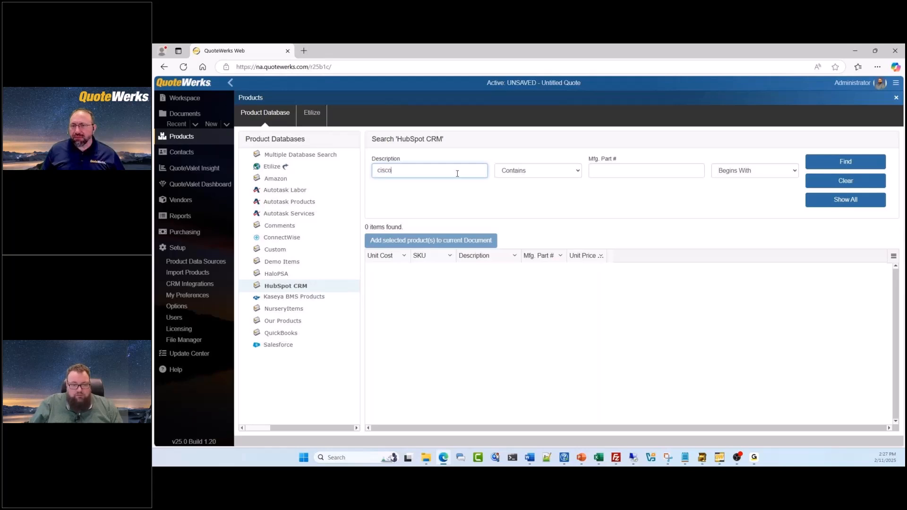
key("Return")
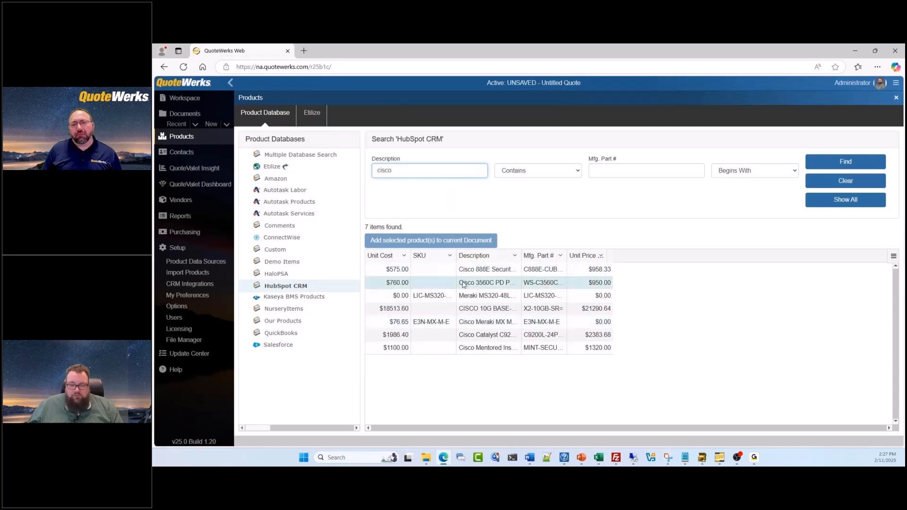
- Add the Cisco 3560C PD PSE Switch and the Cisco Mentored Install Service to the quote, quantity 1 each
left_click(488, 284)
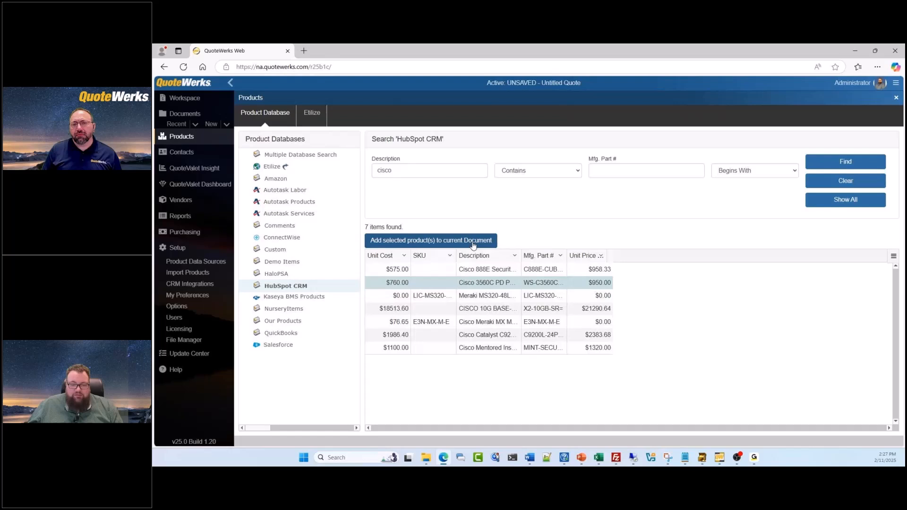
left_click(463, 350)
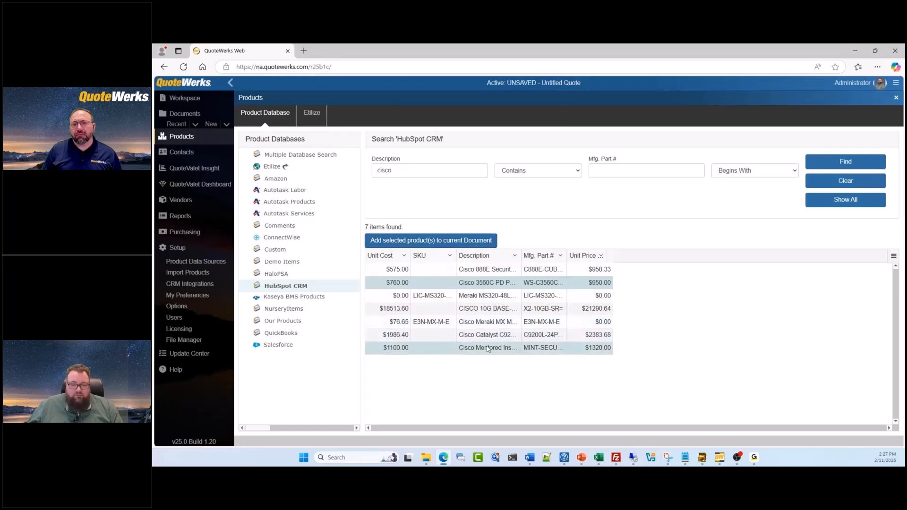
left_click(448, 242)
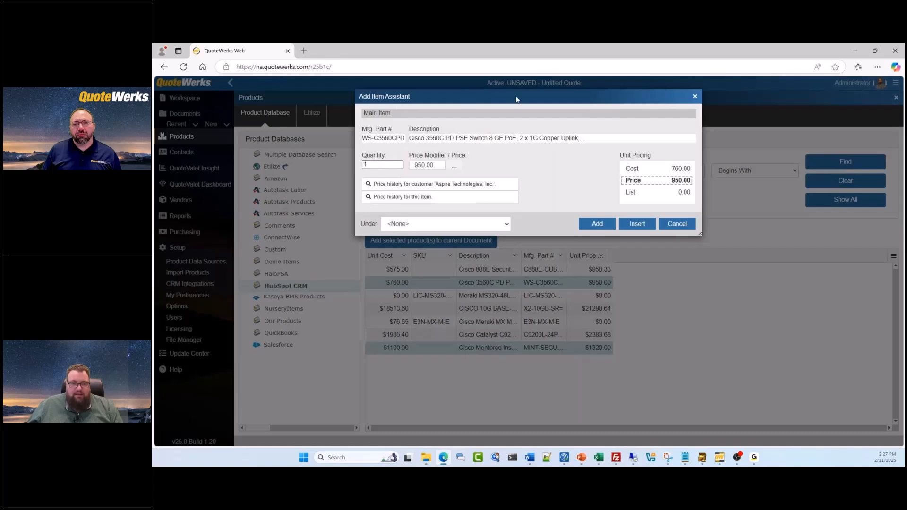
left_click_drag(384, 164, 360, 166)
left_click(435, 164)
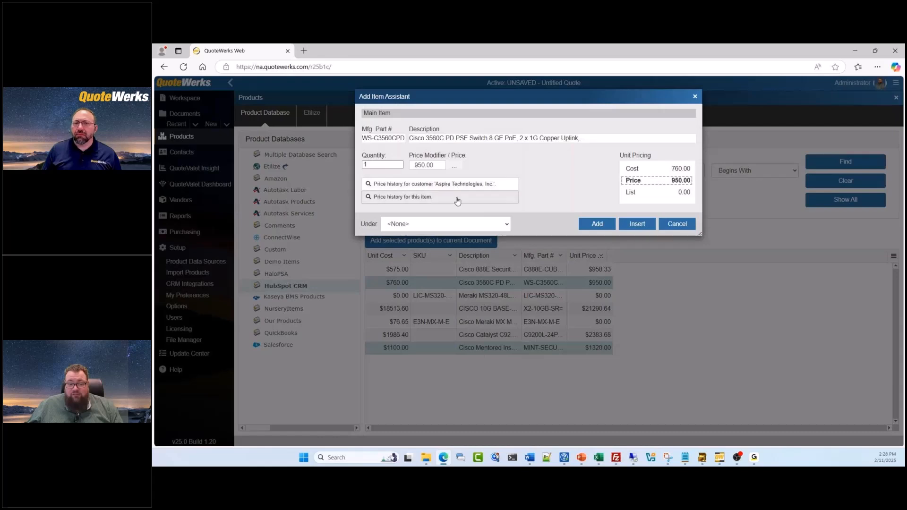
left_click(592, 227)
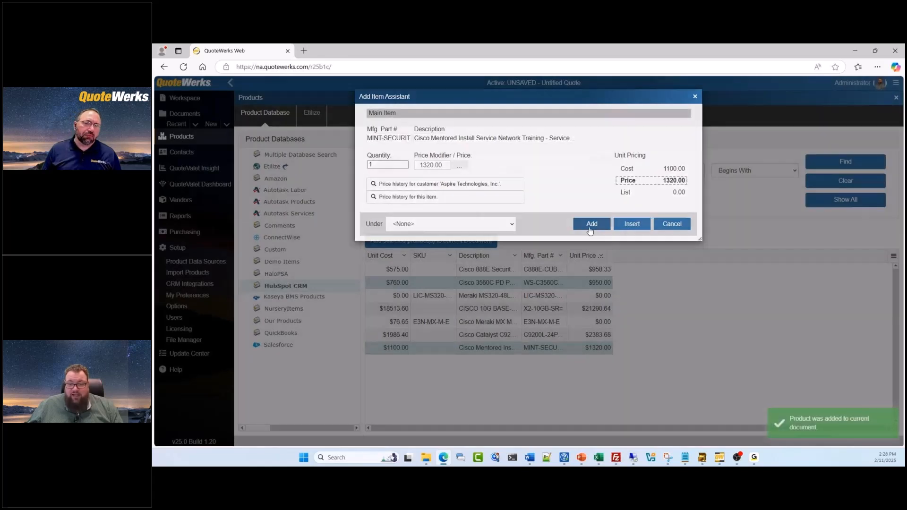
left_click(591, 228)
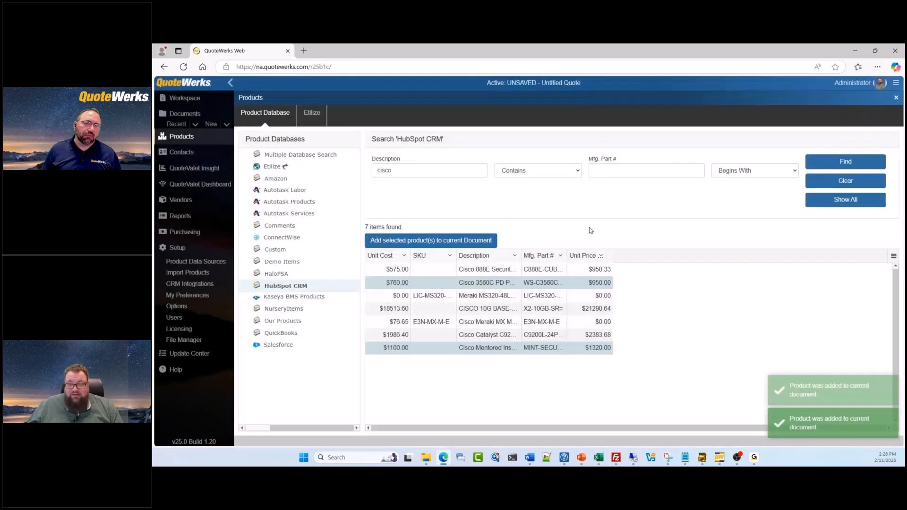
type("labor")
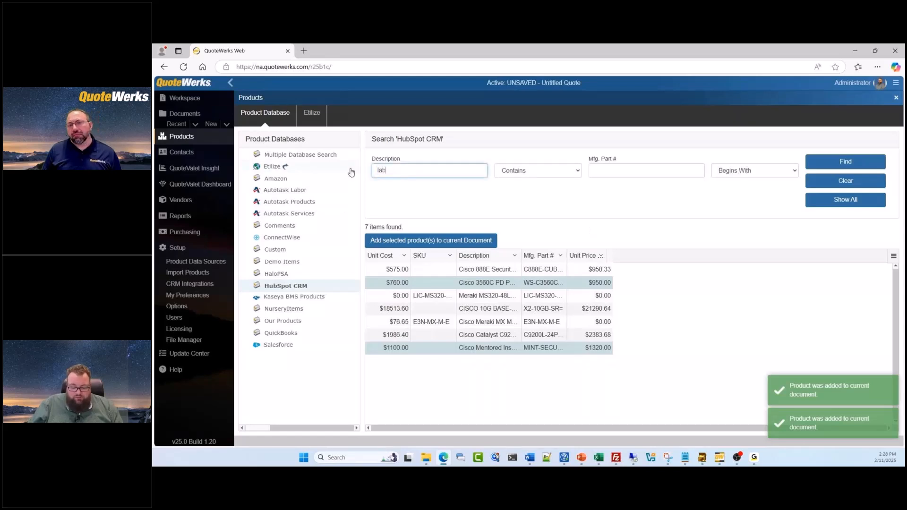
key("BackSpace")
key("BackSpace")
key("BackSpace")
key("BackSpace")
key("BackSpace")
- Search the HubSpot CRM products for "managed", add the first Managed Services product to the quote, and return to the quote
type("mo")
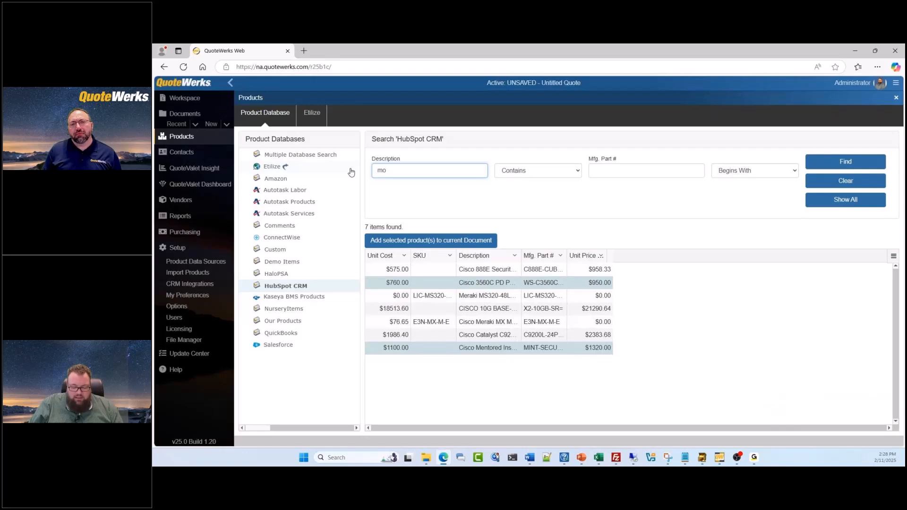
type("naged")
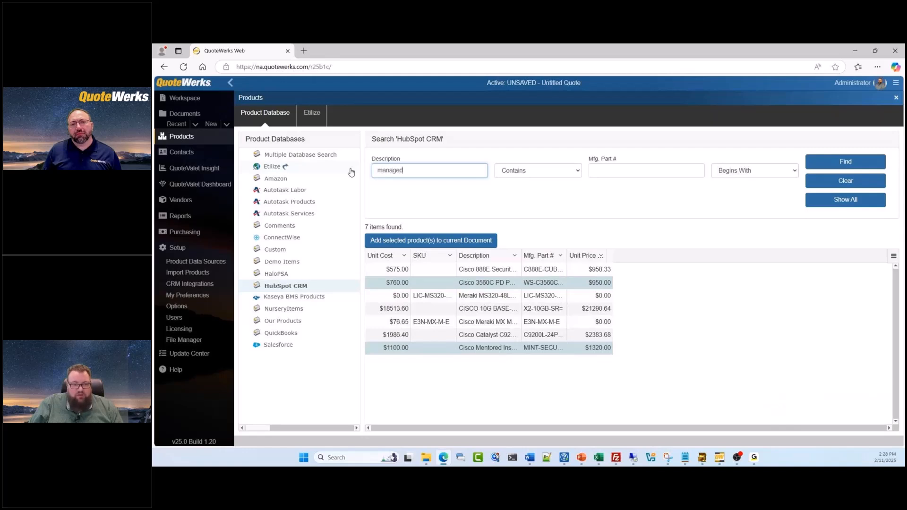
key("Return")
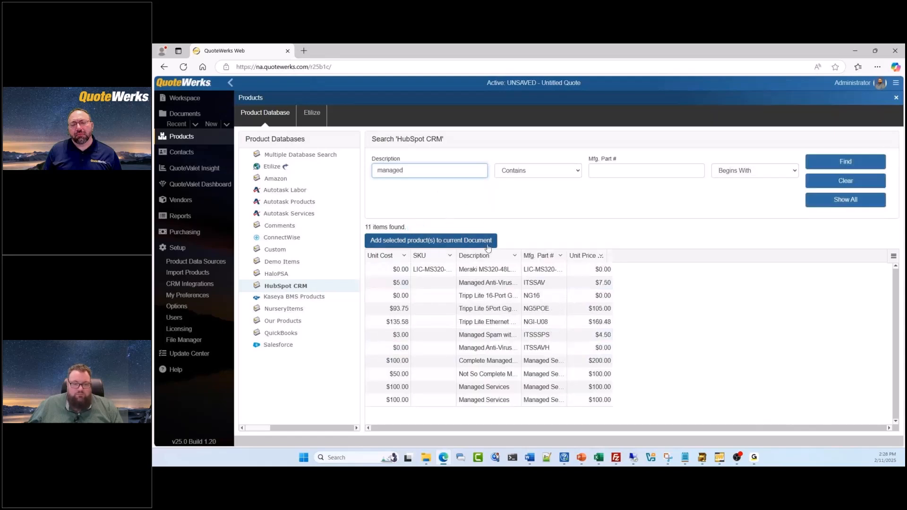
left_click(495, 388)
left_click(448, 242)
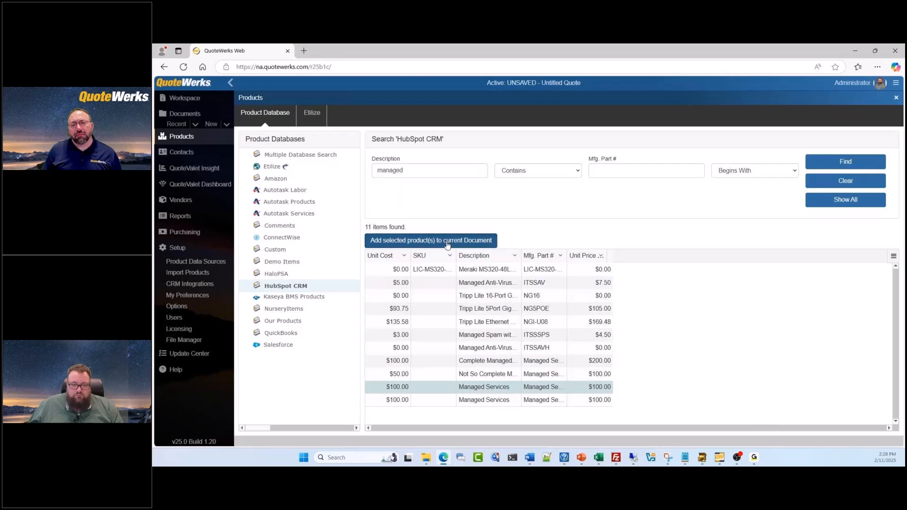
left_click(599, 223)
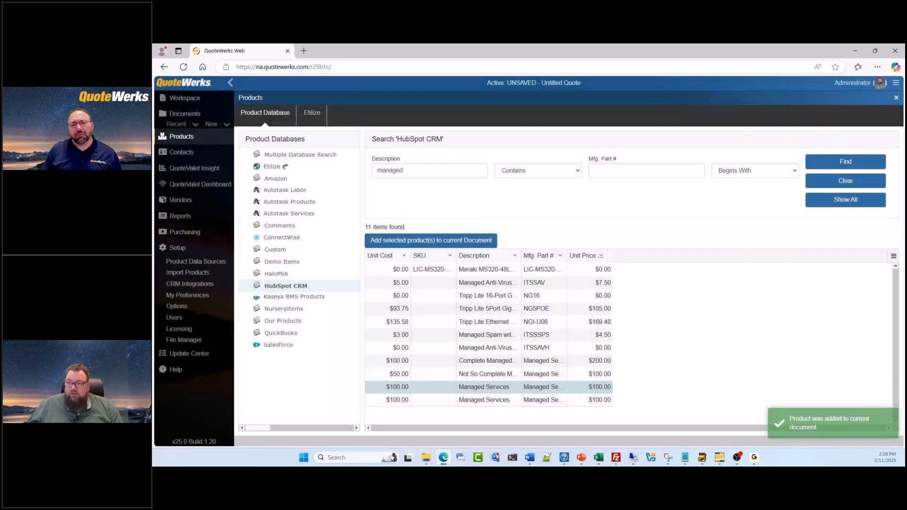
left_click(897, 97)
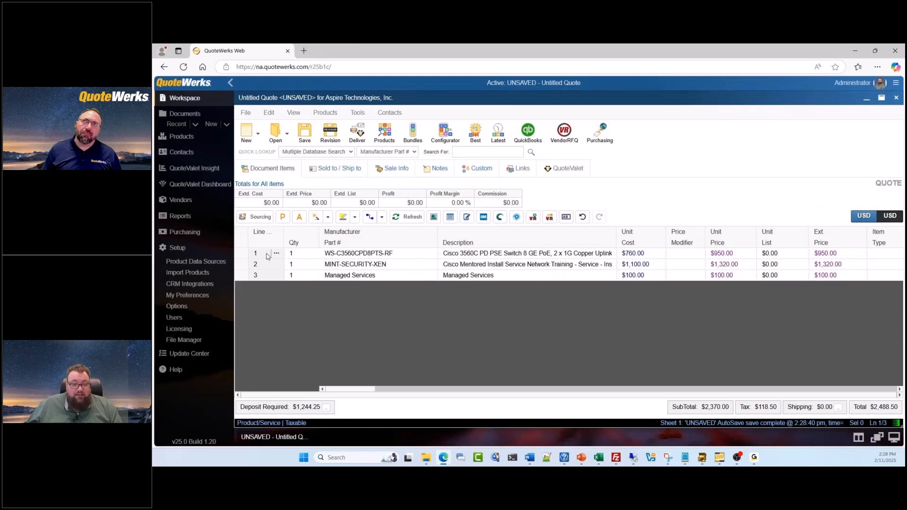
- Set Allow QV Qty Change to Yes in the line attributes of the Cisco 3560C switch
left_click(290, 254)
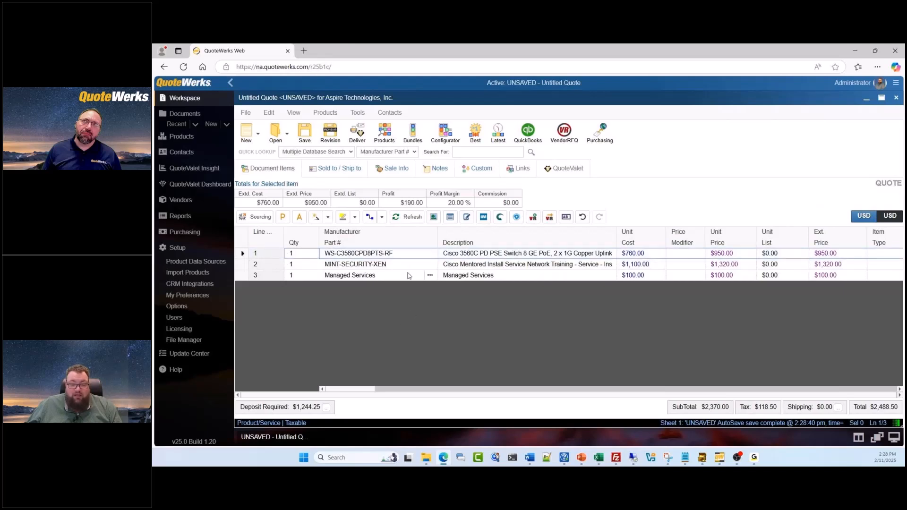
left_click(244, 255)
right_click(244, 255)
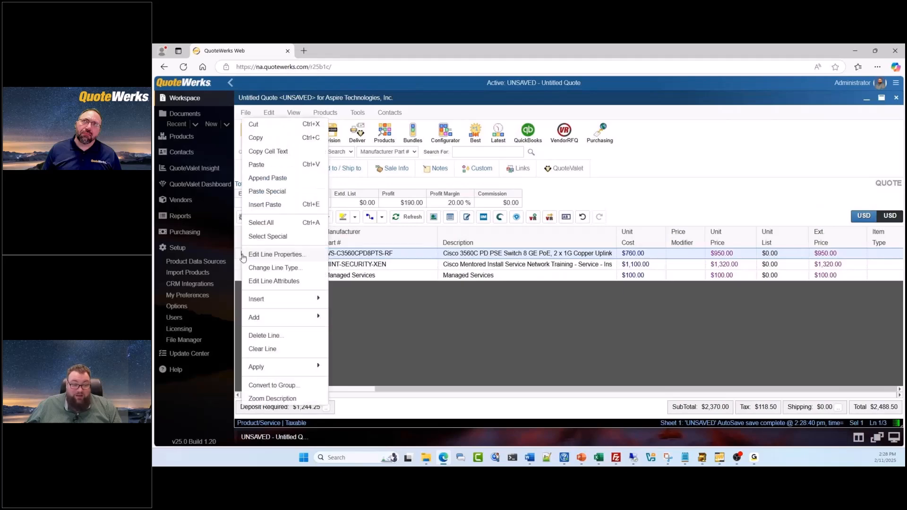
left_click(283, 282)
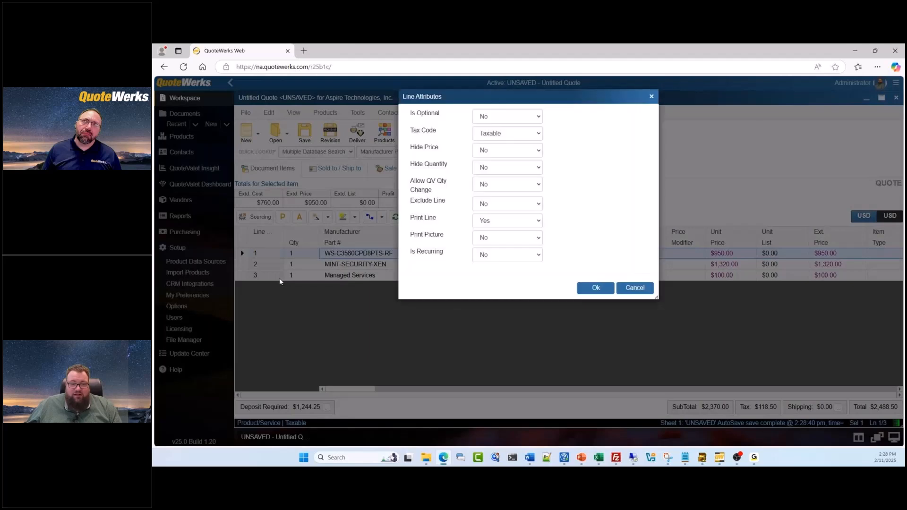
left_click(539, 185)
left_click(537, 209)
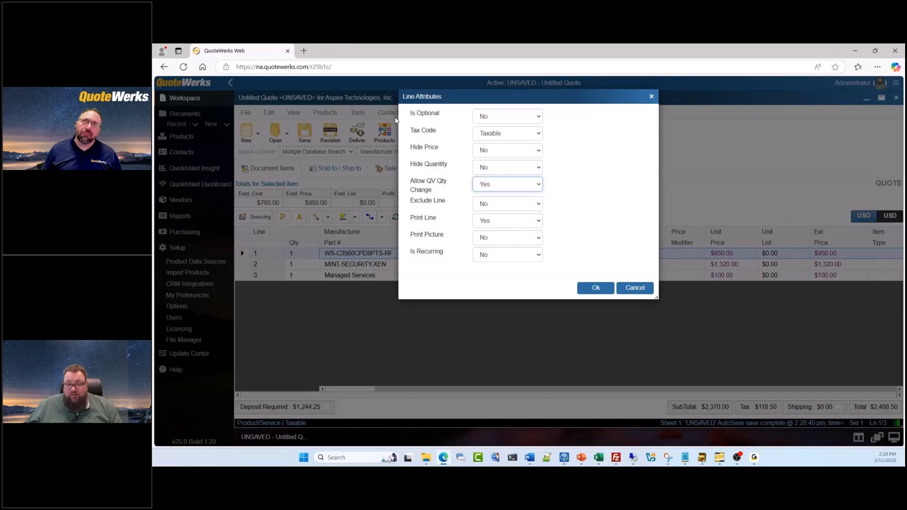
left_click(596, 287)
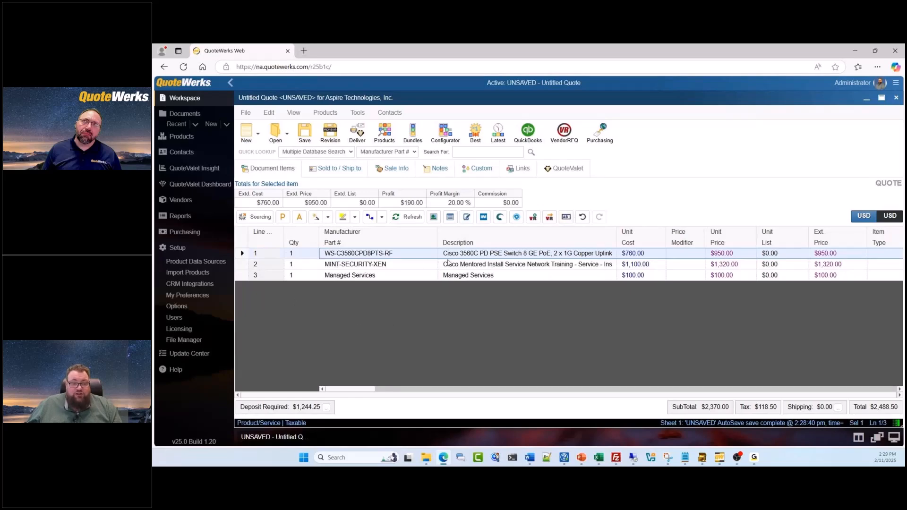
- Save the quote with HubSpot status "I'm Online" and Create or Attach to Deal enabled, moving the contact manager links to the new document number
left_click(303, 143)
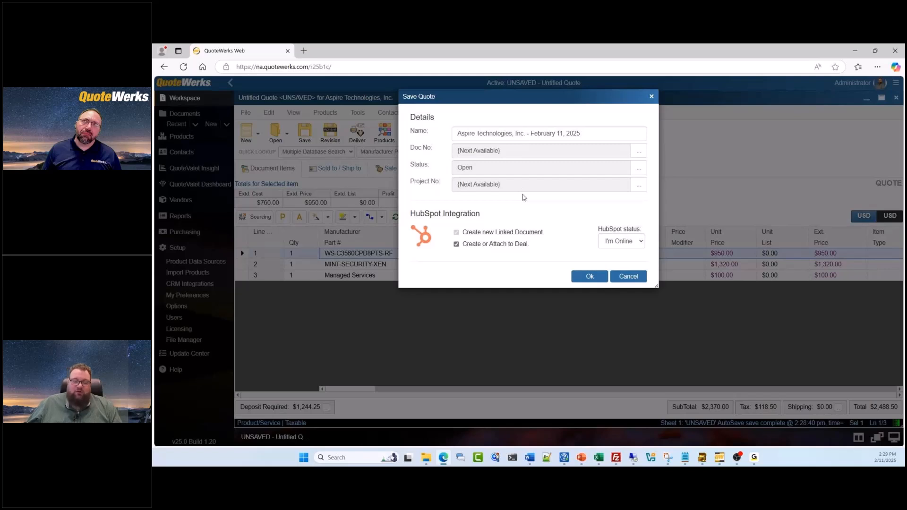
left_click(641, 243)
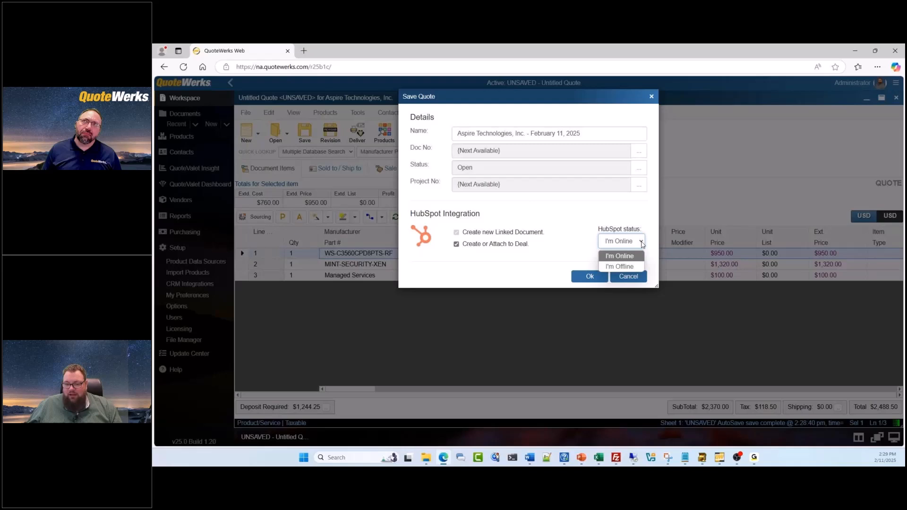
left_click(583, 229)
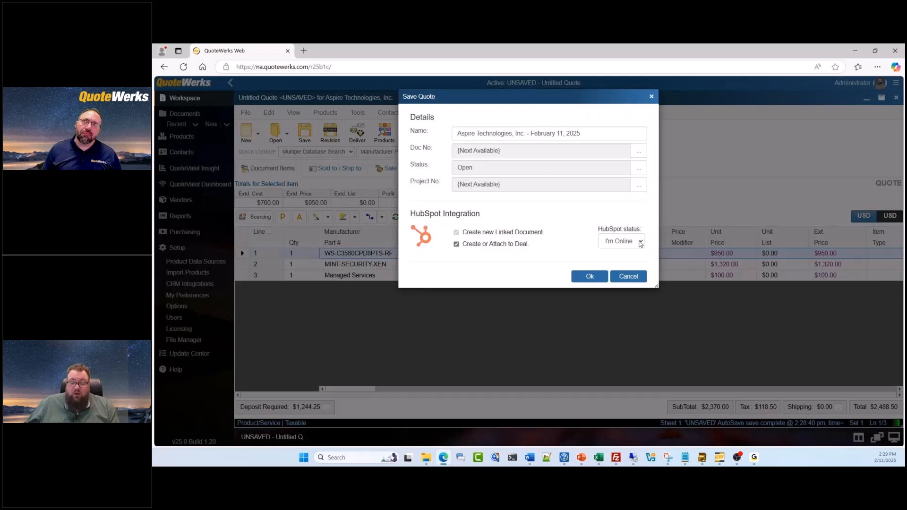
left_click(640, 242)
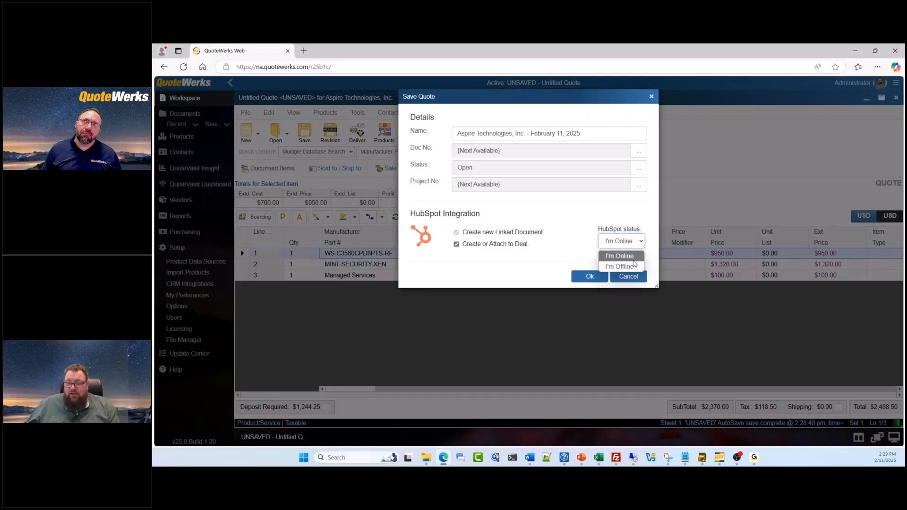
left_click(634, 255)
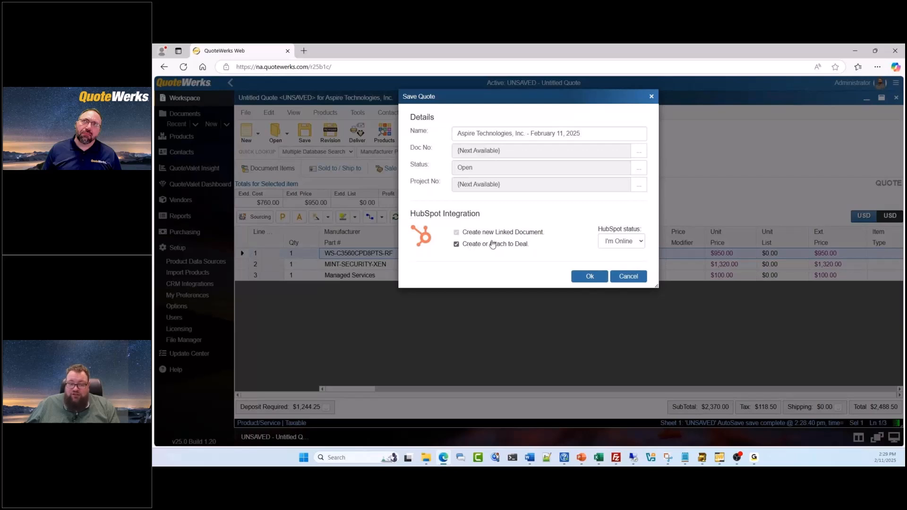
left_click(591, 277)
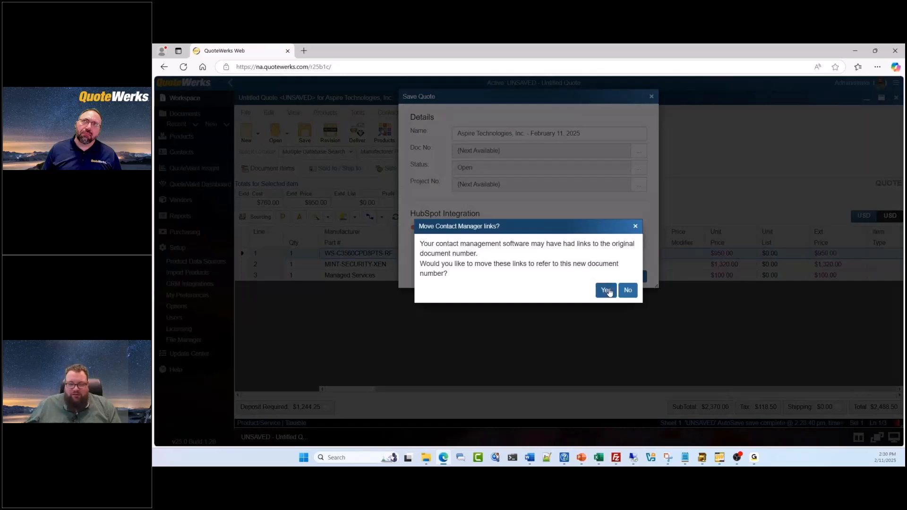
left_click(606, 290)
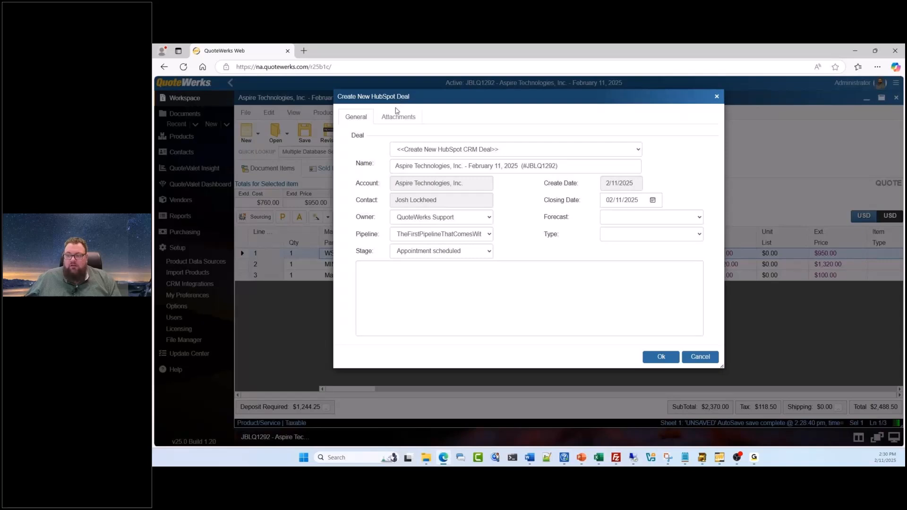
- Keep Create New HubSpot CRM Deal selected and set the deal's forecast to Commit and its type to New Business
left_click(637, 151)
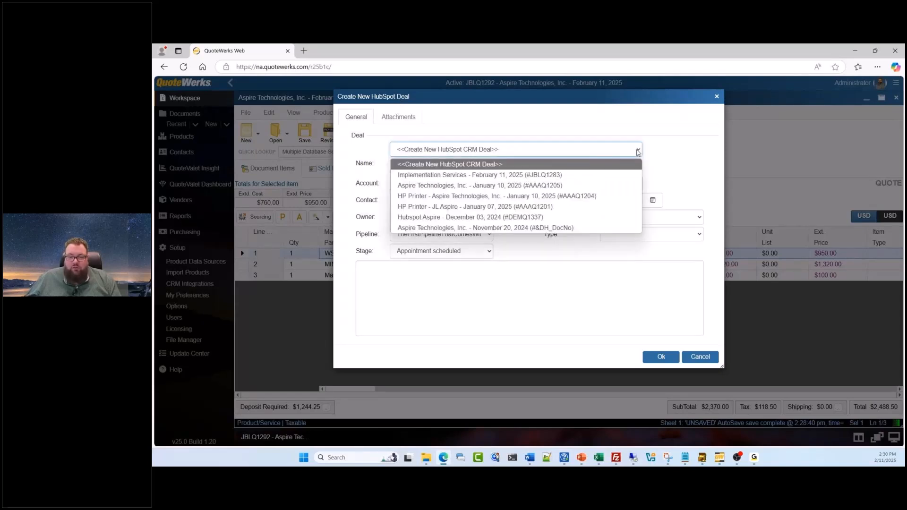
left_click(642, 150)
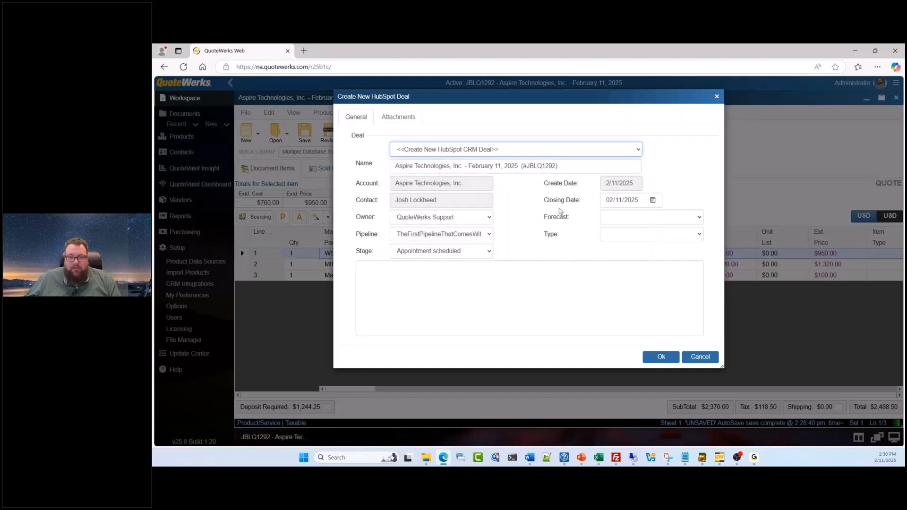
left_click(490, 220)
left_click(490, 220)
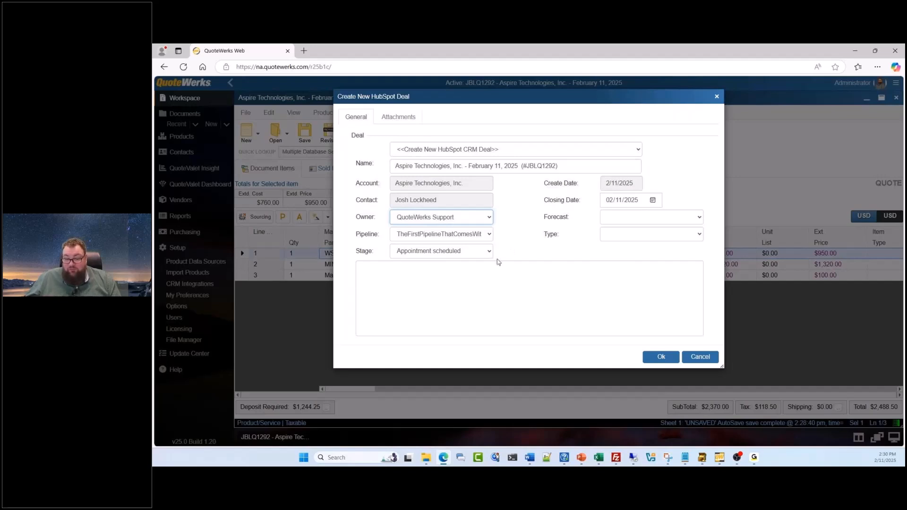
left_click(692, 219)
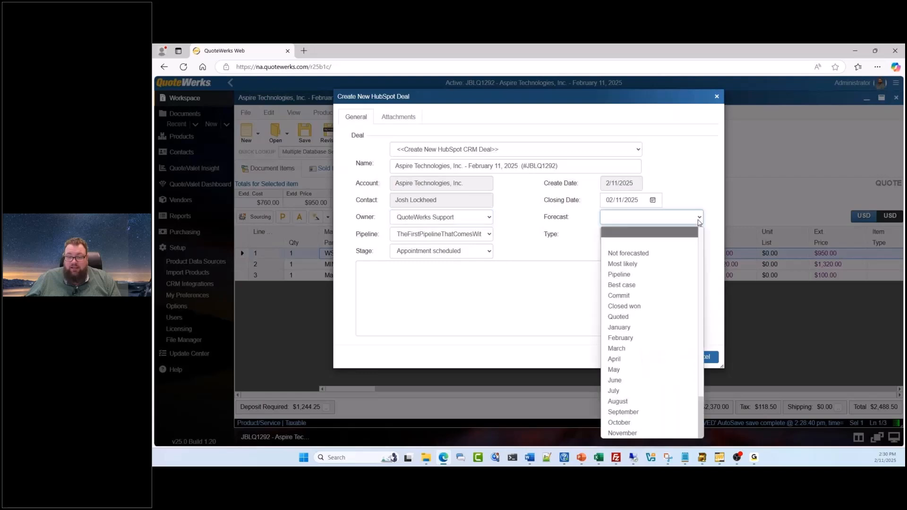
left_click(657, 296)
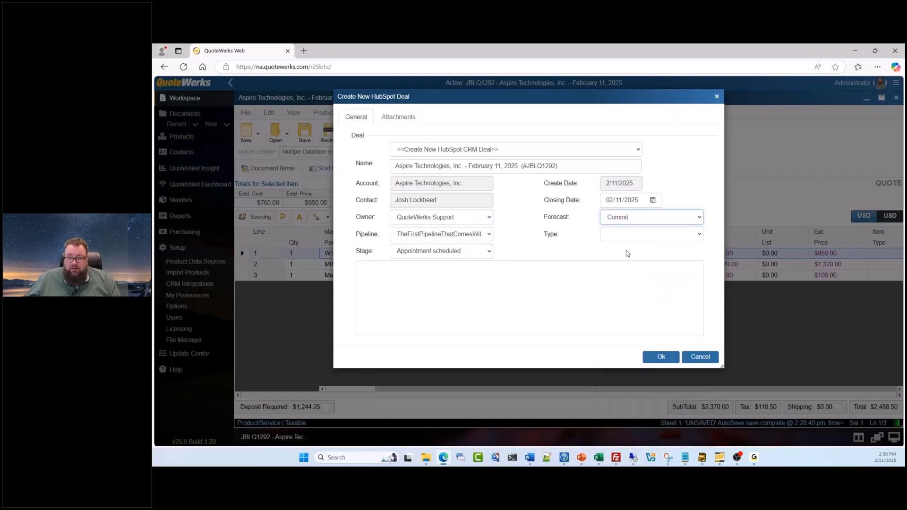
left_click(649, 236)
left_click(628, 269)
- Enter the deal description "This is a switch upgrade at the customer site." and create the HubSpot deal
left_click(610, 293)
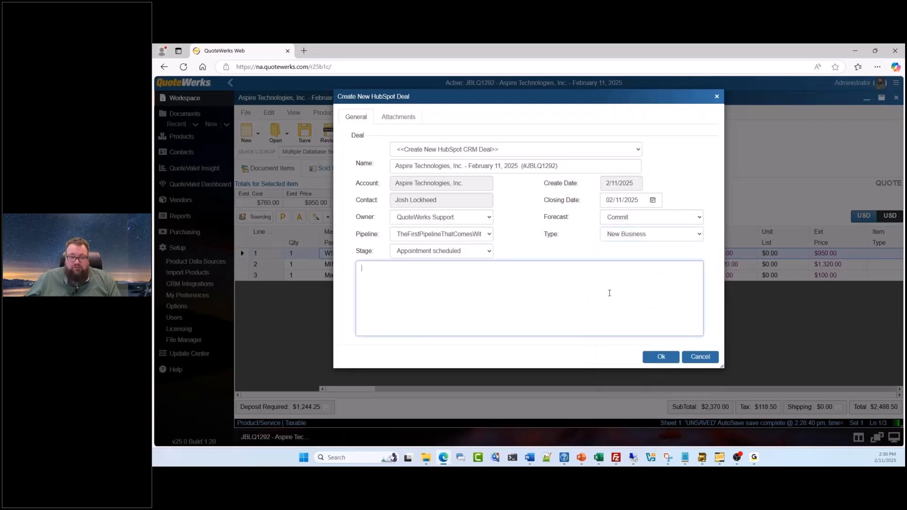
type("This is a switch")
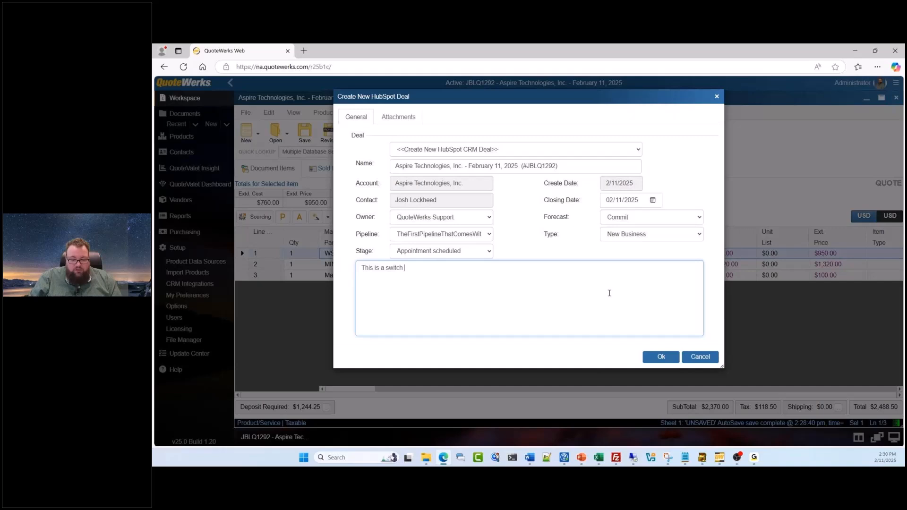
type(" upgrade at the customer site.")
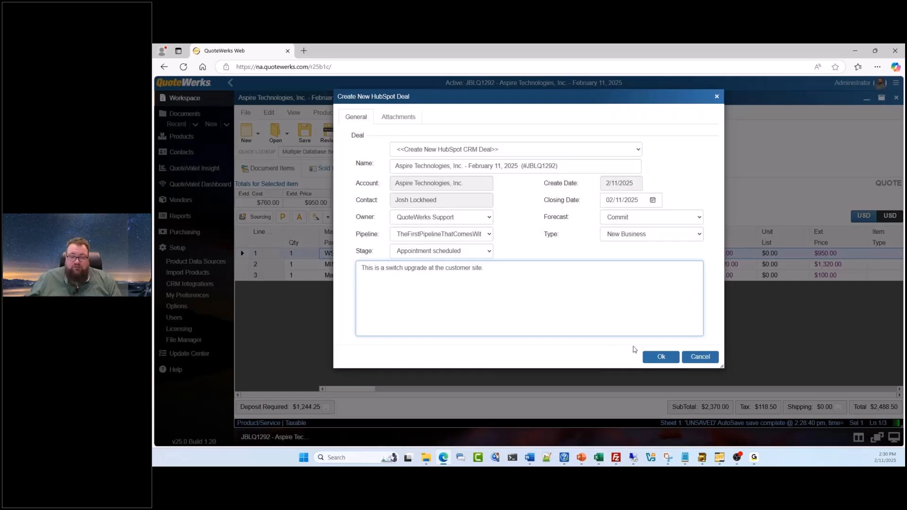
left_click(652, 358)
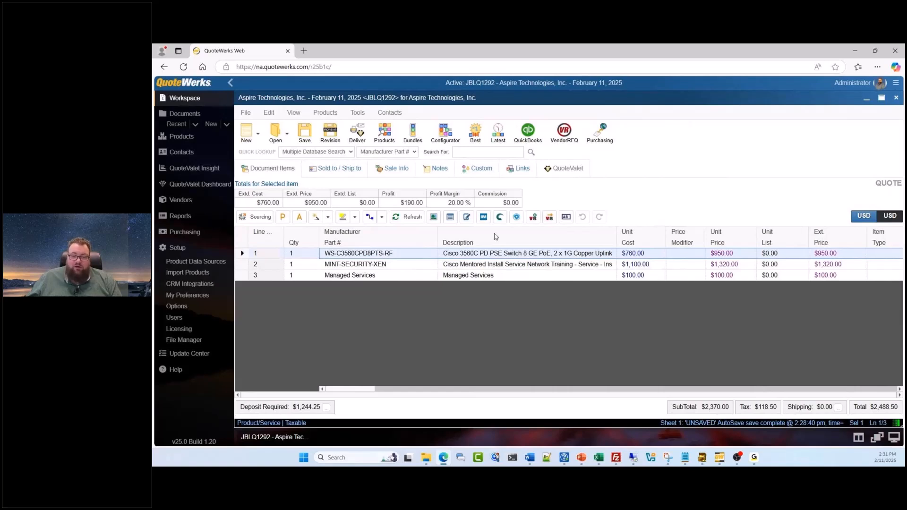
- Open the linked deal in HubSpot from the quote's links and review its details, description, line items and attachments
left_click(518, 171)
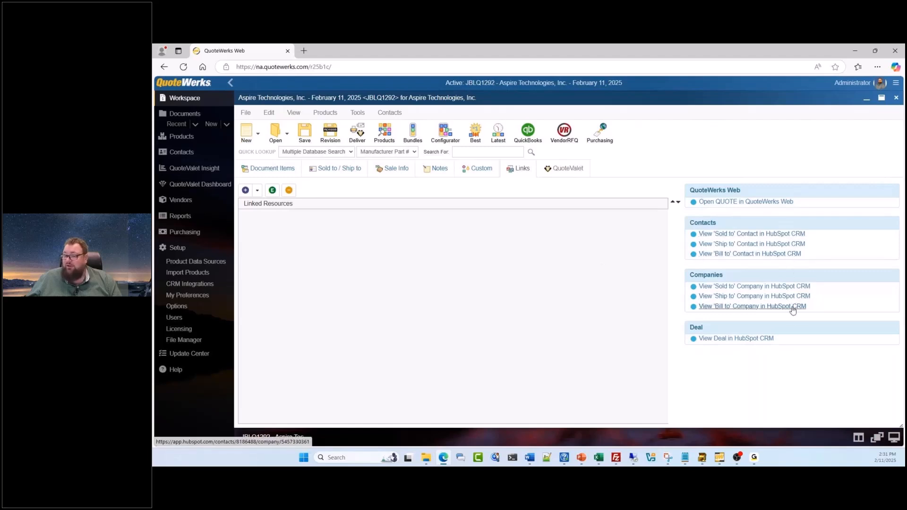
left_click(726, 341)
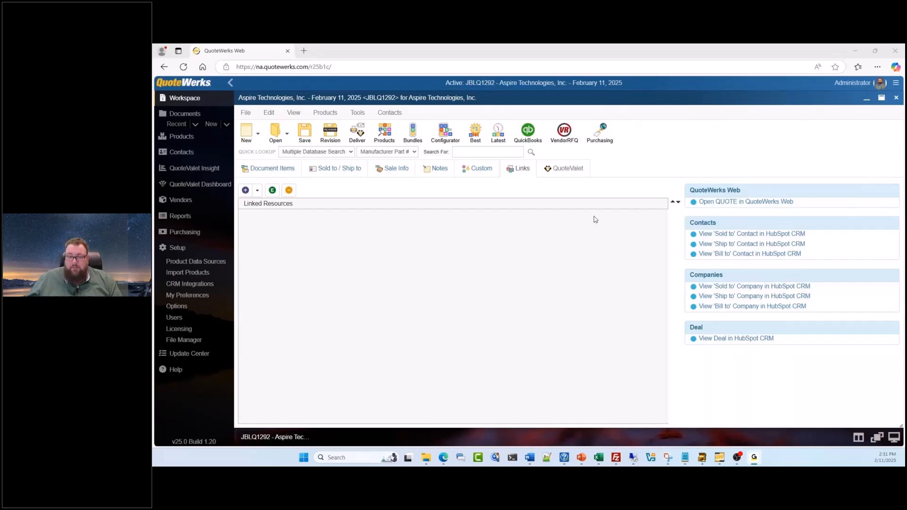
left_click(715, 341)
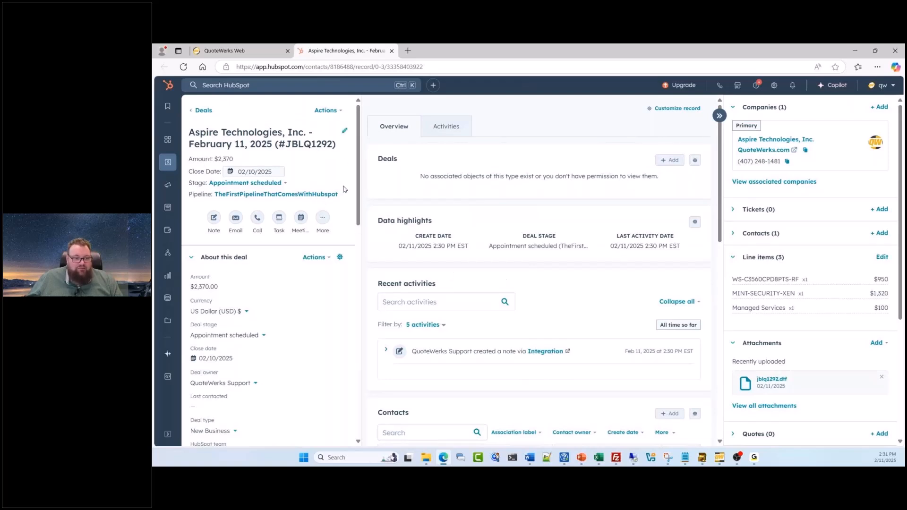
left_click_drag(359, 174, 354, 228)
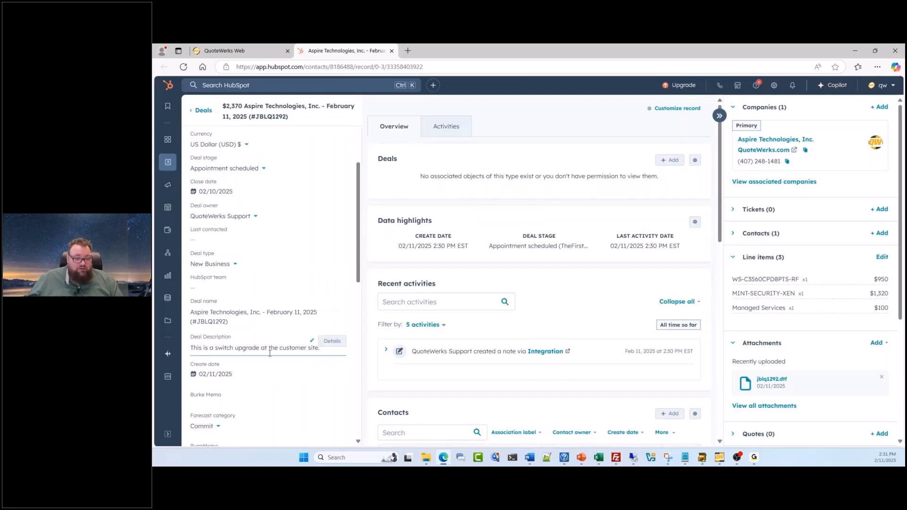
scroll(347, 346, "down", 5)
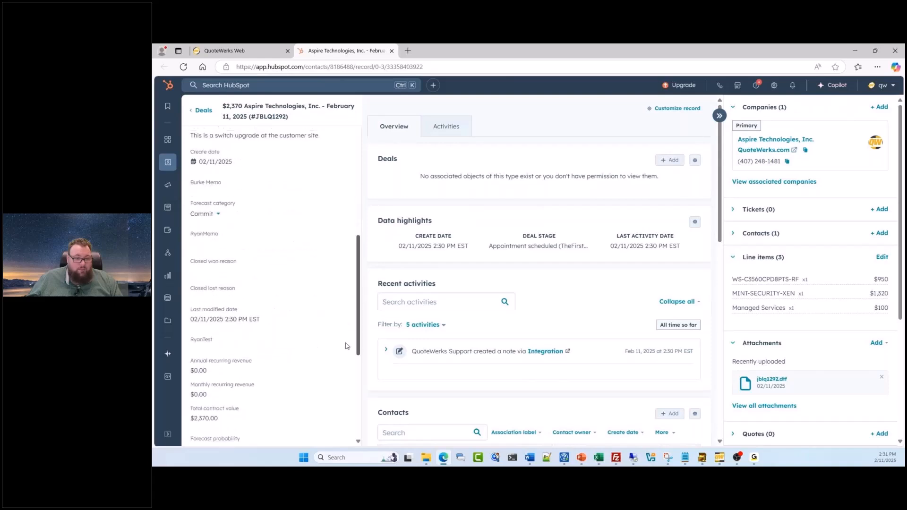
scroll(347, 346, "up", 10)
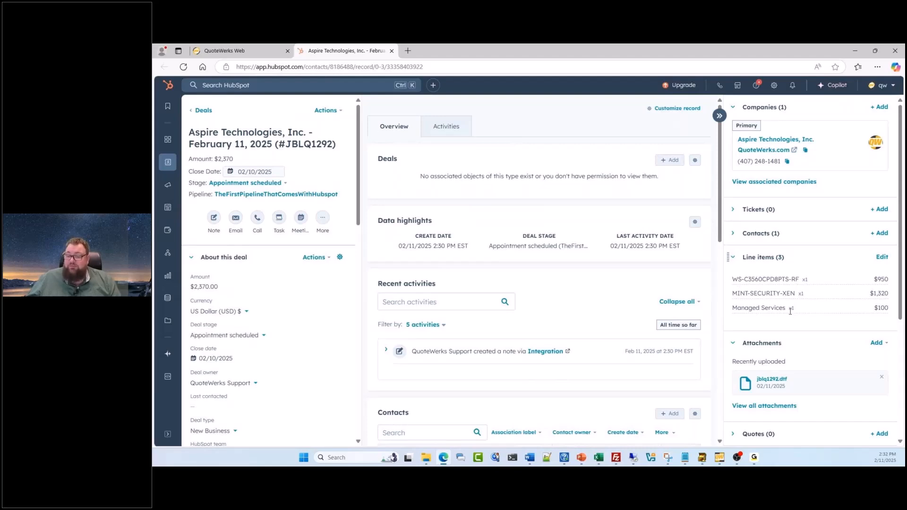
scroll(797, 311, "down", 1)
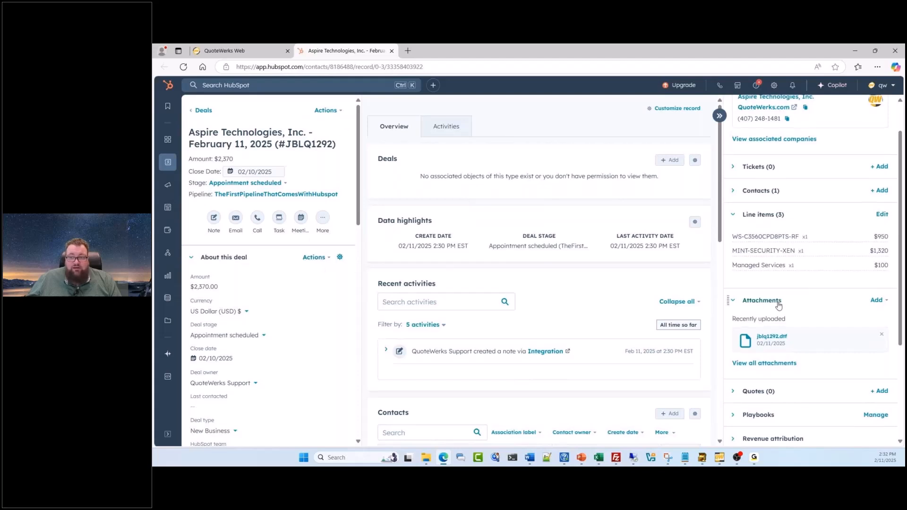
scroll(778, 306, "up", 1)
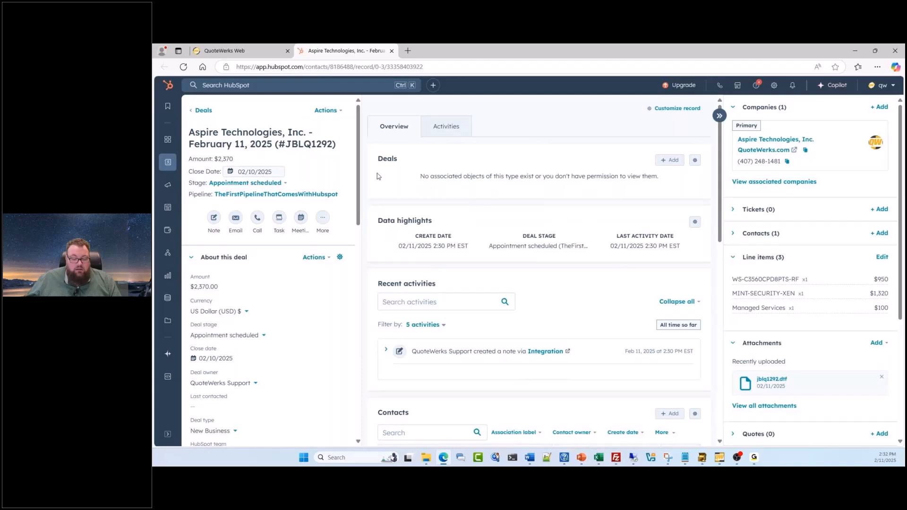
- Return to the quote in QuoteWerks, prepare its delivery as a QuoteValet upload, and check the additional signing options
left_click(224, 50)
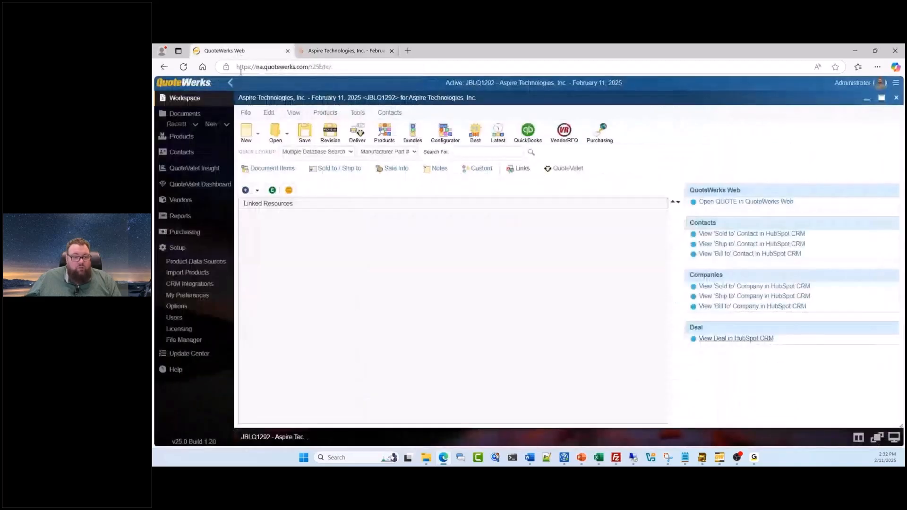
left_click(358, 134)
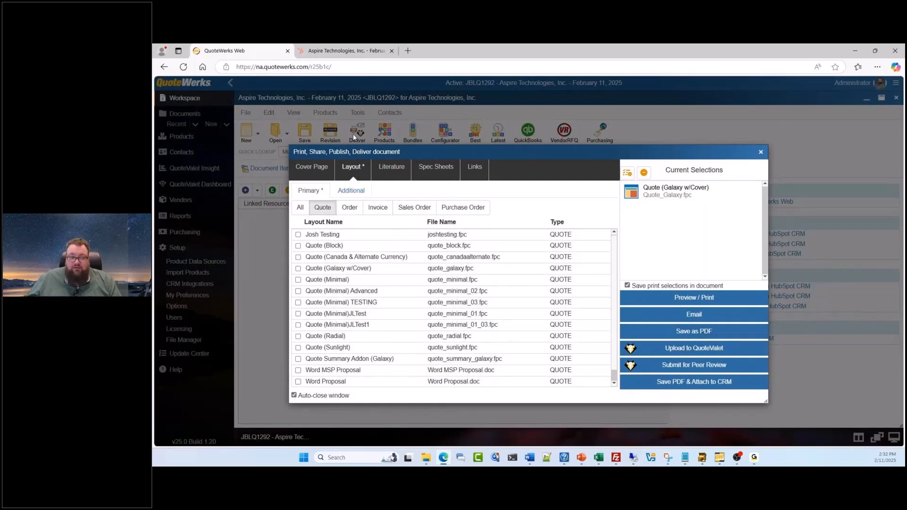
left_click(697, 344)
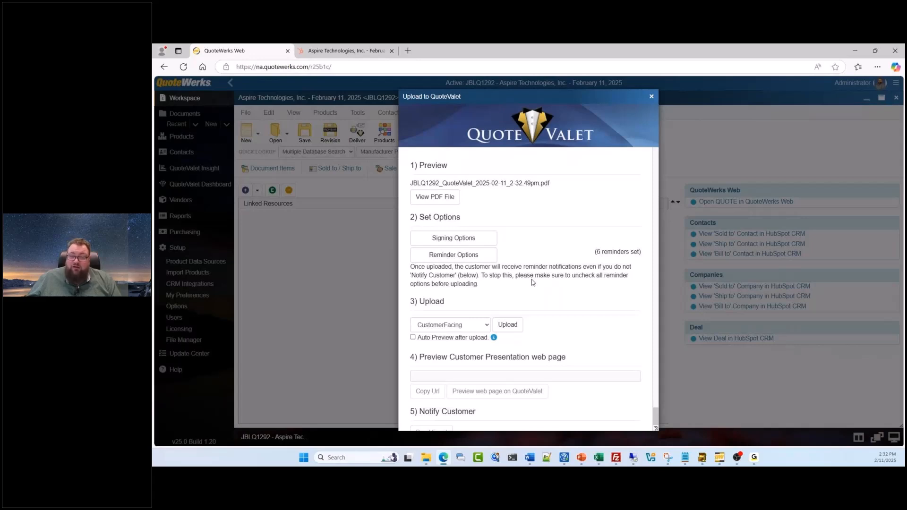
left_click(454, 237)
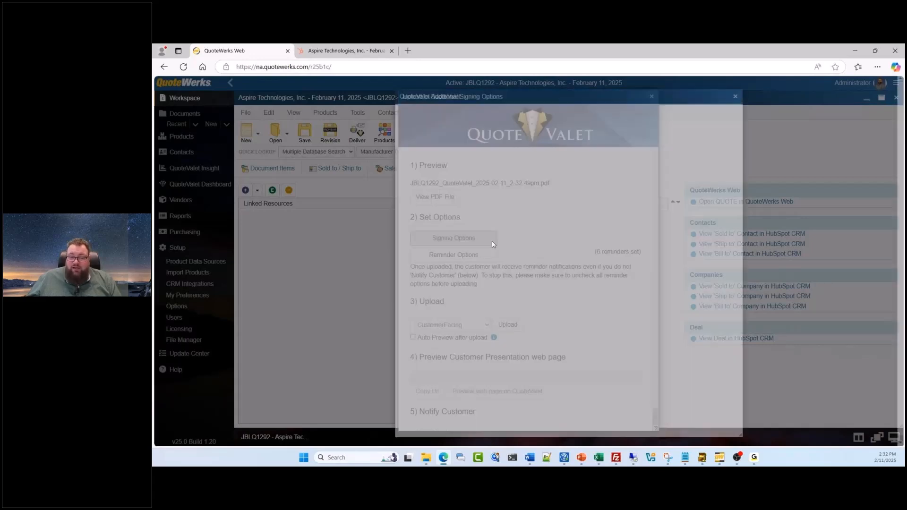
left_click(735, 96)
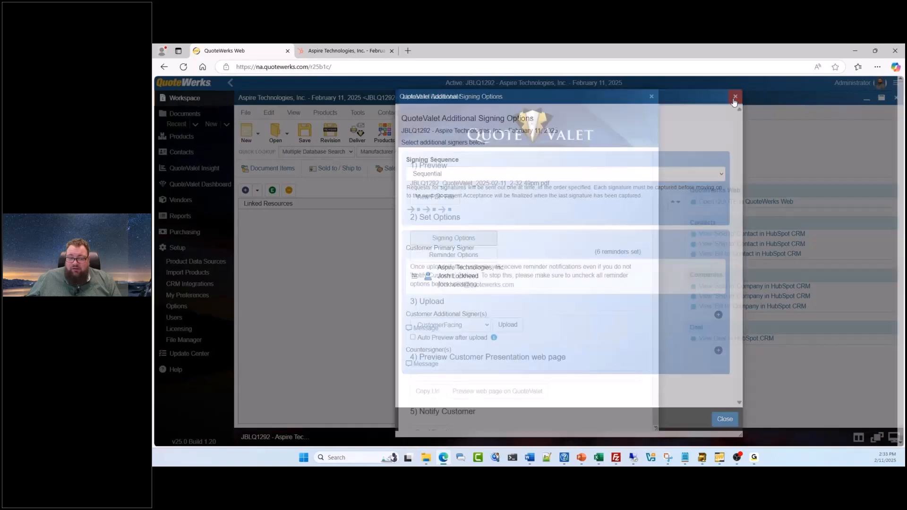
- Review the recipient and sales rep reminder options, and upload the document to QuoteValet in CustomerFacing mode
left_click(453, 255)
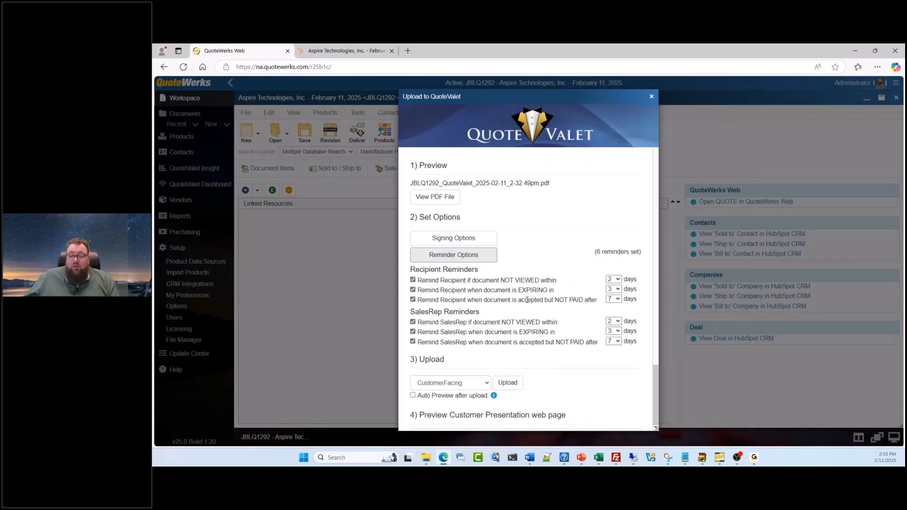
scroll(527, 301, "down", 1)
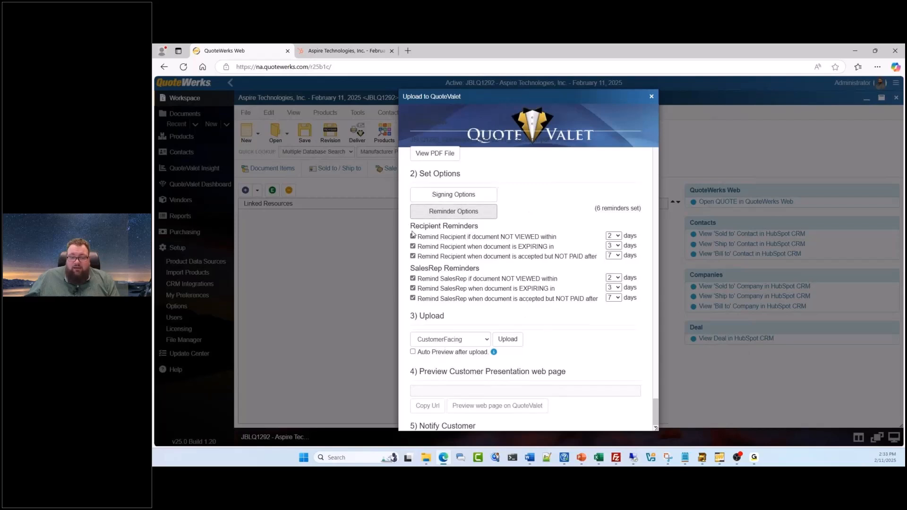
left_click(447, 212)
left_click(507, 308)
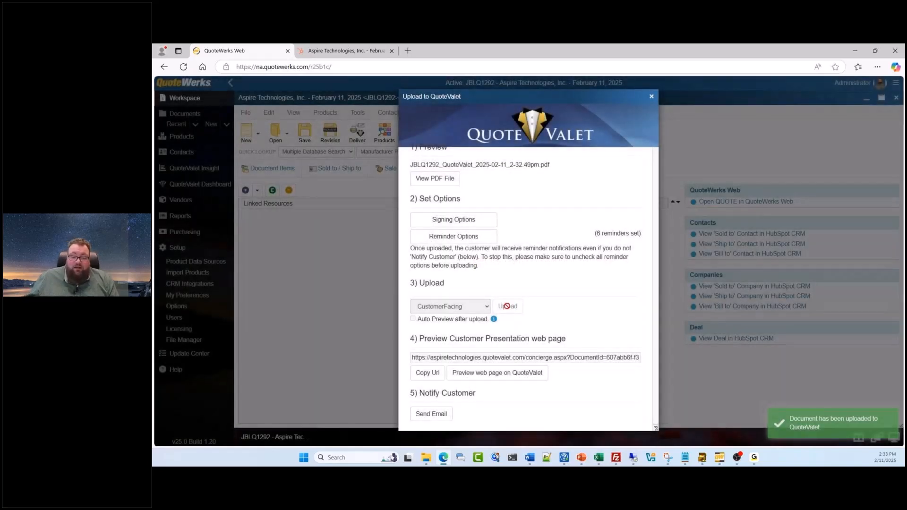
- Preview the customer presentation page on QuoteValet and examine the contact details, PDF link and line items
left_click(502, 373)
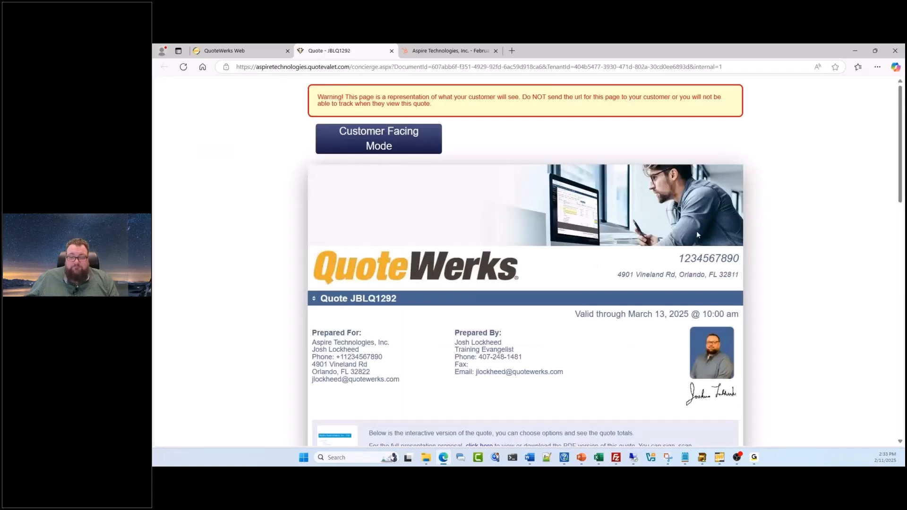
scroll(806, 264, "down", 5)
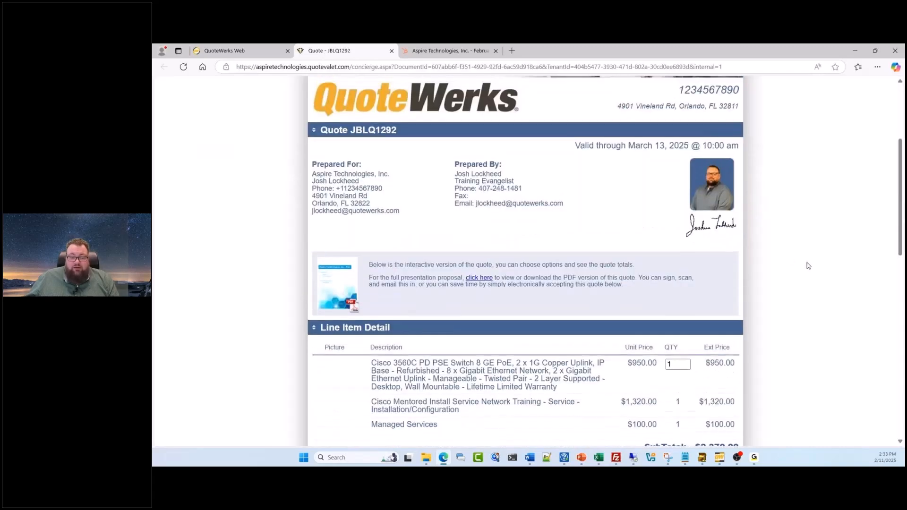
scroll(806, 265, "down", 1)
scroll(806, 263, "up", 5)
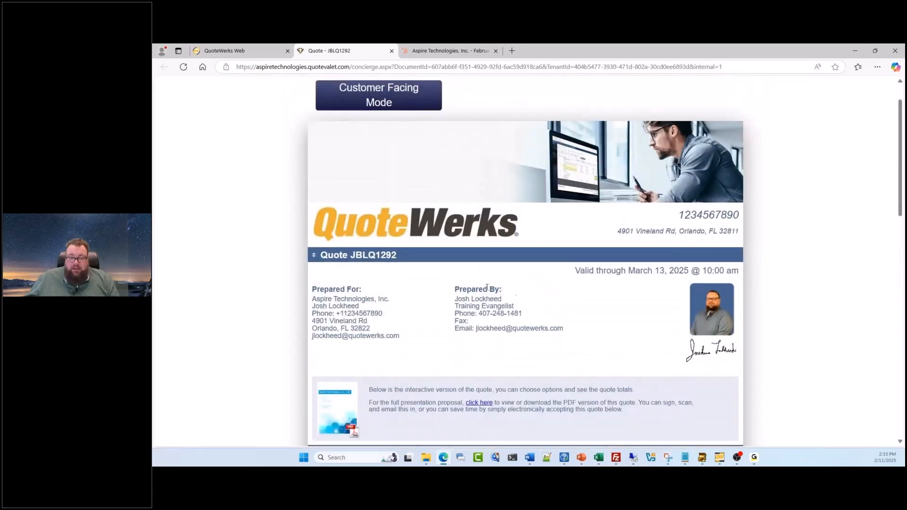
scroll(580, 299, "down", 2)
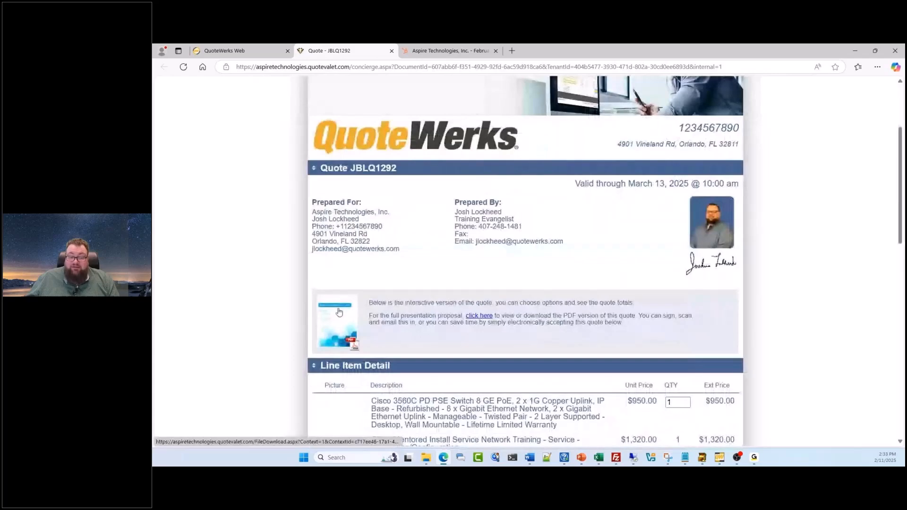
scroll(489, 319, "down", 3)
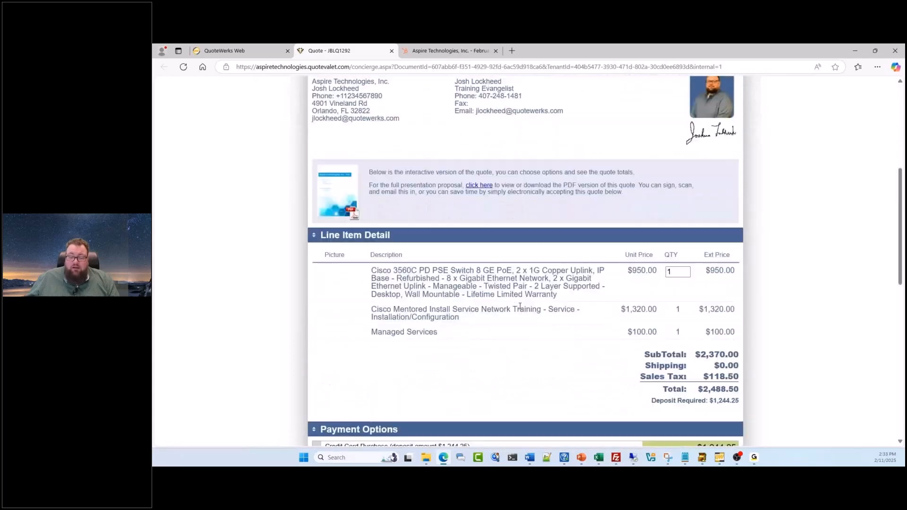
- Change the quantity of the Cisco 3560C switch to 4 on the QuoteValet page and recalculate the totals
scroll(372, 286, "down", 1)
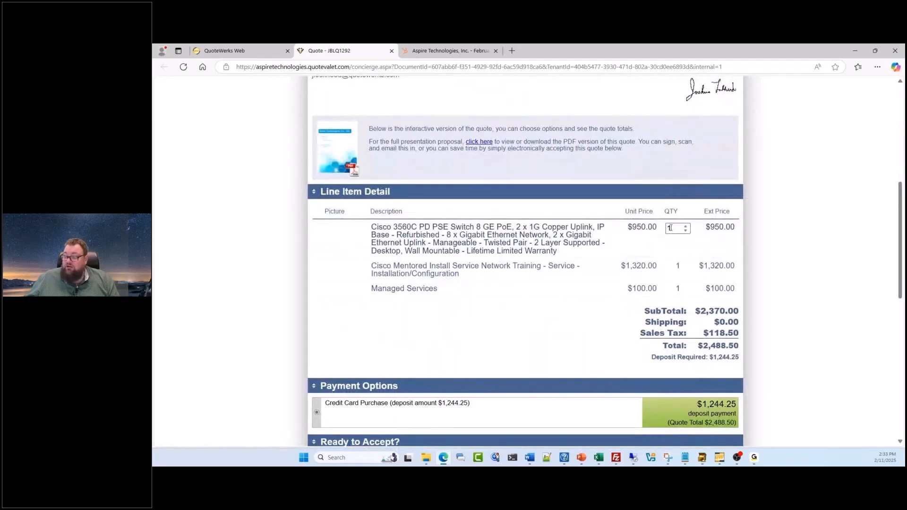
double_click(677, 228)
type("4")
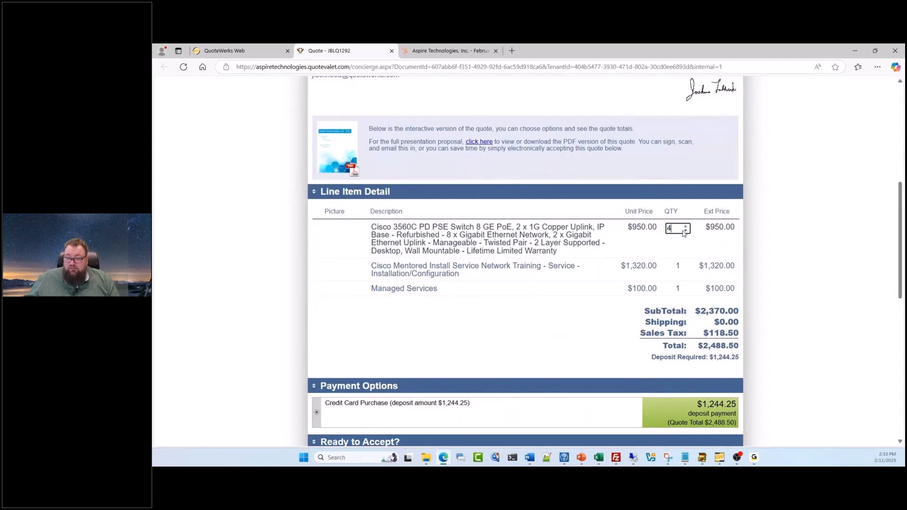
left_click(718, 223)
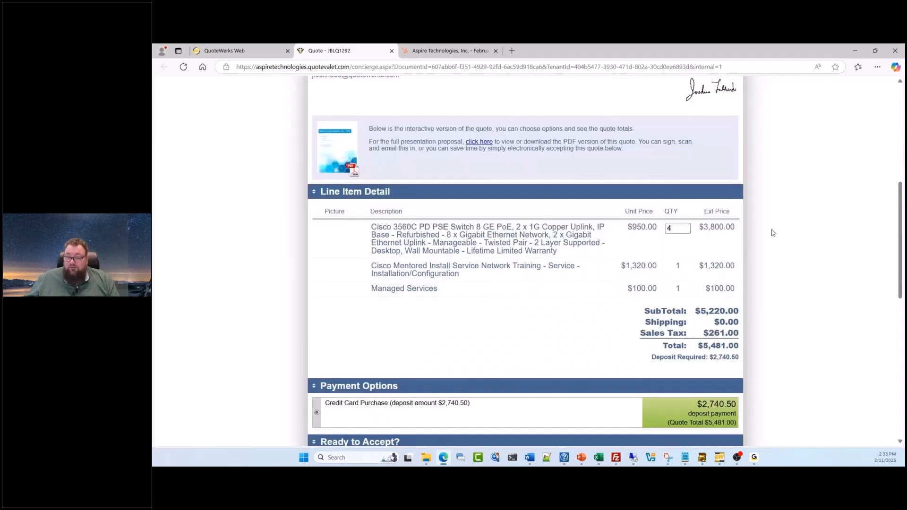
- Set the Cisco 3560C switch quantity to 3 on the QuoteValet page and recalculate the totals
double_click(677, 228)
type("3")
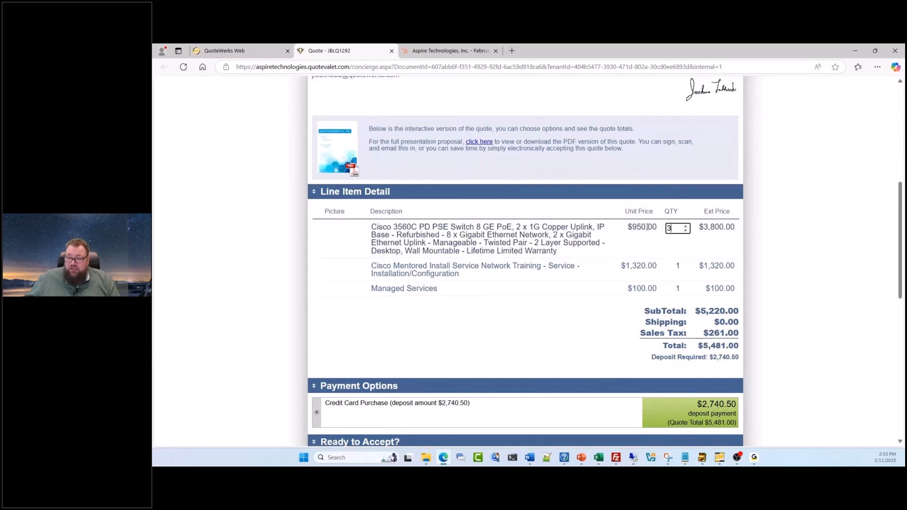
left_click(779, 241)
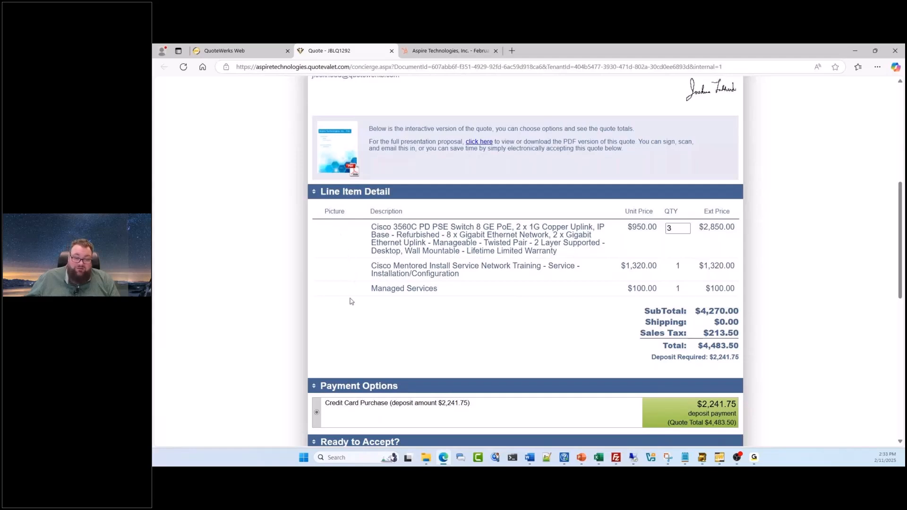
- Review the payment options and the order acceptance form further down the QuoteValet page
scroll(593, 307, "down", 5)
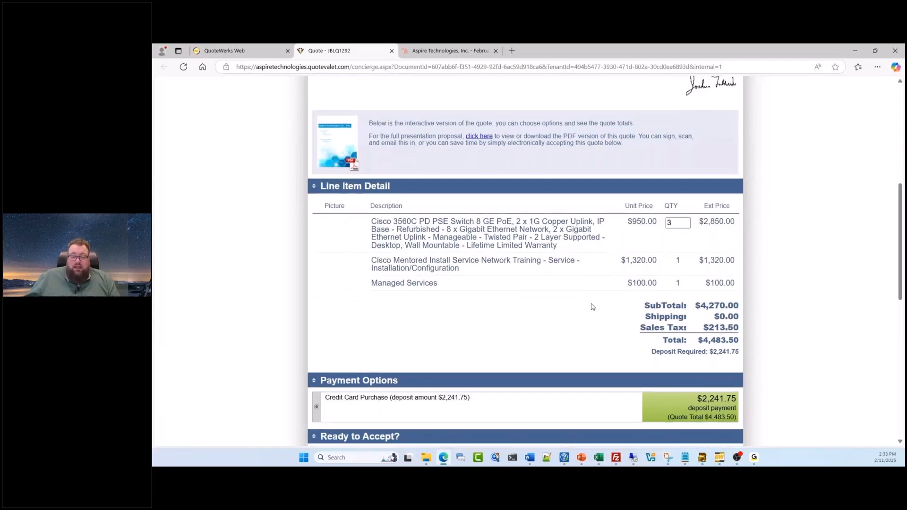
scroll(592, 307, "down", 1)
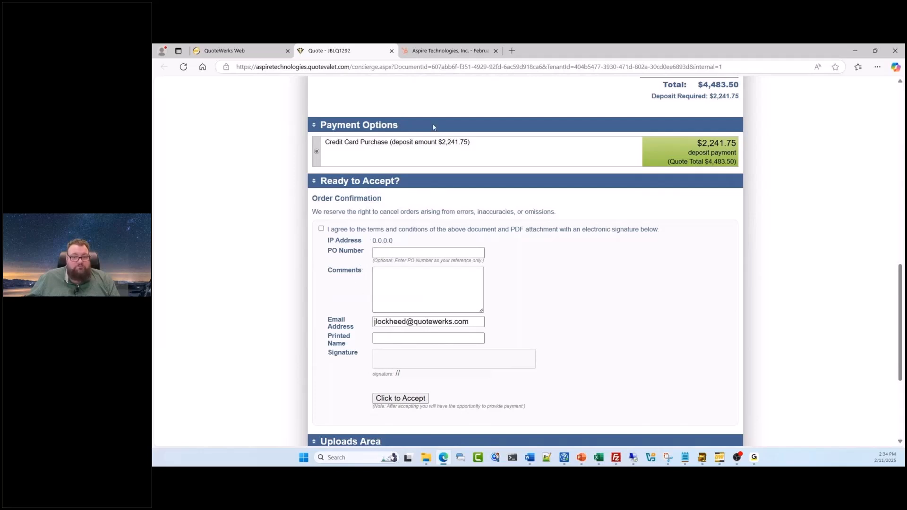
- Return to QuoteWerks Web, close the QuoteValet upload window and the current quote, and create a new blank quote
left_click(246, 52)
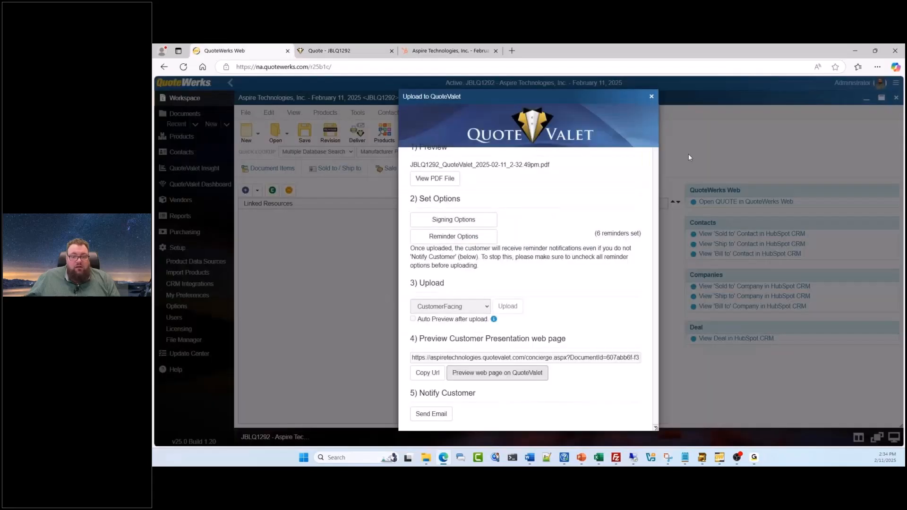
left_click(652, 97)
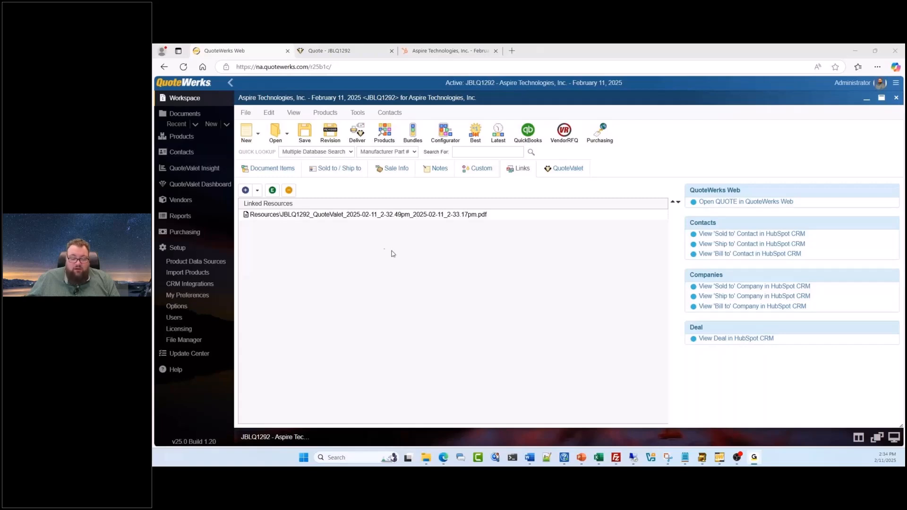
left_click(896, 98)
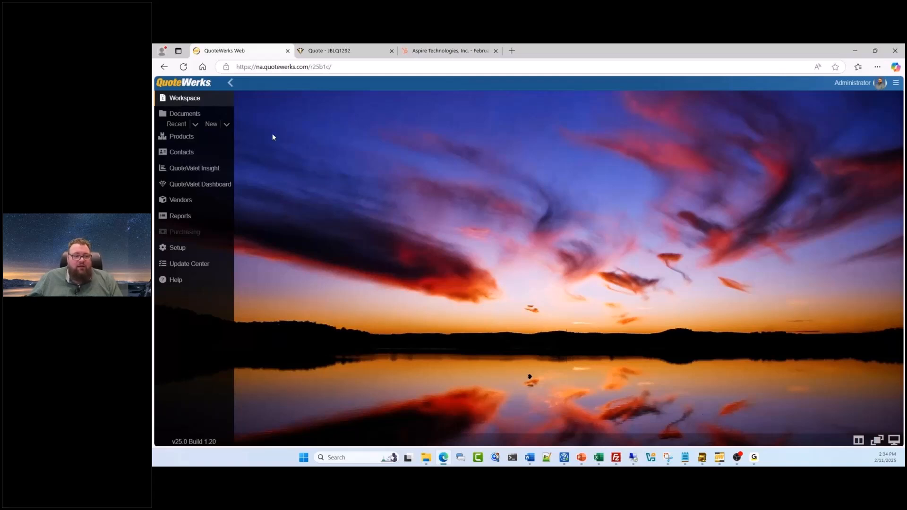
left_click(211, 125)
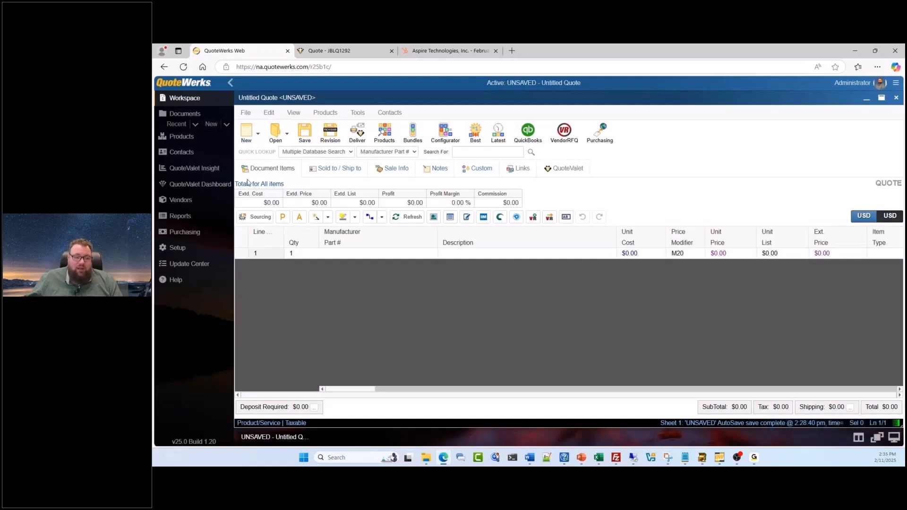
- Set the primary CRM integration to ConnectWise in the setup and save the change
left_click(194, 251)
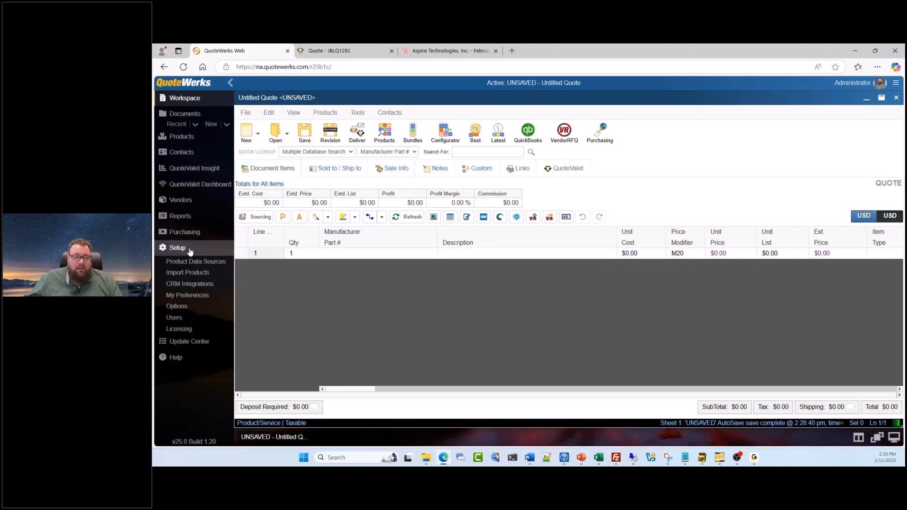
left_click(195, 286)
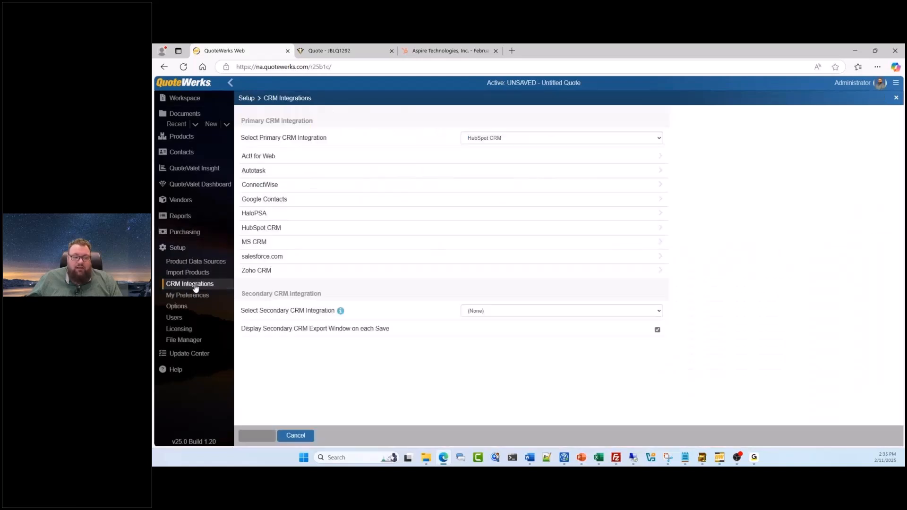
left_click(659, 139)
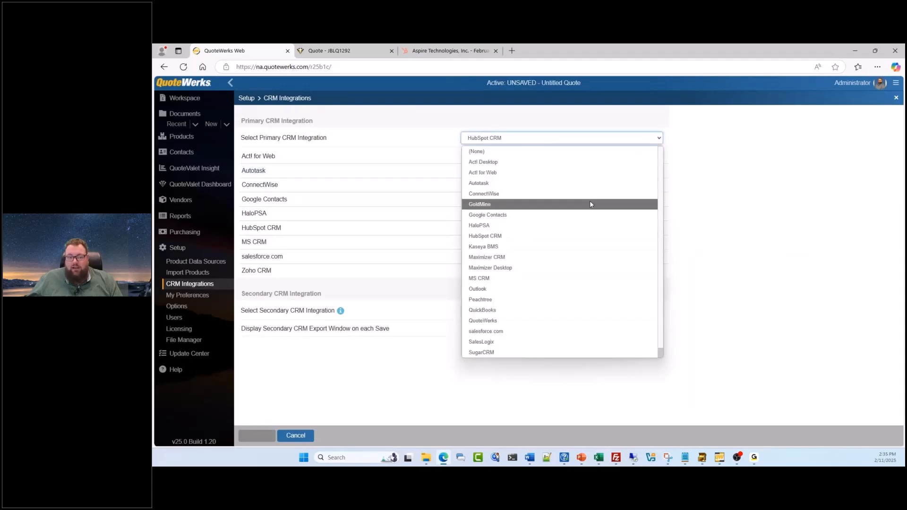
left_click(590, 195)
left_click(269, 438)
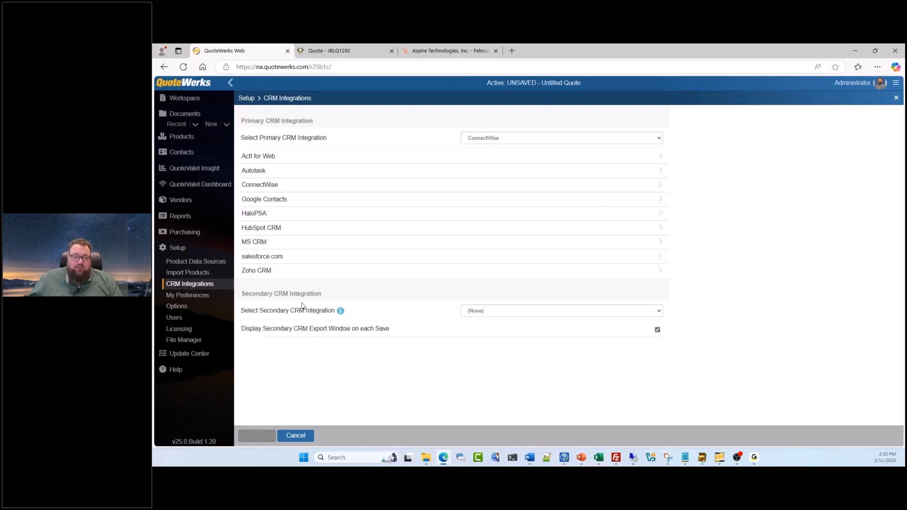
- Examine the ConnectWise integration settings and the existing CRMOppHeader_CreateUpdate mapping in the DataLink setup
left_click(261, 185)
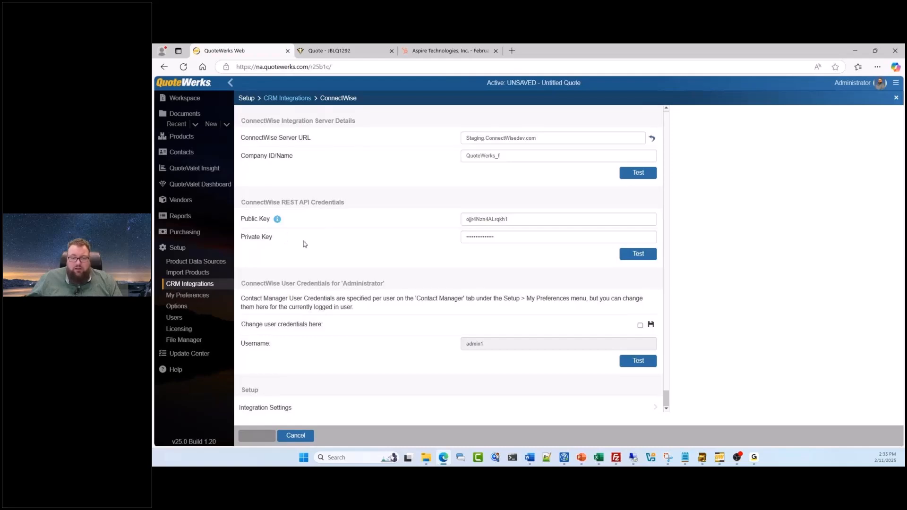
scroll(305, 244, "down", 1)
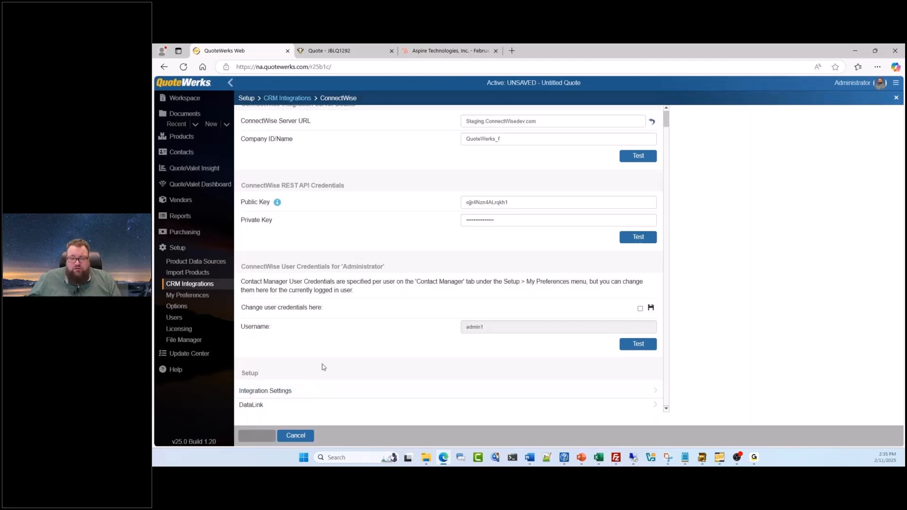
left_click(335, 406)
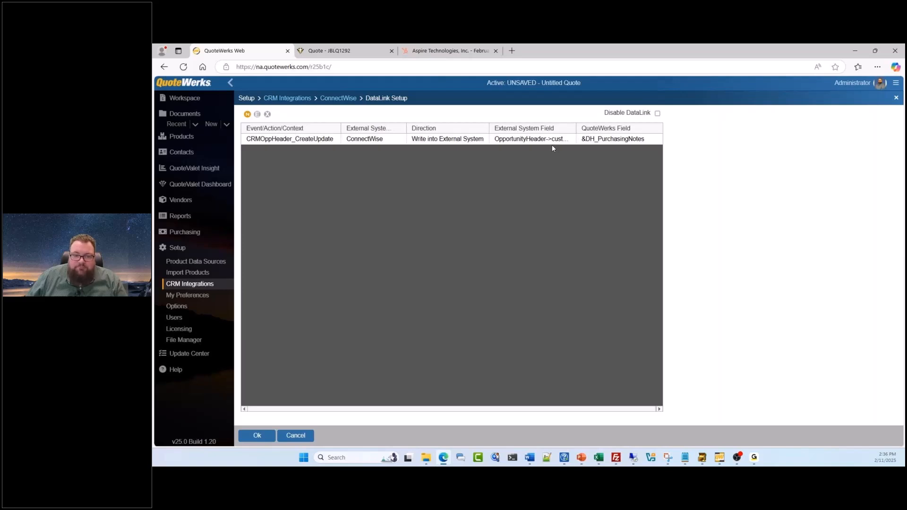
left_click(469, 140)
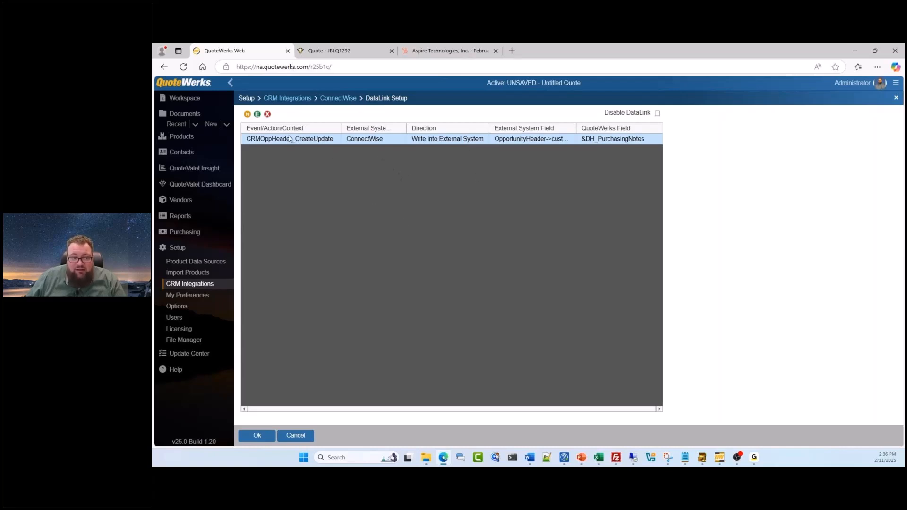
- Draft a new DataLink mapping for RetrieveSoldTo that reads ConnectWise Company->billingTerms into the QuoteWerks Terms field, and cancel it
left_click(248, 115)
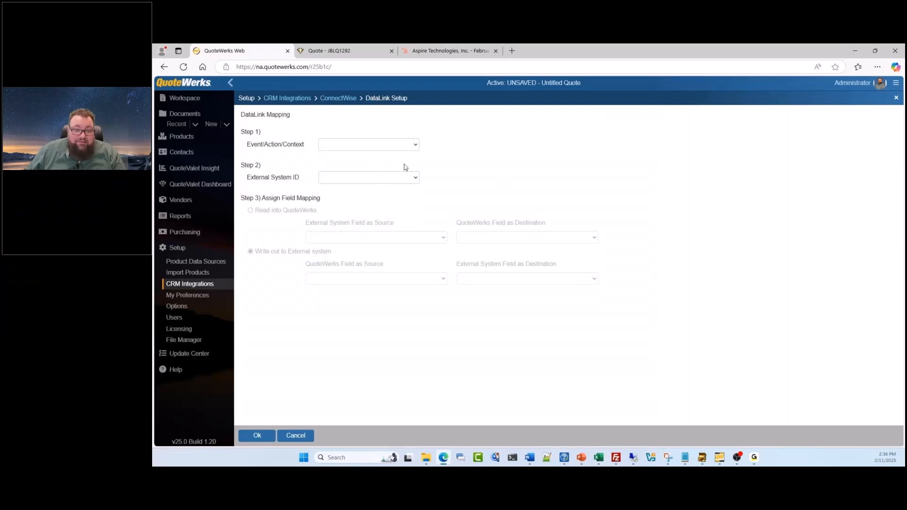
left_click(416, 146)
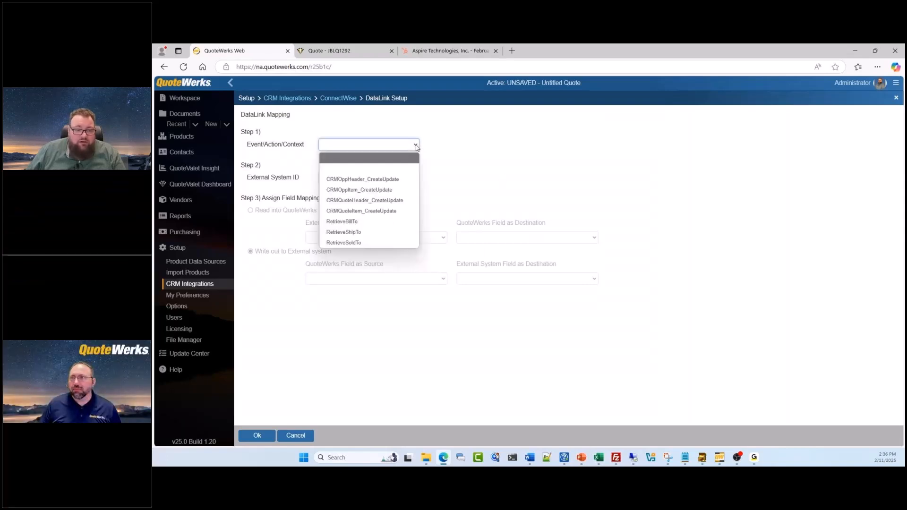
left_click(384, 243)
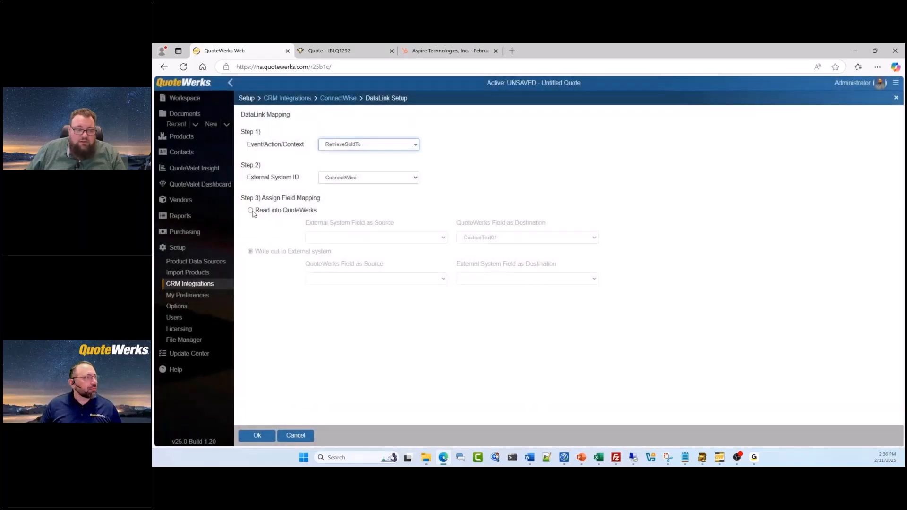
left_click(251, 210)
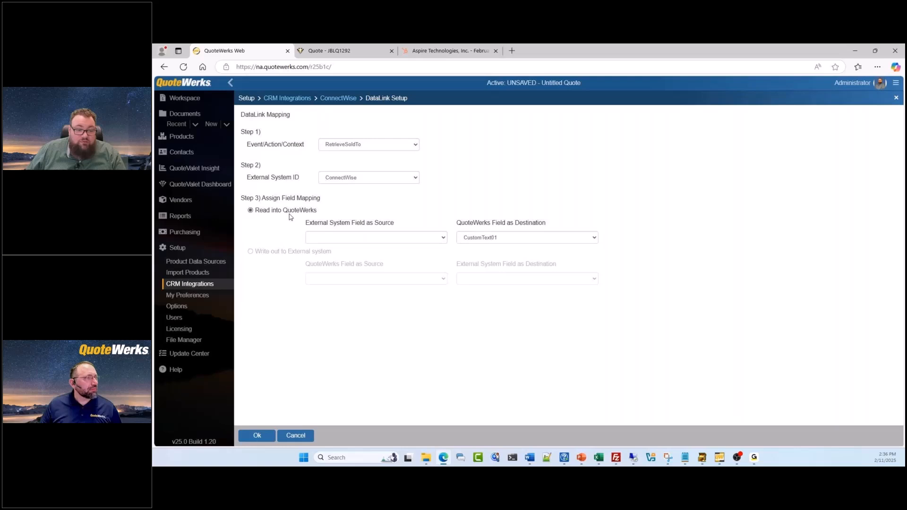
left_click(444, 239)
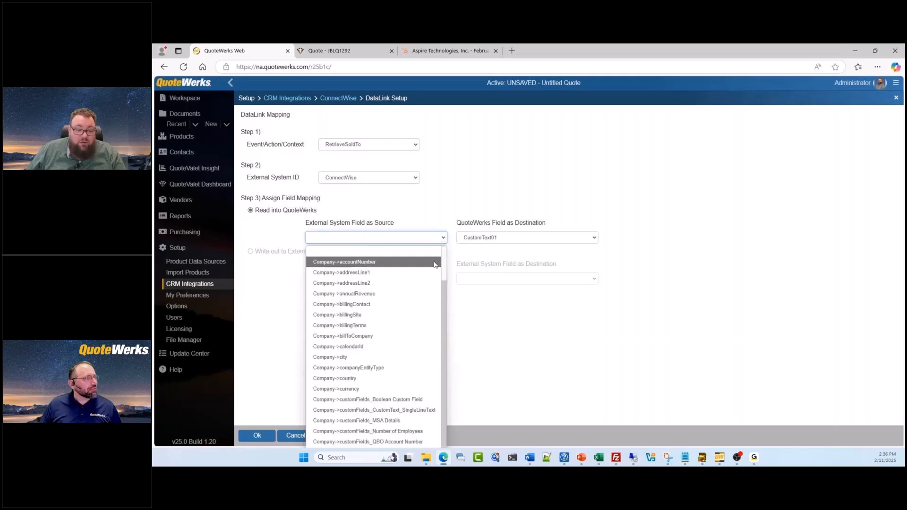
left_click(411, 325)
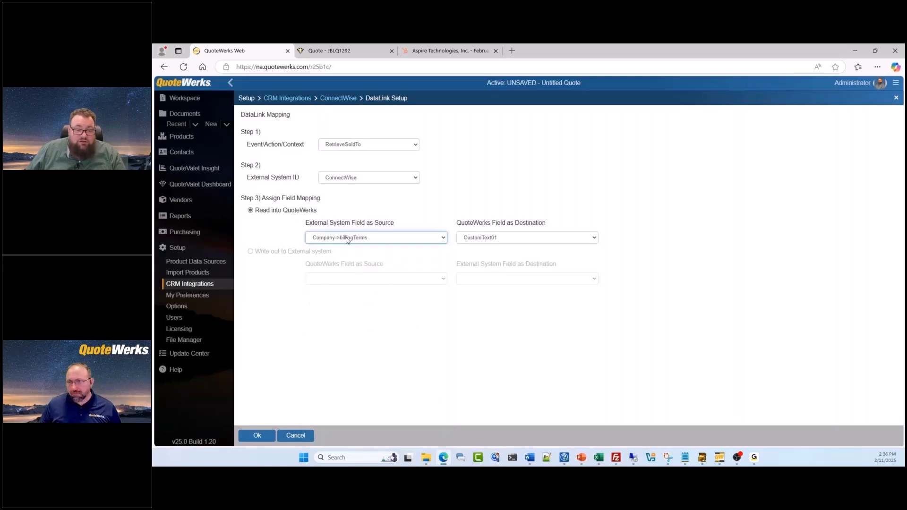
left_click(595, 237)
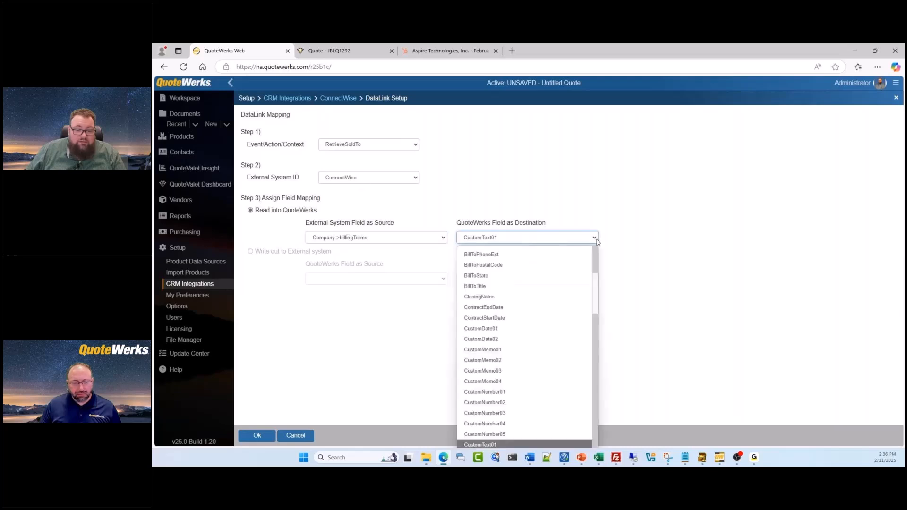
scroll(567, 378, "down", 10)
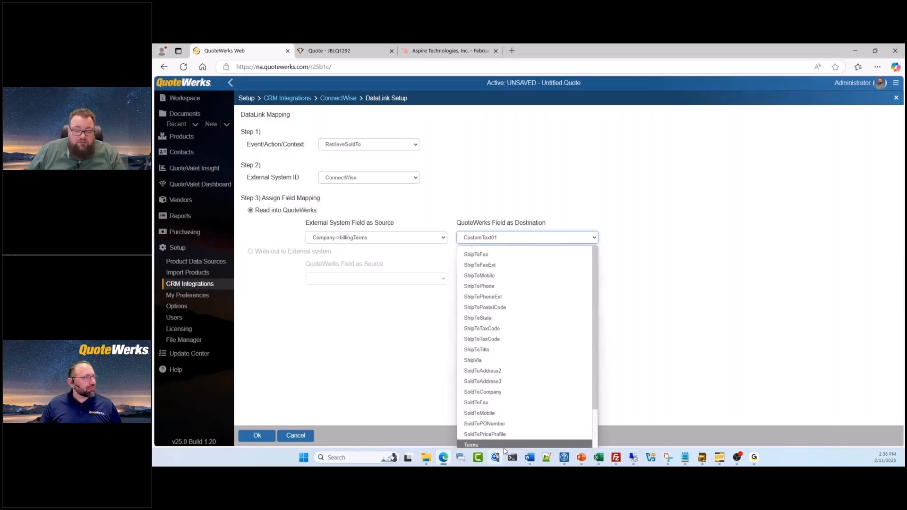
left_click(504, 446)
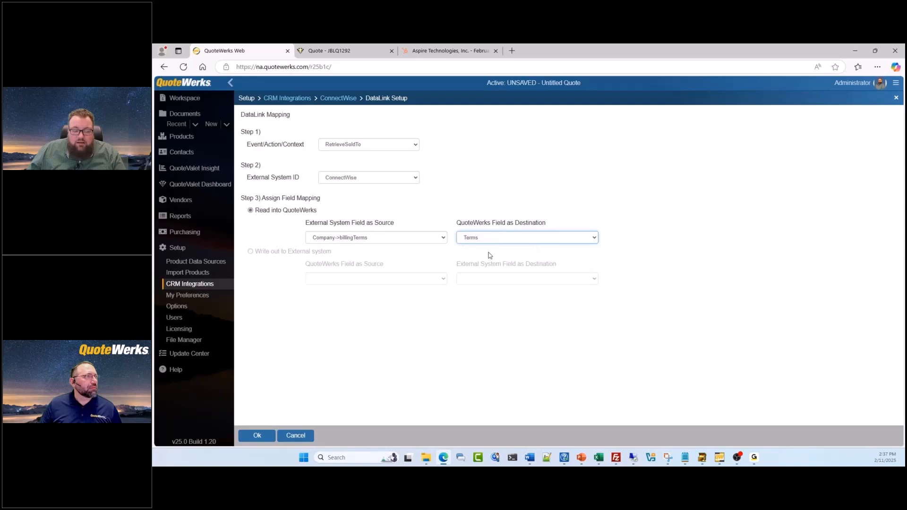
left_click(298, 437)
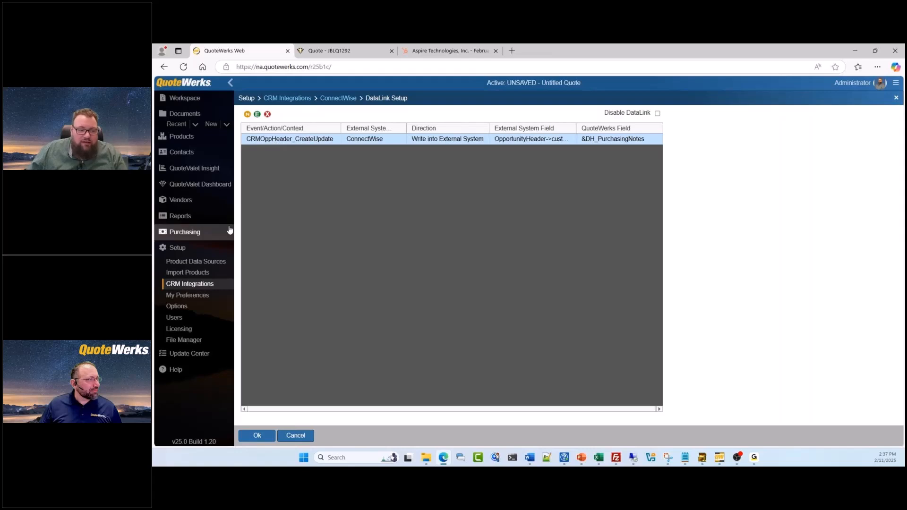
- Return to the untitled quote and enter "Preferred pricing received and applied." in its Purchasing Notes
left_click(208, 249)
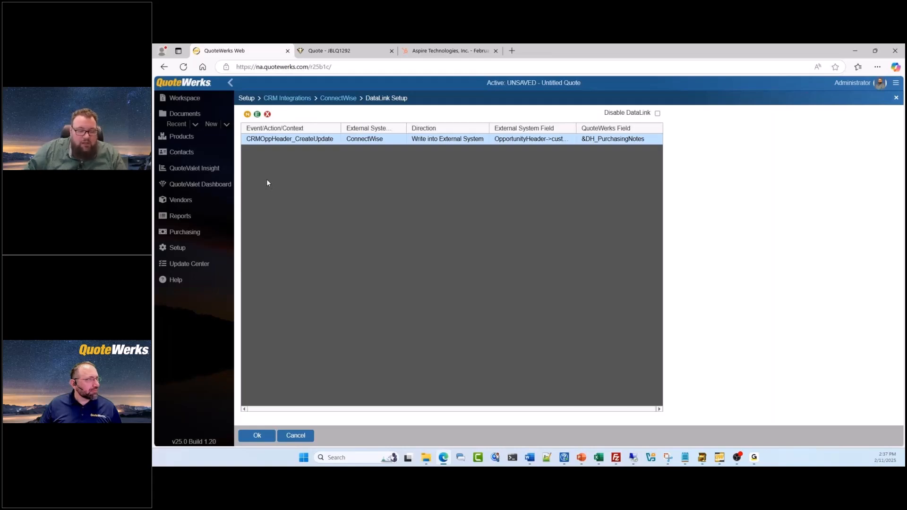
left_click(212, 104)
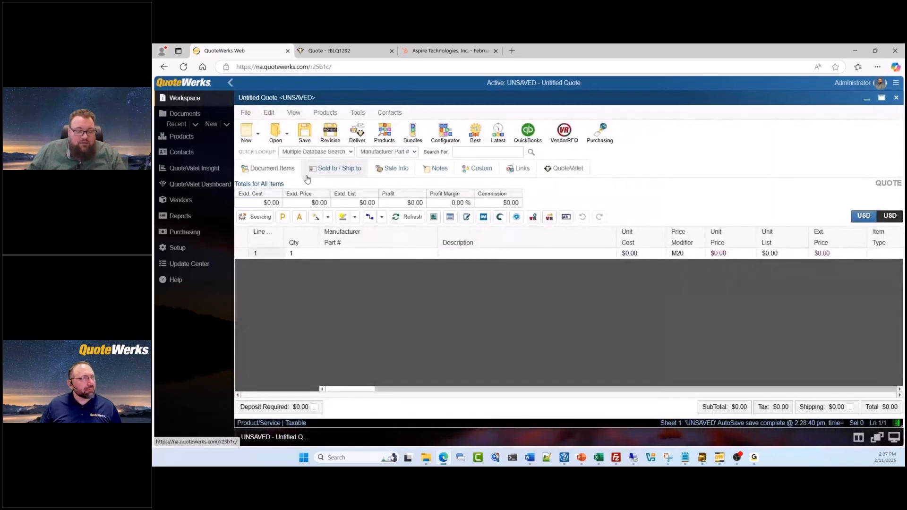
left_click(445, 173)
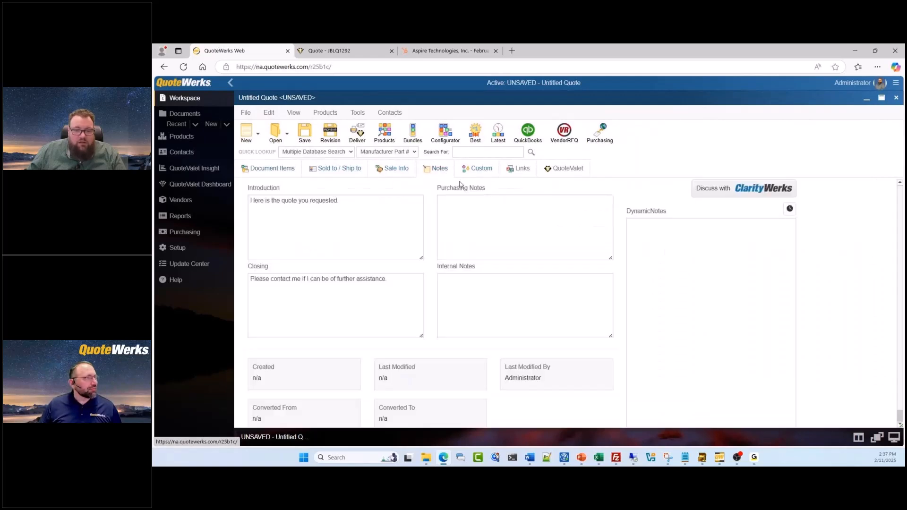
left_click(522, 217)
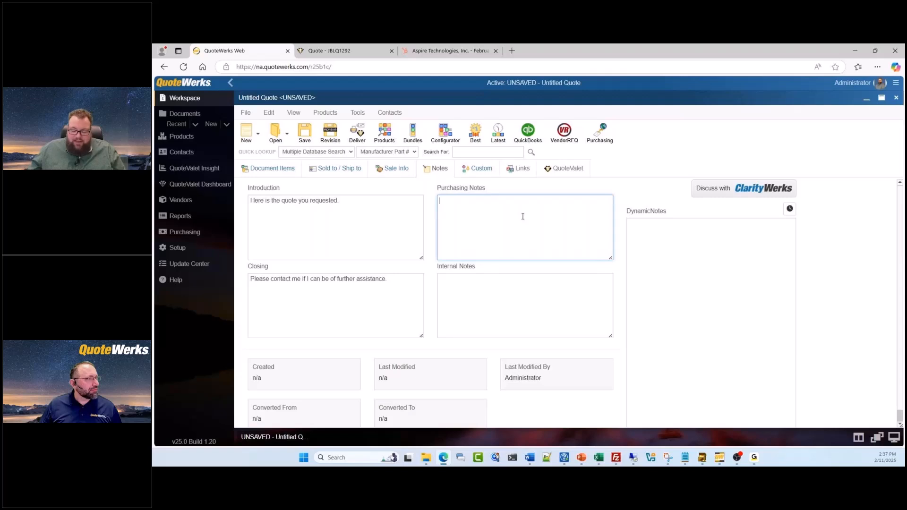
type("Preferred pr")
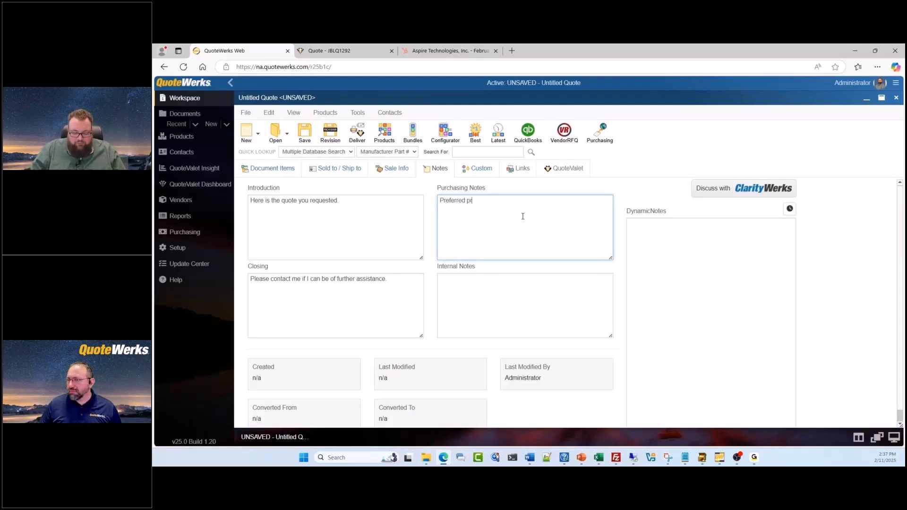
type("icing receiv")
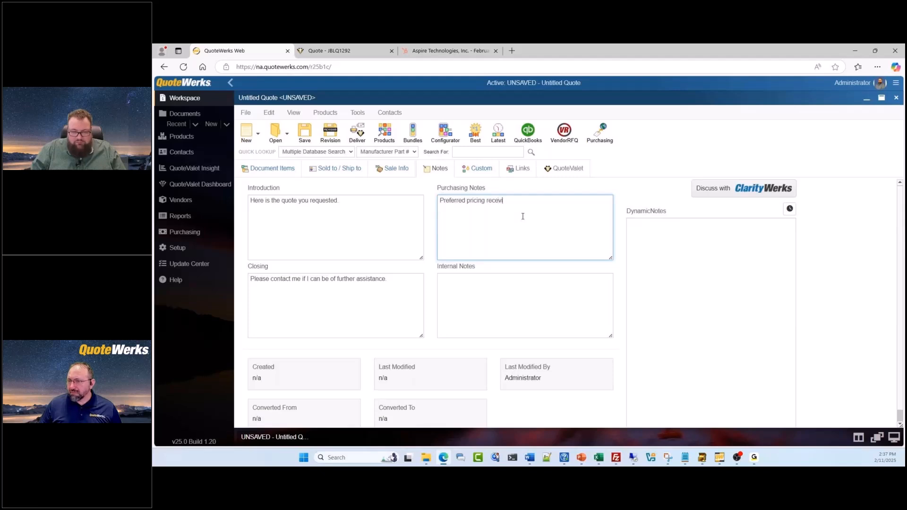
type("ed and applied.")
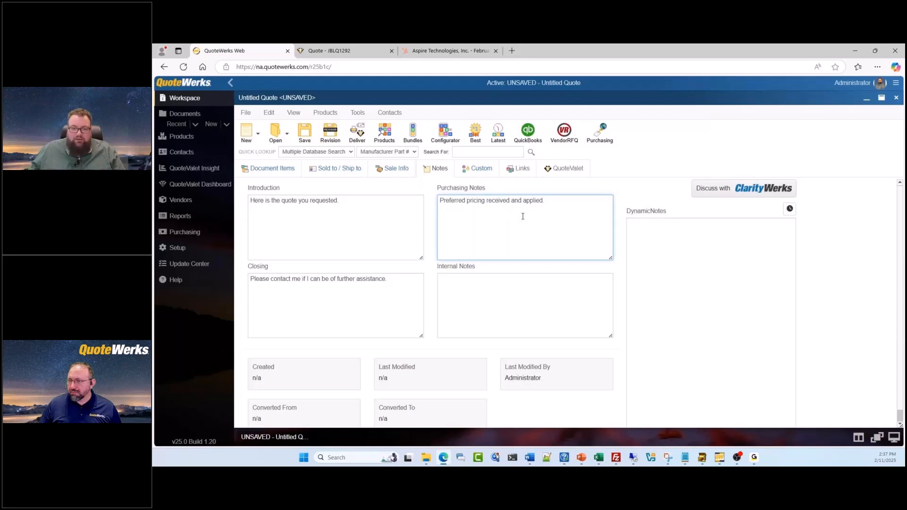
- View the label rename dialog of the Purchasing Notes field, cancel it, and highlight the note's text
double_click(473, 189)
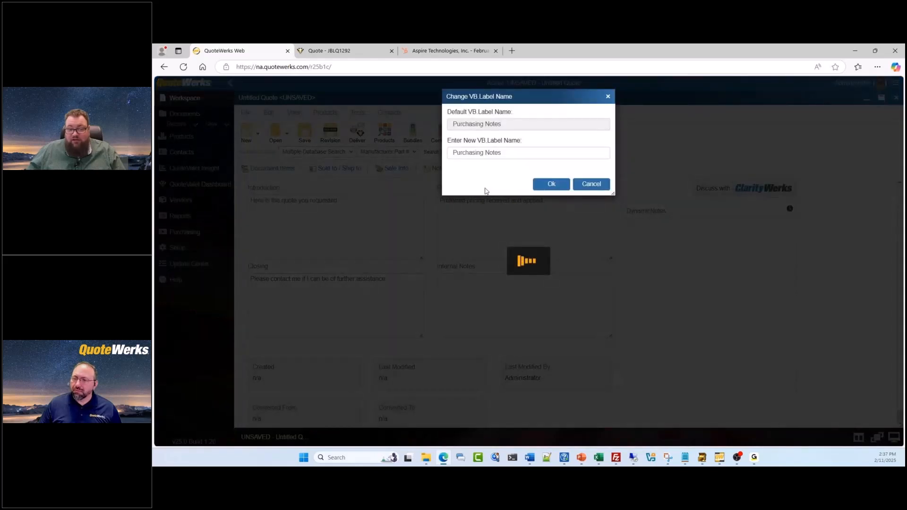
left_click_drag(511, 151, 436, 154)
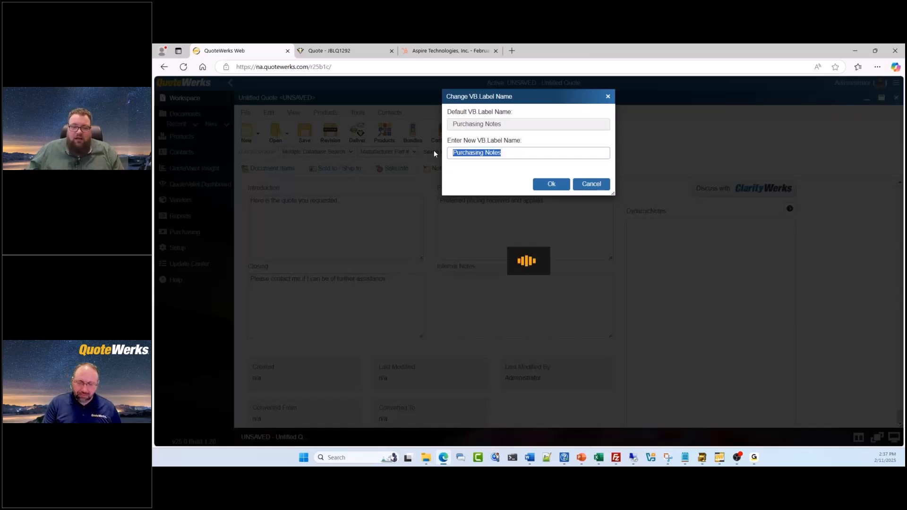
left_click(587, 188)
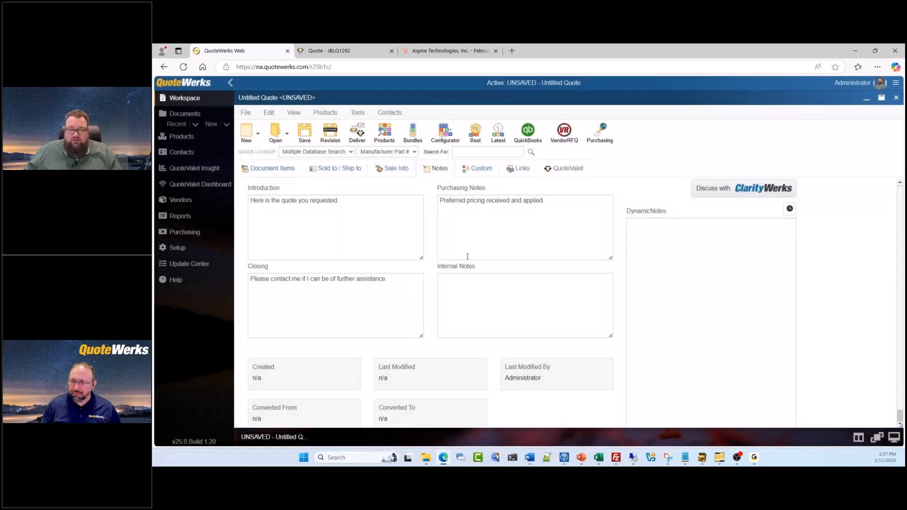
left_click_drag(553, 199, 438, 204)
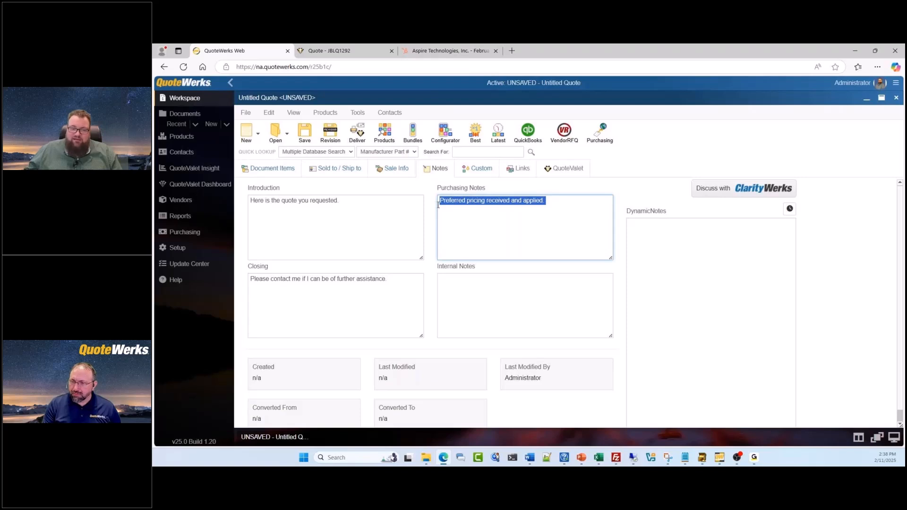
- Look up "computer" by company name in the ConnectWise contacts and use the Computer Hut contact for Sold to, Ship to and Bill to
left_click(324, 169)
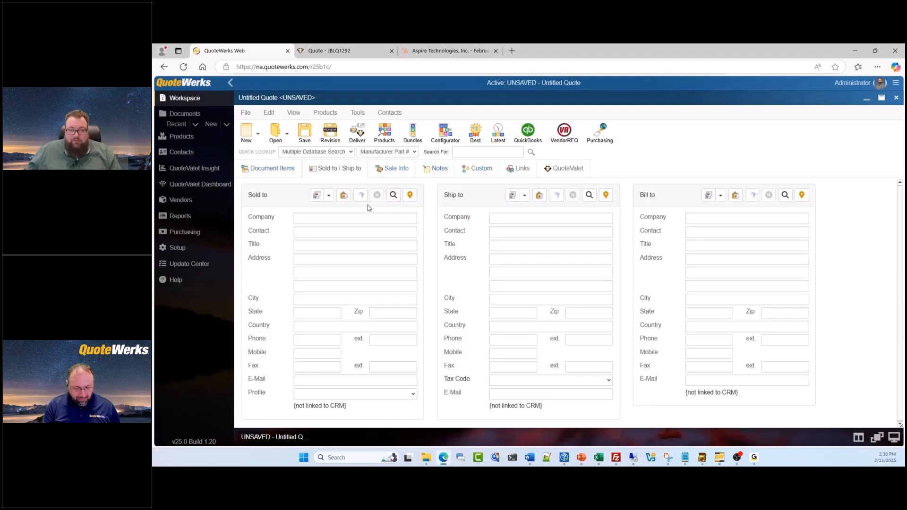
left_click(394, 195)
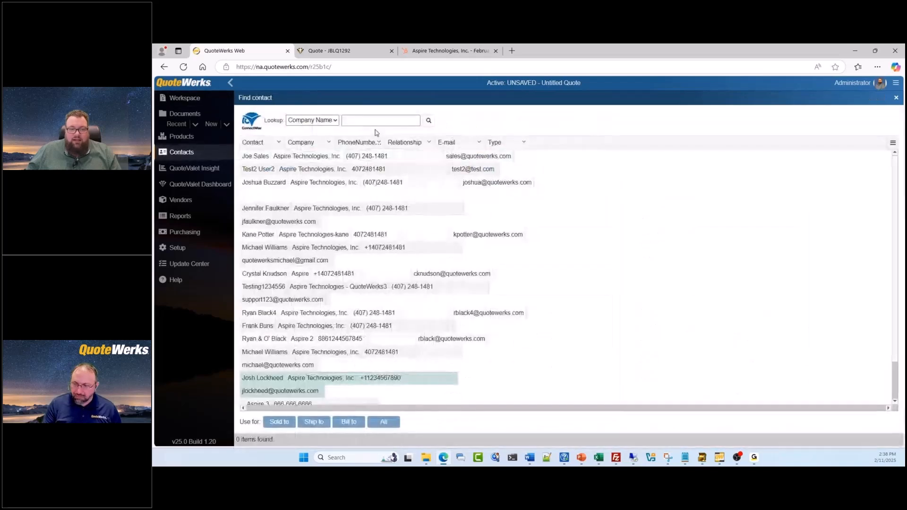
type("computer")
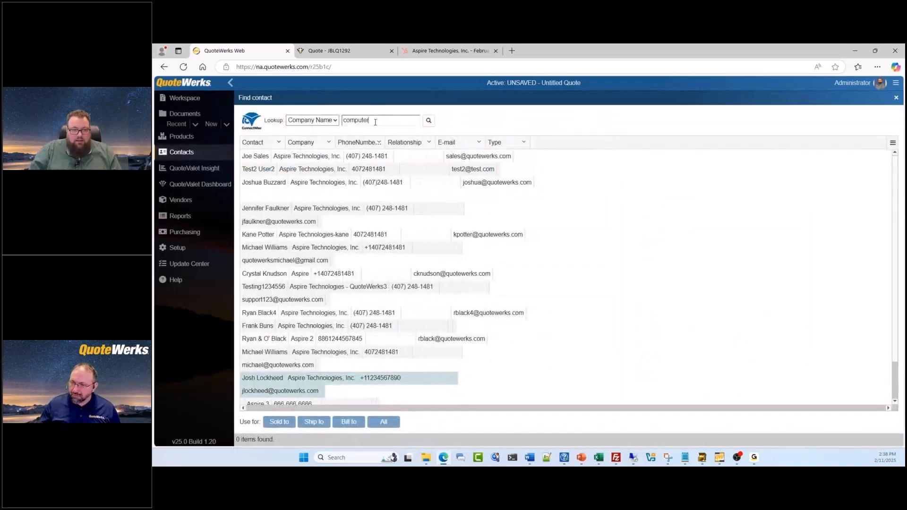
key("Return")
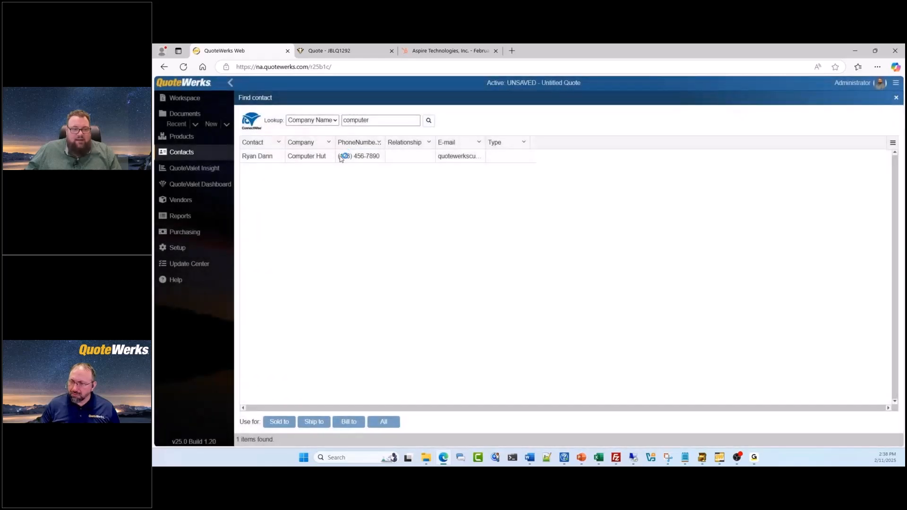
left_click(316, 158)
left_click(383, 422)
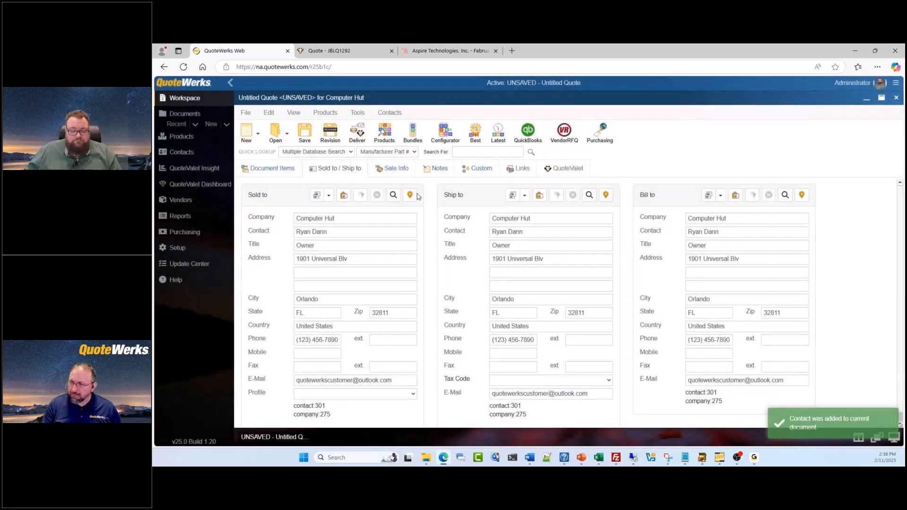
- Search the ConnectWise product database for "cisco" and add one Cisco Catalyst WS-C2960S-48LPD-L switch to the quote's document items
left_click(283, 172)
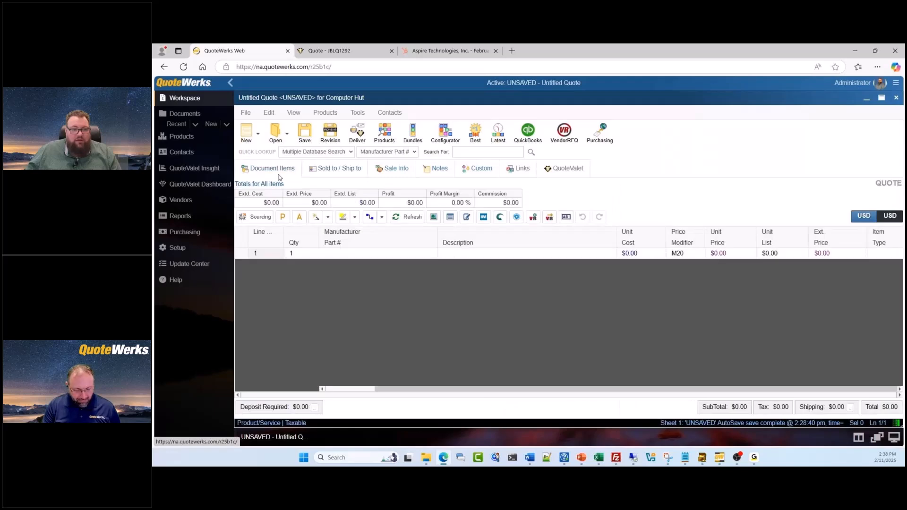
left_click(382, 133)
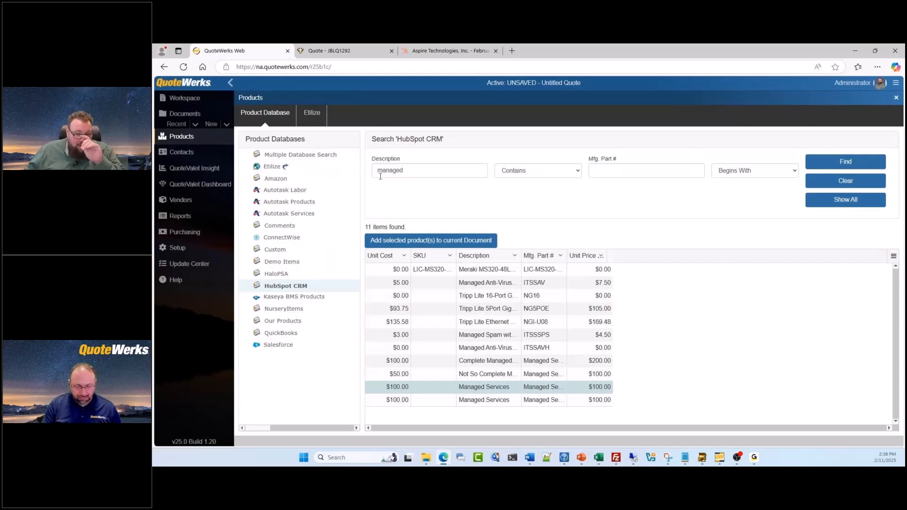
left_click(298, 238)
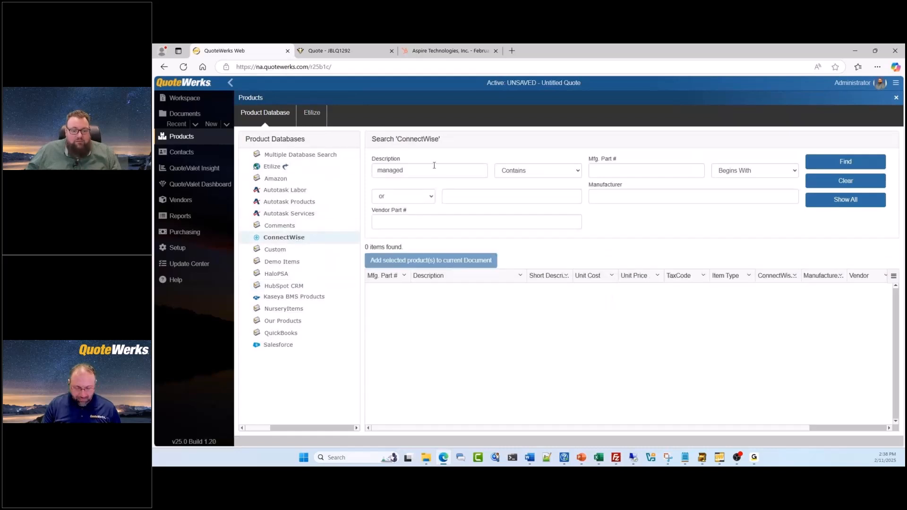
left_click_drag(430, 169, 366, 164)
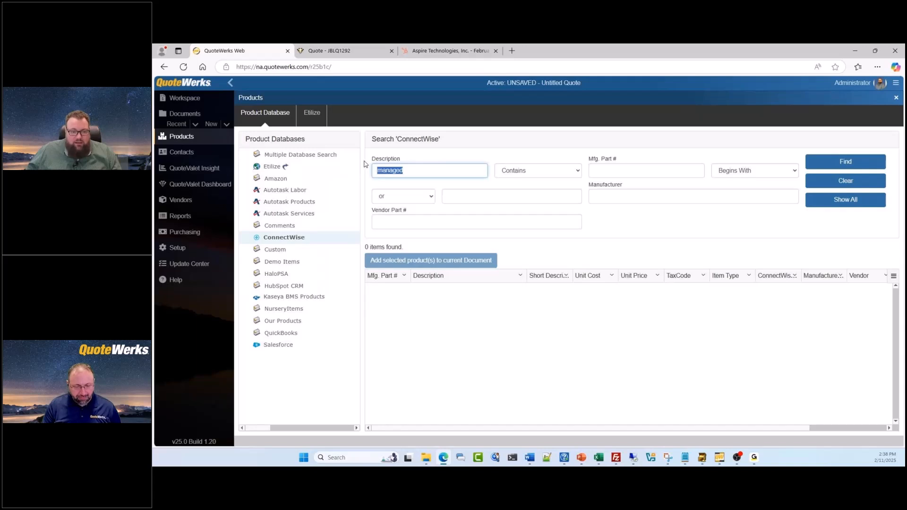
type("cisco")
key("Return")
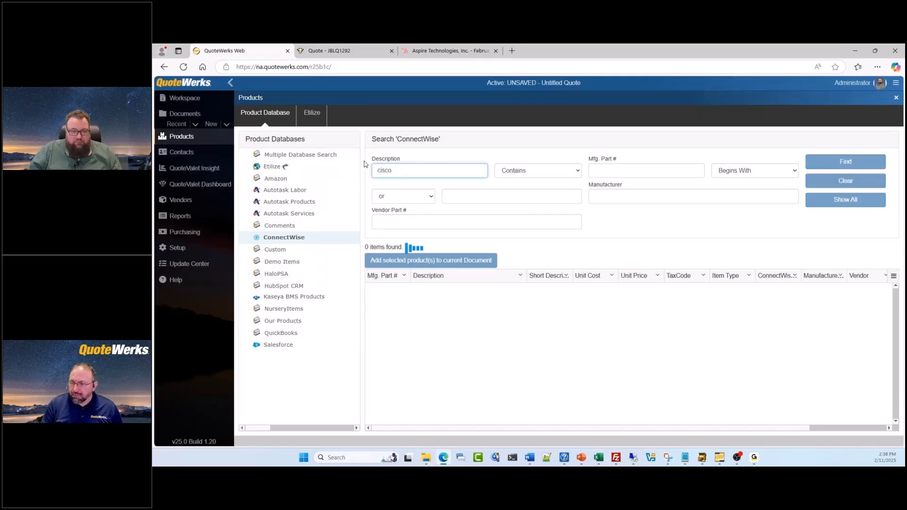
left_click(482, 302)
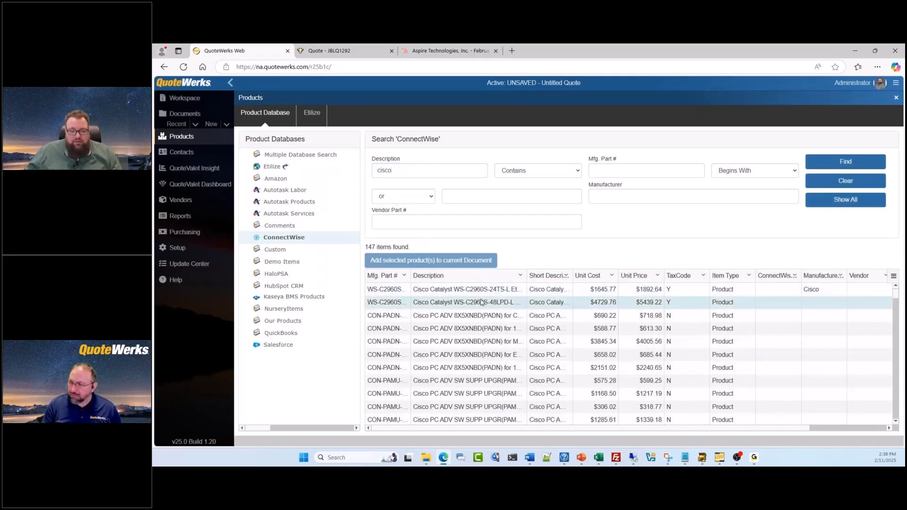
left_click(467, 261)
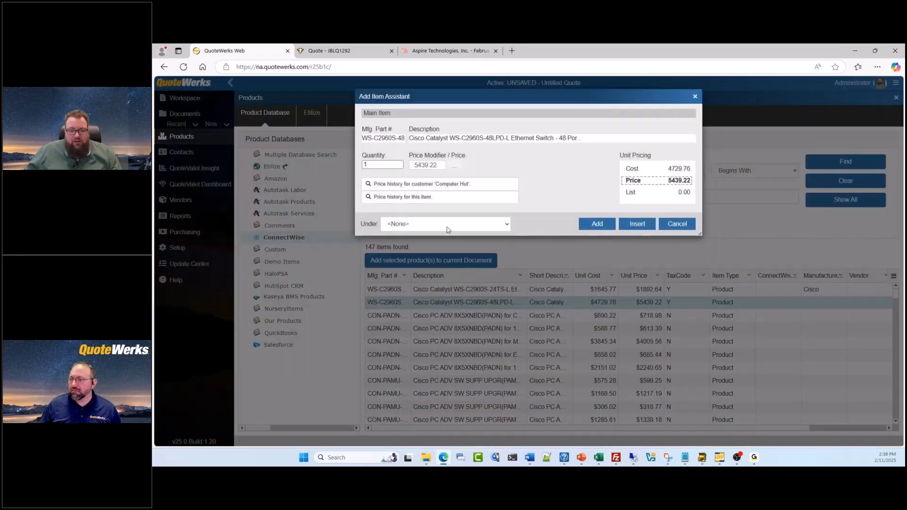
left_click(596, 224)
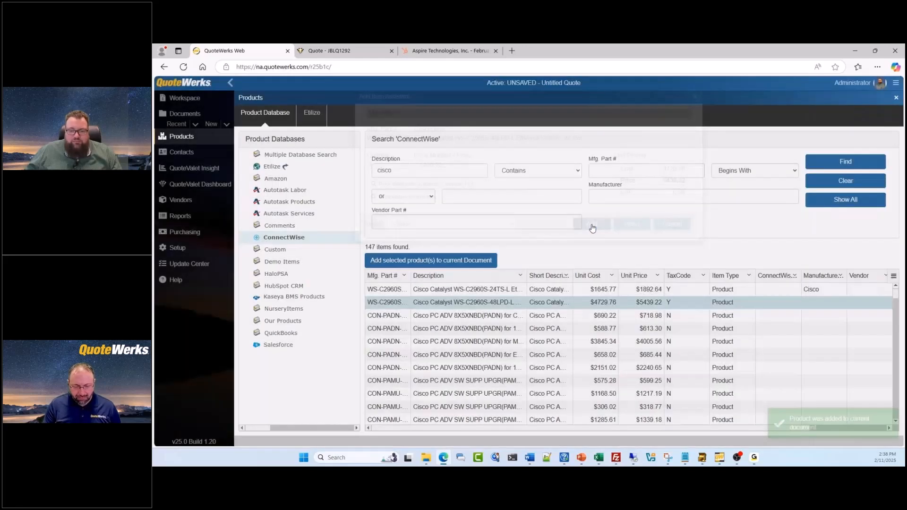
- Search the ConnectWise products for "labor" and add the Labor - Flat Rate item 2c with a quantity of 3
type("labor")
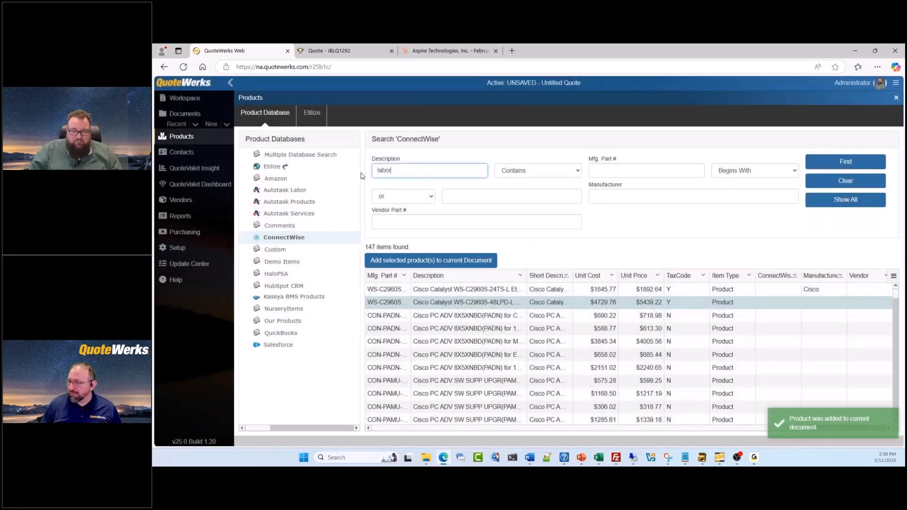
key("Return")
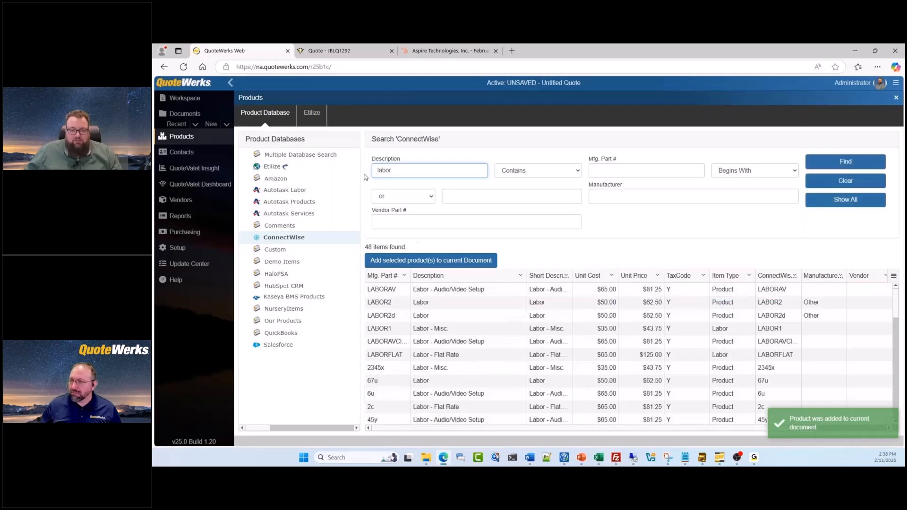
left_click(452, 407)
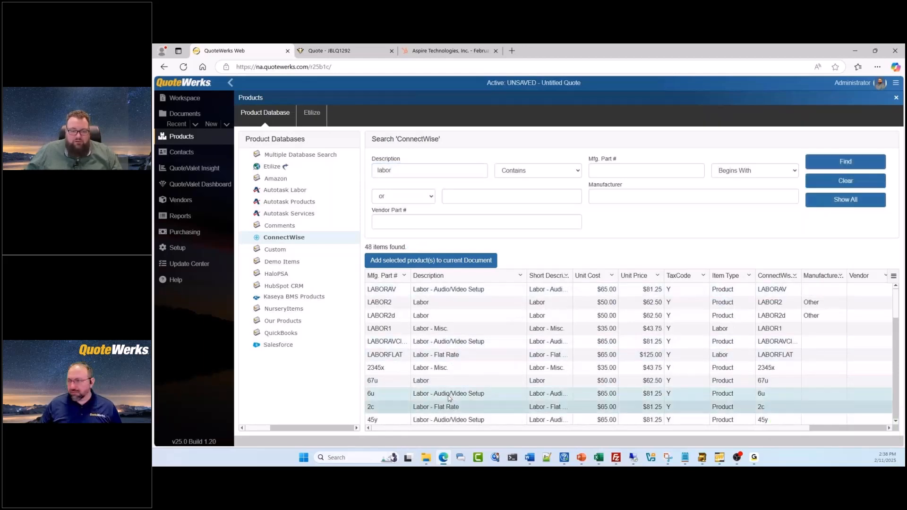
left_click(429, 261)
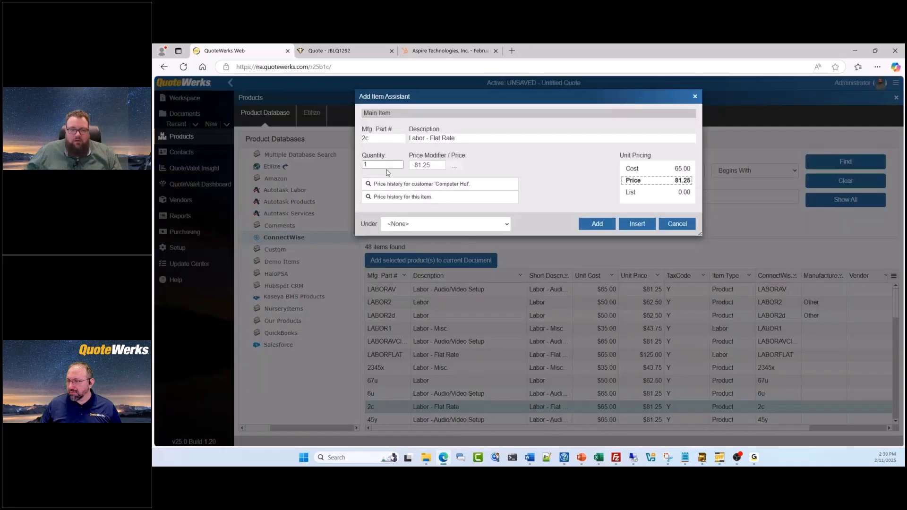
type("3")
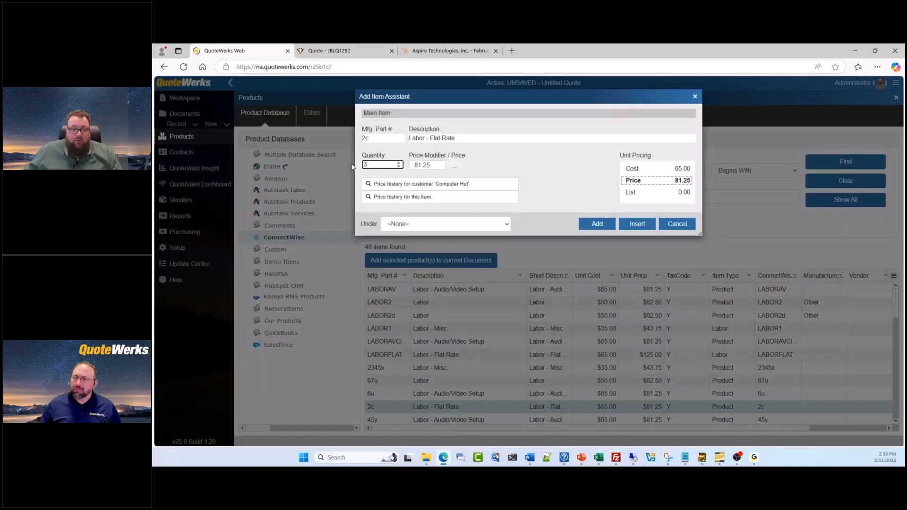
left_click(545, 176)
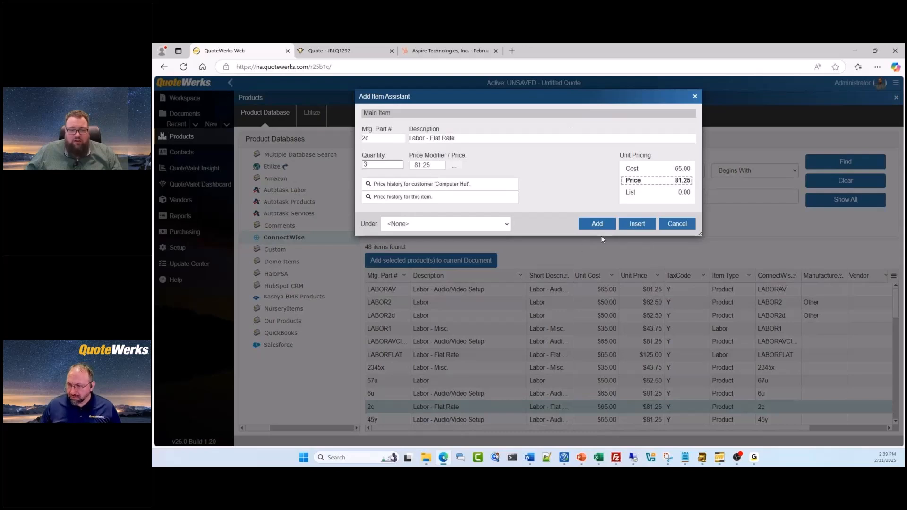
left_click(597, 224)
- Search the ConnectWise products for "managed", add one ManagedService001 to the quote, and return to the document items
double_click(376, 169)
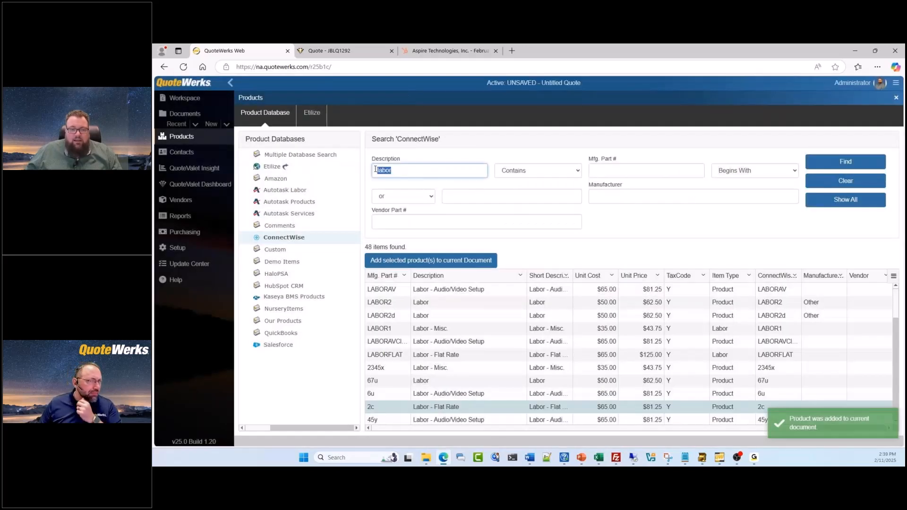
type("managed")
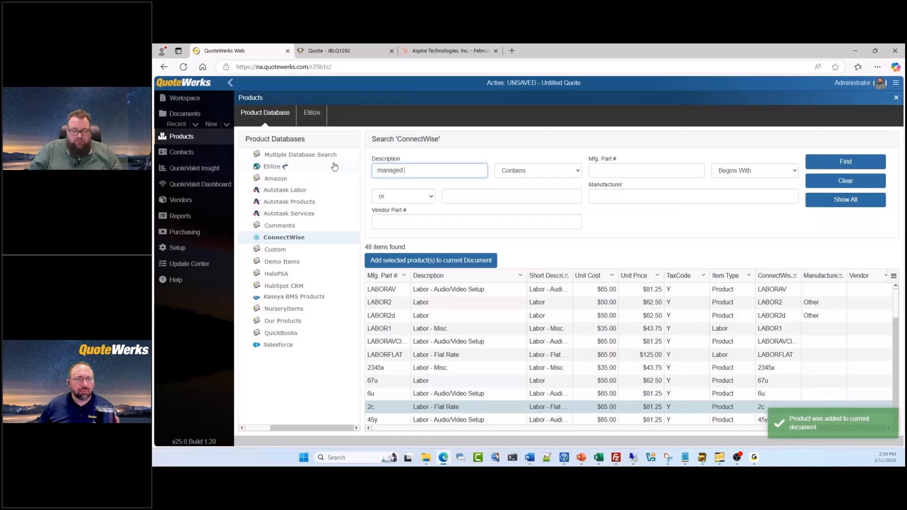
type(" ser")
key("BackSpace")
key("BackSpace")
key("BackSpace")
key("BackSpace")
key("Return")
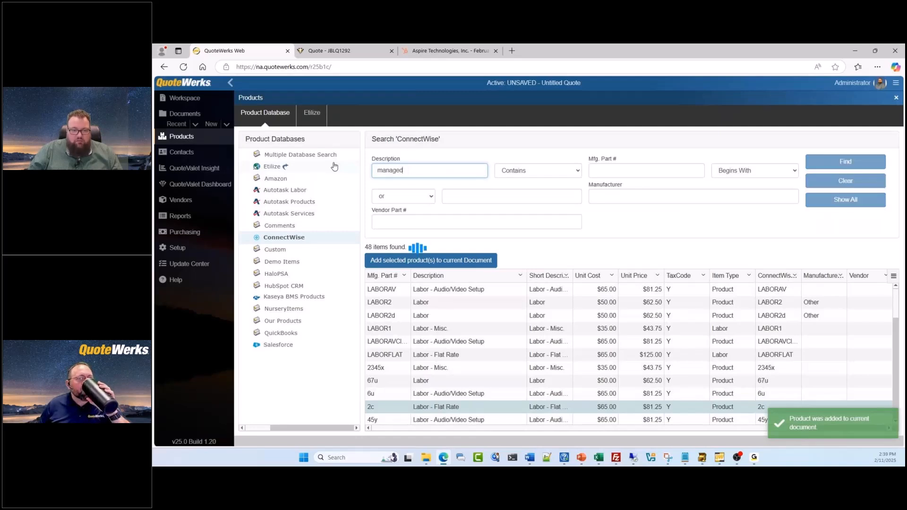
left_click(439, 407)
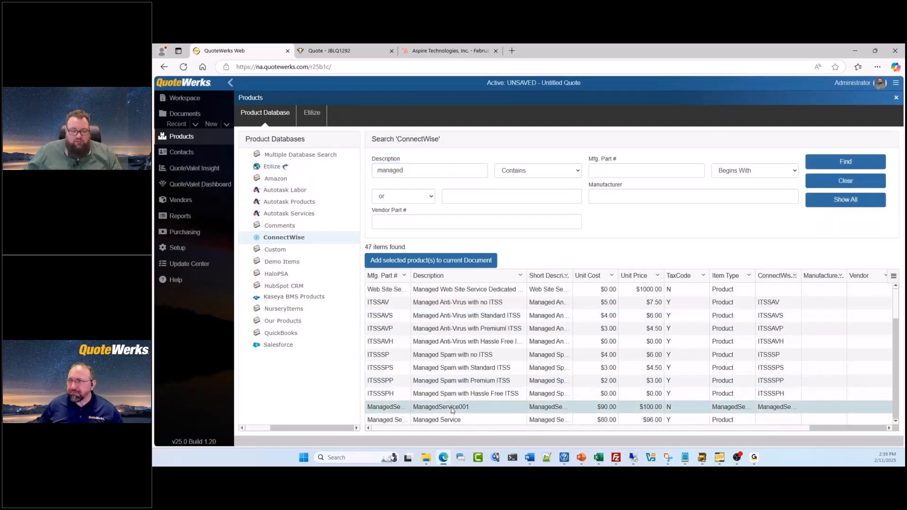
left_click(457, 259)
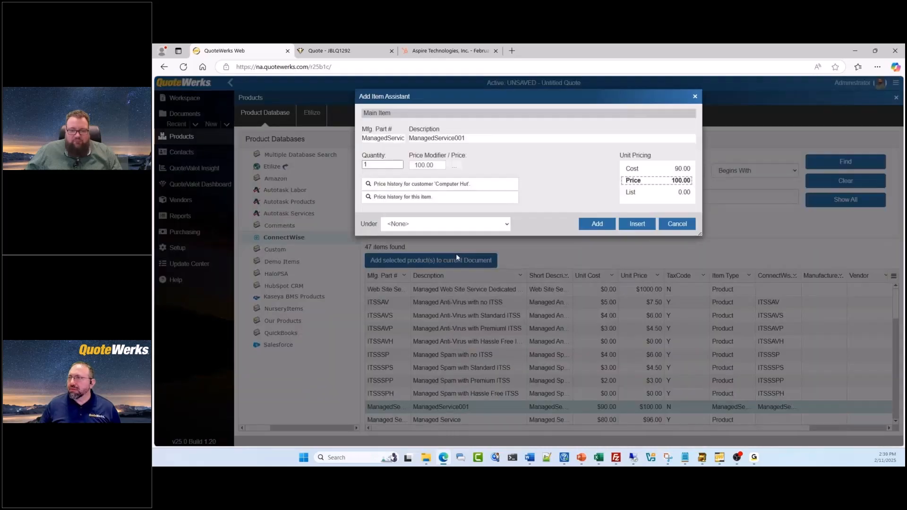
left_click(593, 224)
left_click(896, 99)
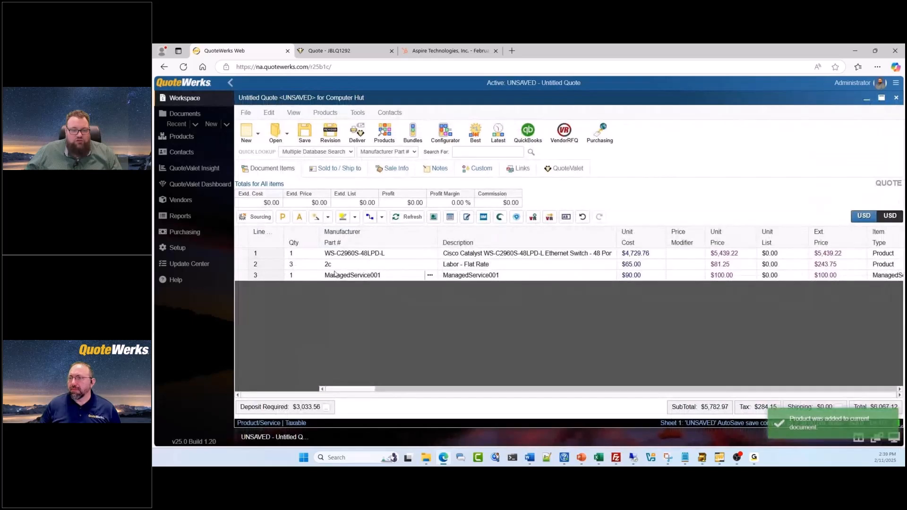
- Insert a section header "Switch and Installation" above the Cisco Catalyst switch line
right_click(240, 254)
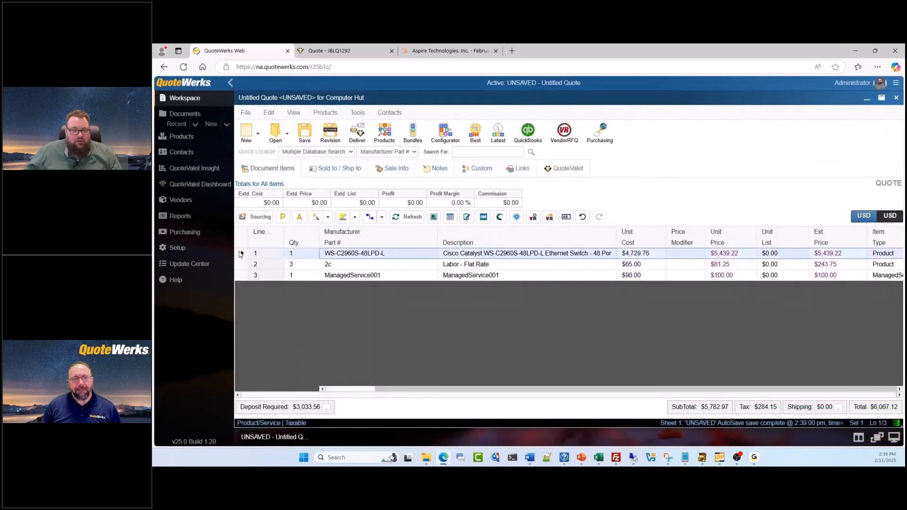
mouse_move(278, 299)
left_click(357, 336)
type("Switch and ")
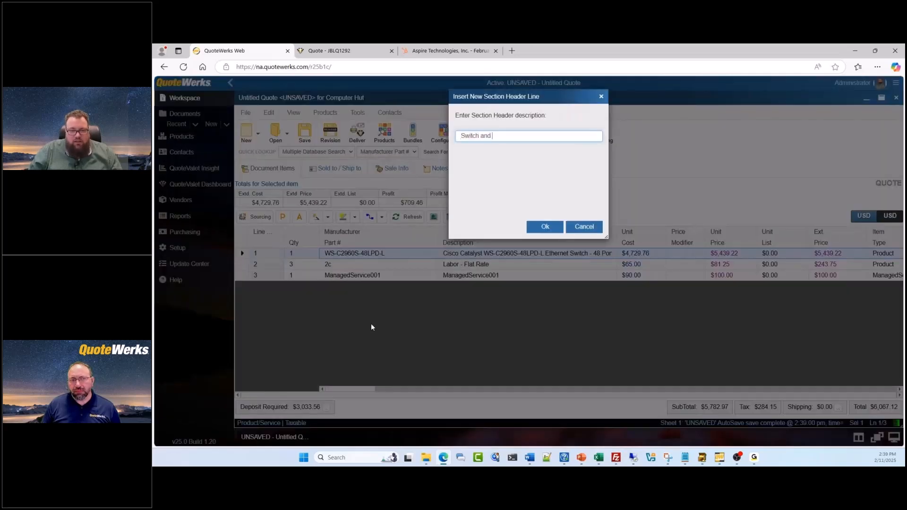
type("Inst")
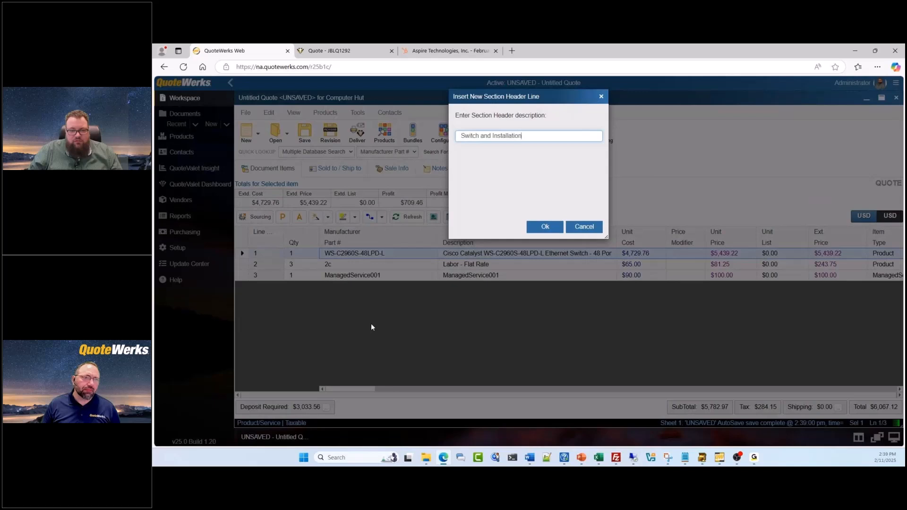
type("allation")
key("Return")
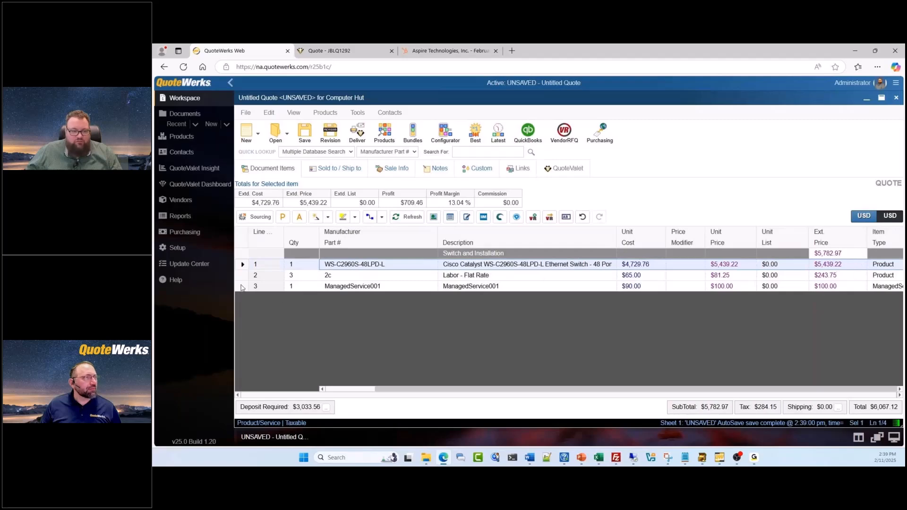
- Insert a section header "Monthly Managed Service" above the ManagedService001 line
right_click(242, 287)
mouse_move(273, 301)
left_click(377, 338)
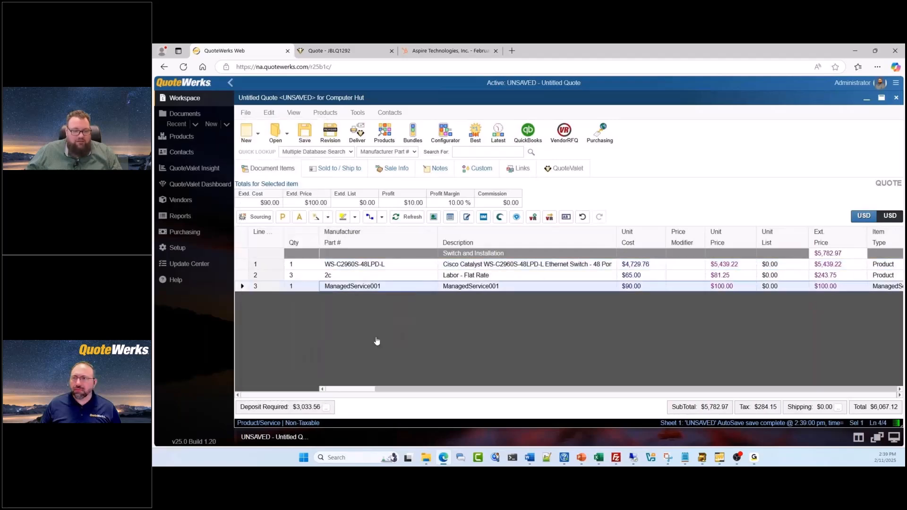
type("M")
type("Mon")
type("thly Managed S")
type("ervice")
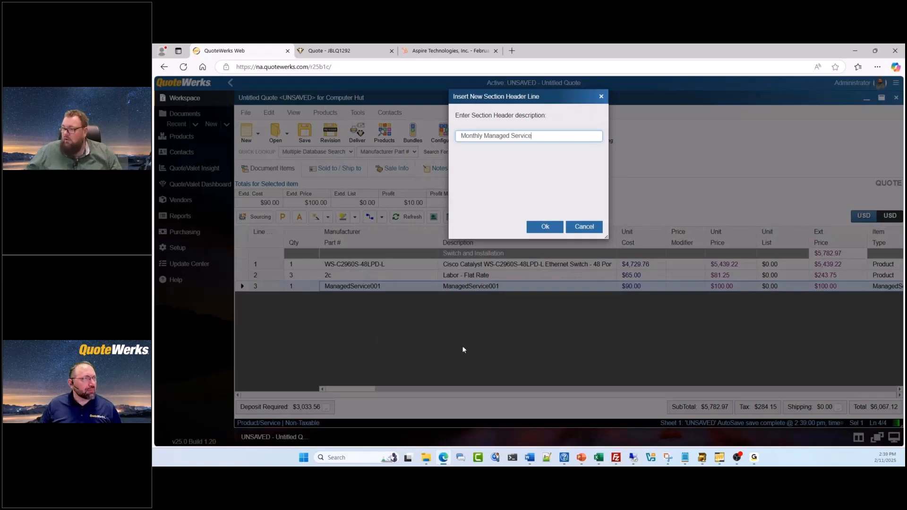
left_click(544, 227)
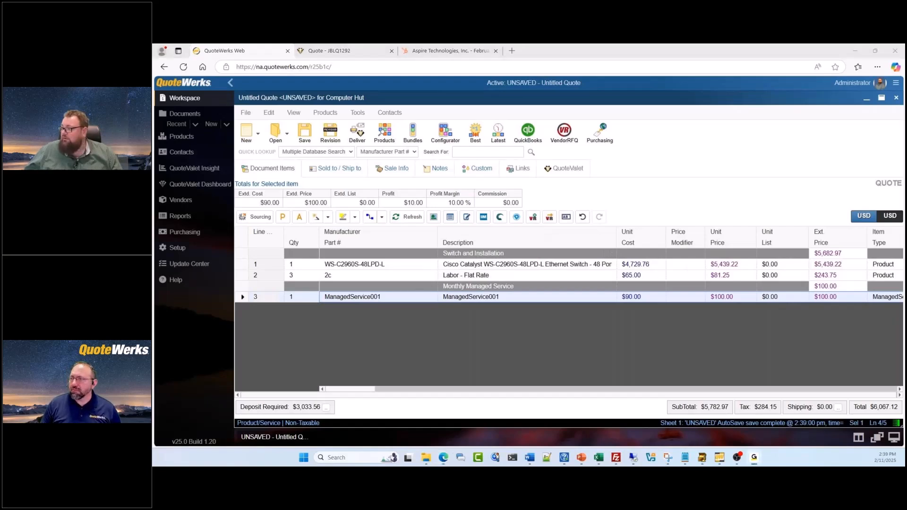
- View the line attributes of the ManagedService001 item and cancel without changing them
right_click(243, 301)
left_click(294, 283)
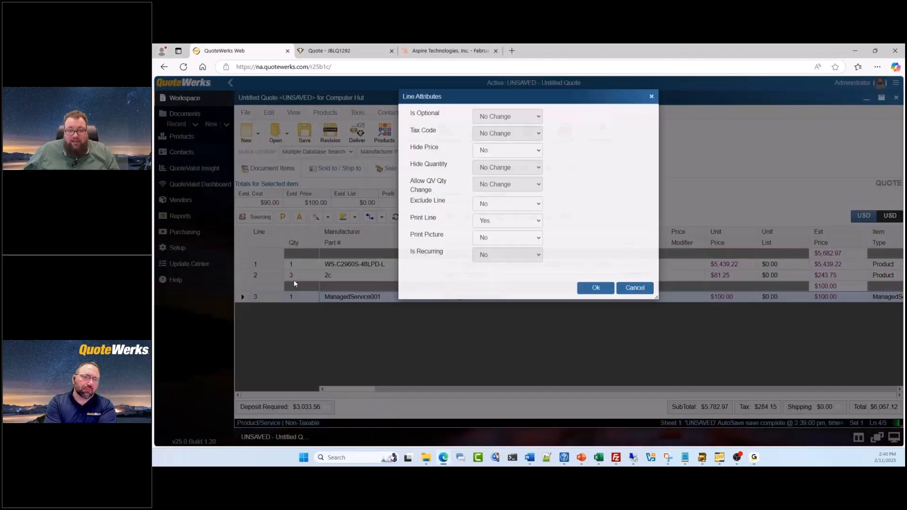
left_click(635, 288)
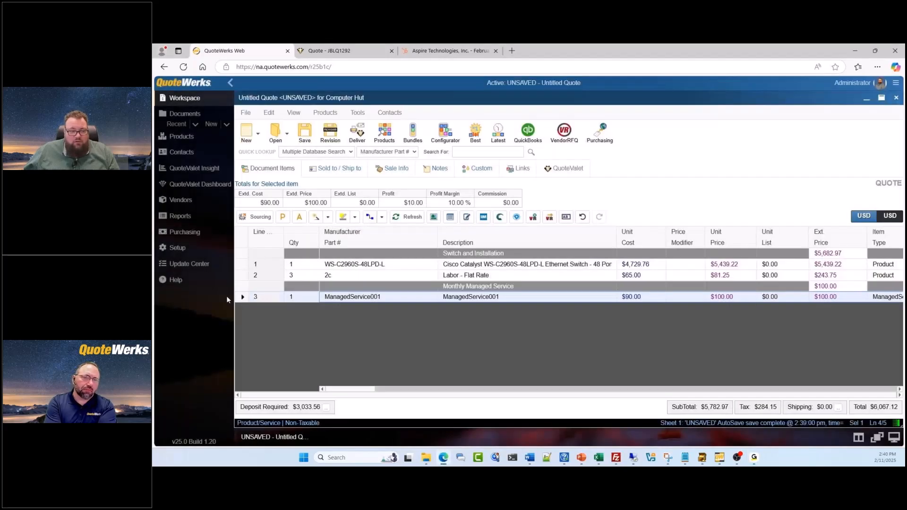
- Make the ManagedService001 line recurring with a Monthly billing cycle in its line attributes
right_click(241, 297)
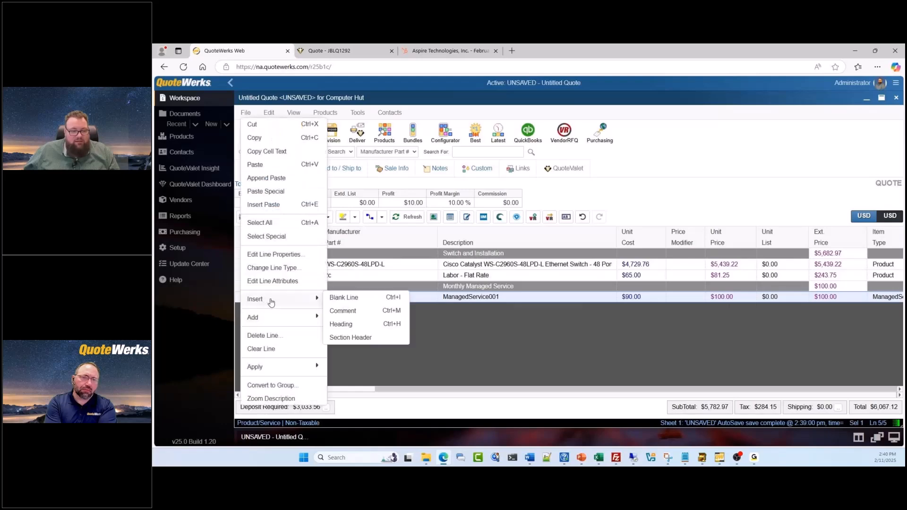
left_click(276, 285)
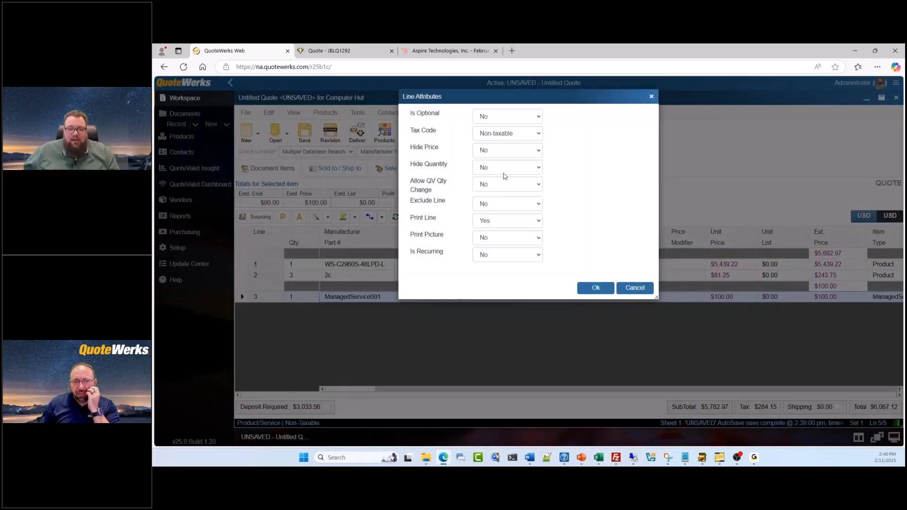
left_click(539, 255)
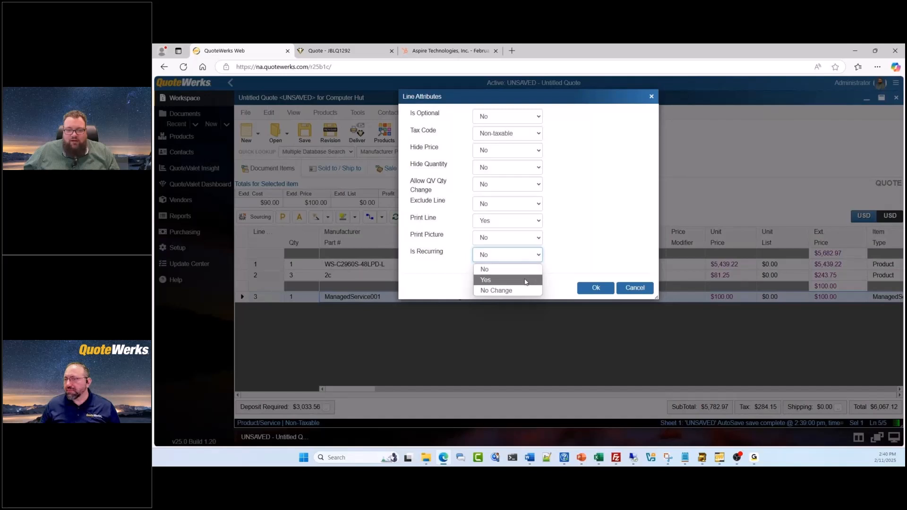
left_click(529, 276)
left_click(534, 284)
left_click(527, 322)
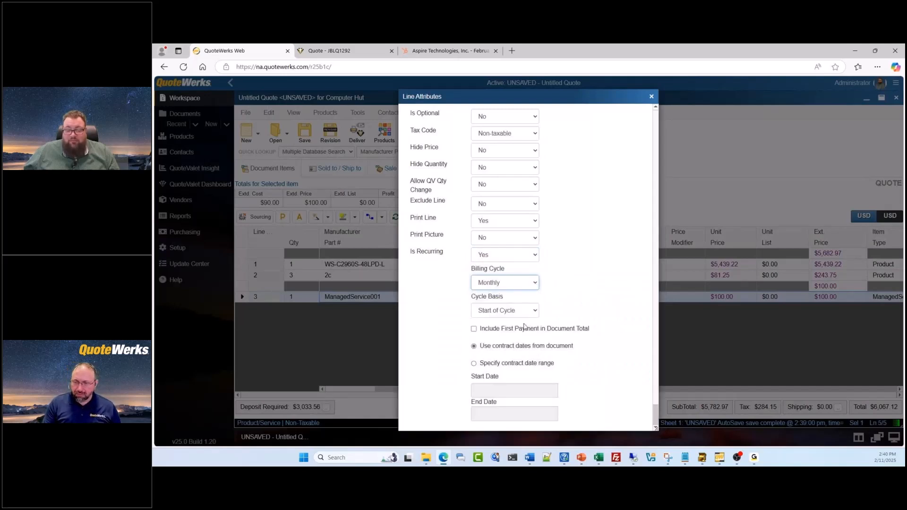
- Specify a contract date range from 3/1/2025 to 3/1/2026 for the recurring item and apply the line attributes
scroll(527, 339, "down", 1)
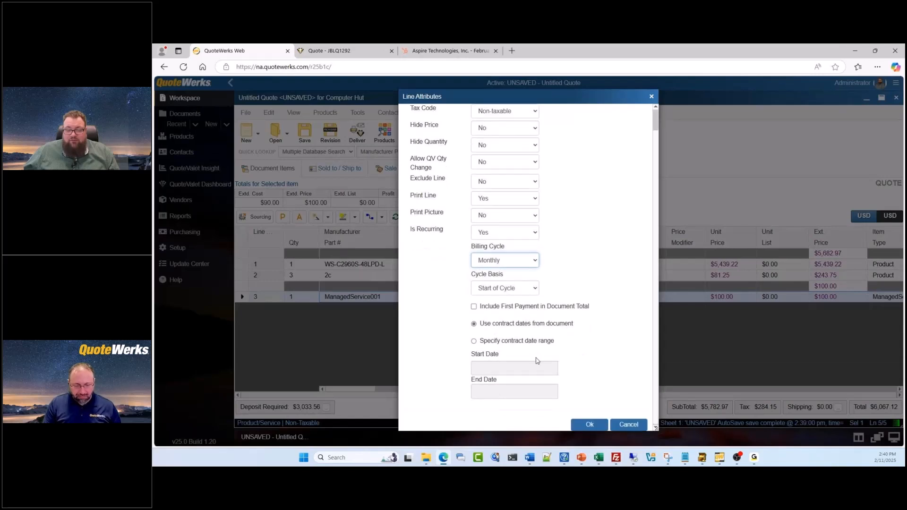
left_click(475, 342)
left_click(551, 367)
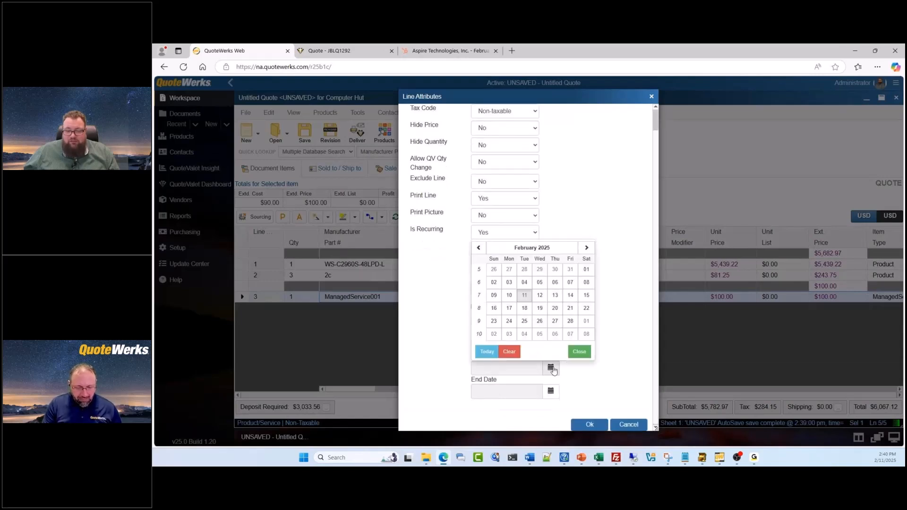
left_click(585, 322)
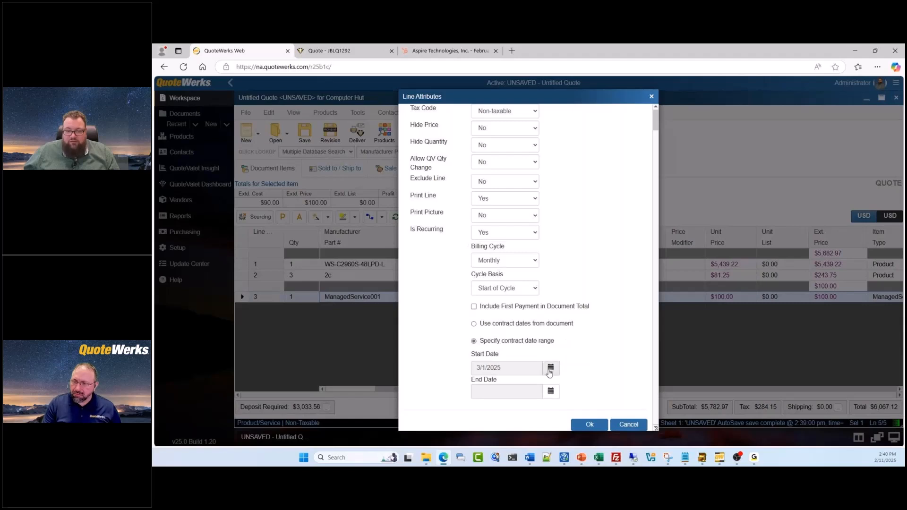
left_click(551, 391)
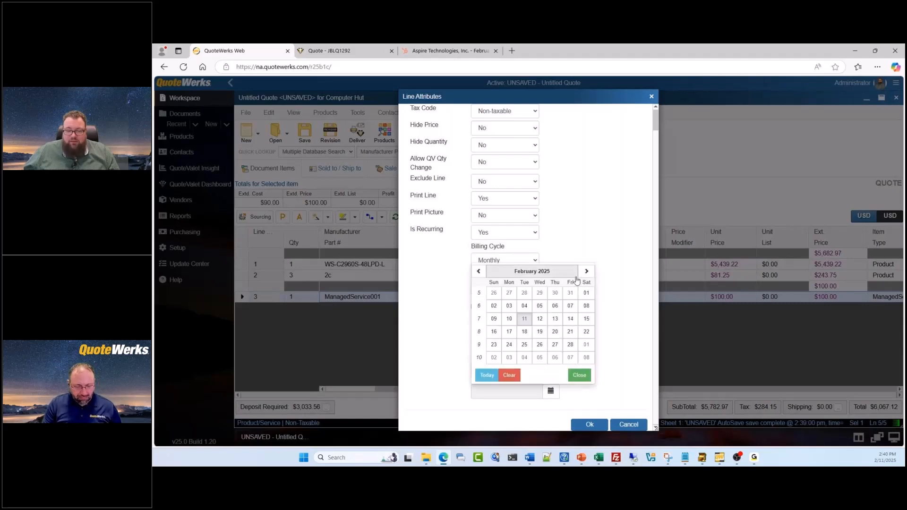
left_click(575, 280)
left_click(569, 299)
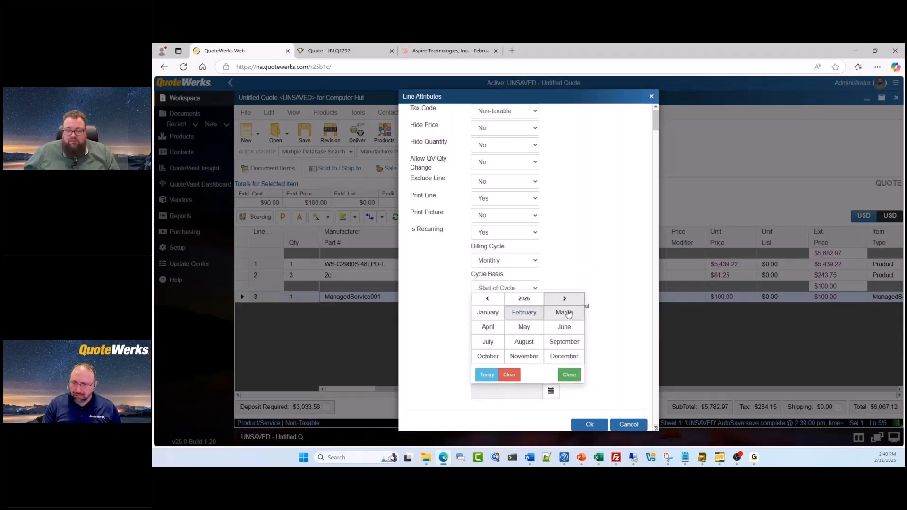
left_click(565, 313)
left_click(494, 293)
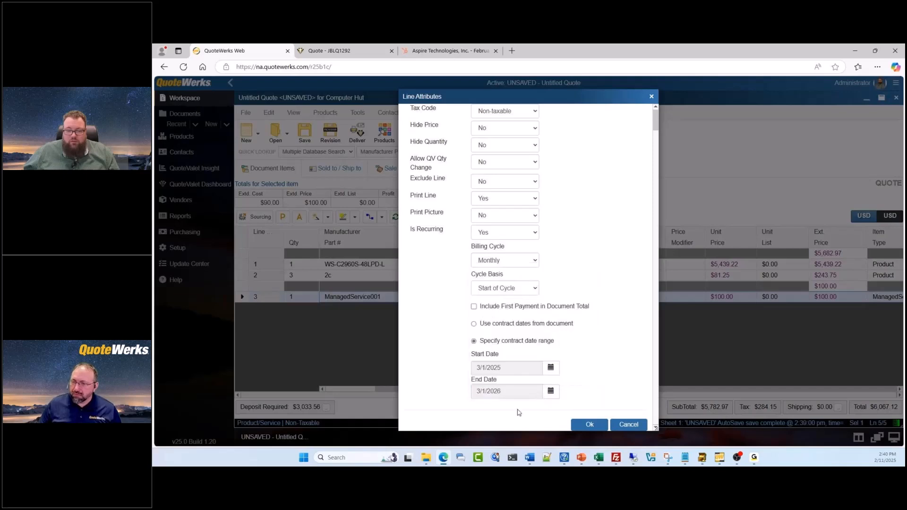
scroll(565, 344, "up", 1)
scroll(564, 344, "down", 1)
left_click(589, 424)
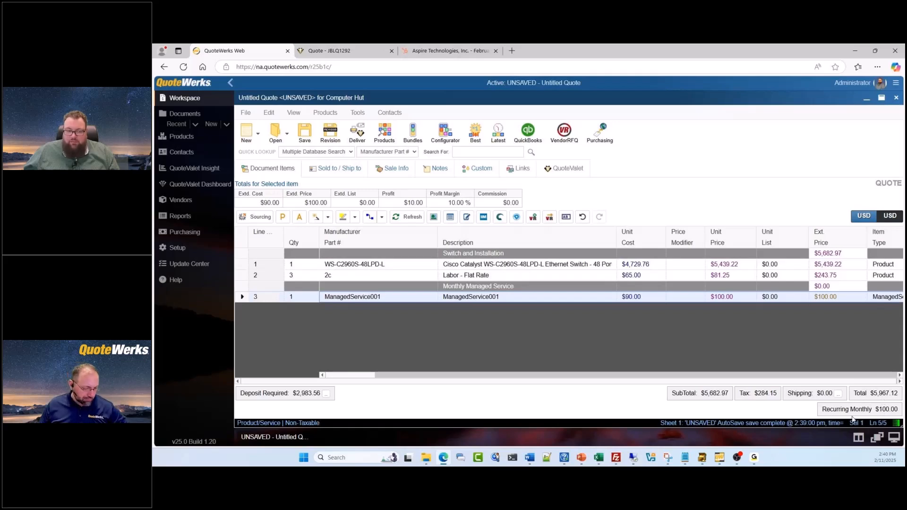
- Save the quote with the ConnectWise integration options, moving the contact manager links, and link it to the existing Cisco Network Upgrade opportunity
left_click(326, 336)
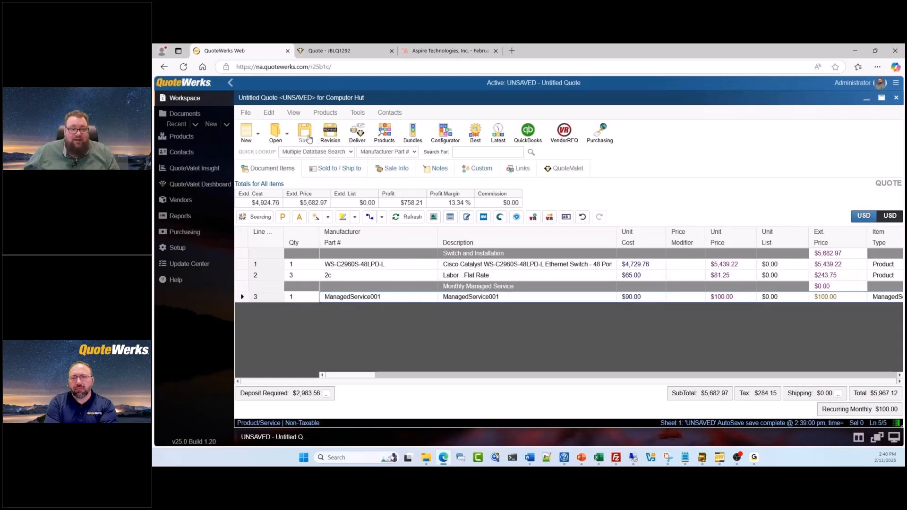
left_click(304, 134)
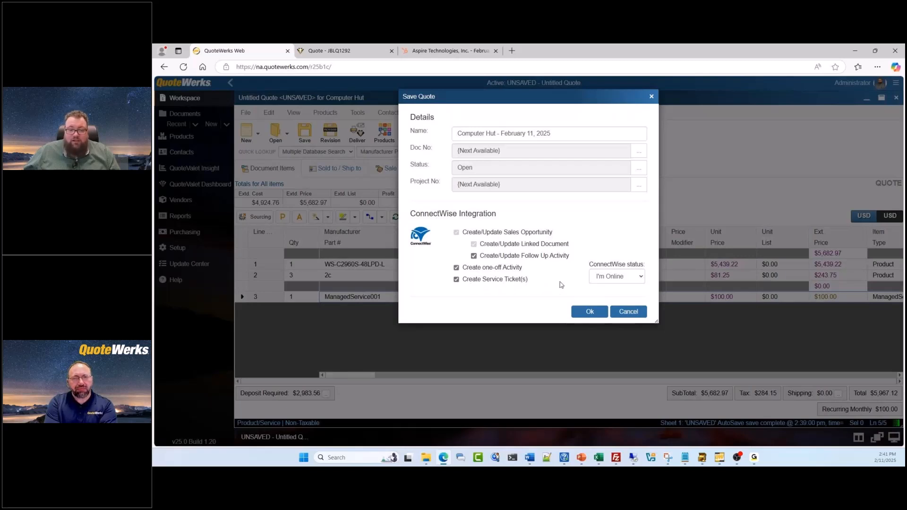
left_click(582, 316)
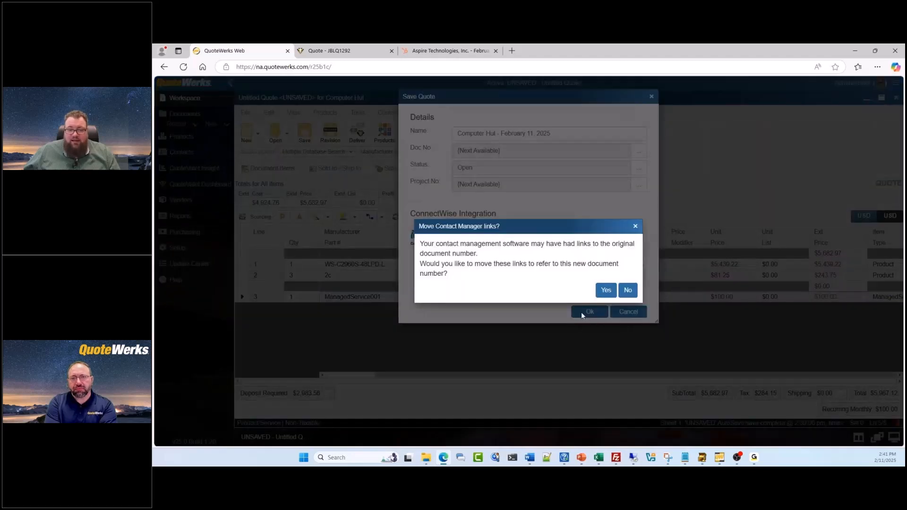
left_click(601, 290)
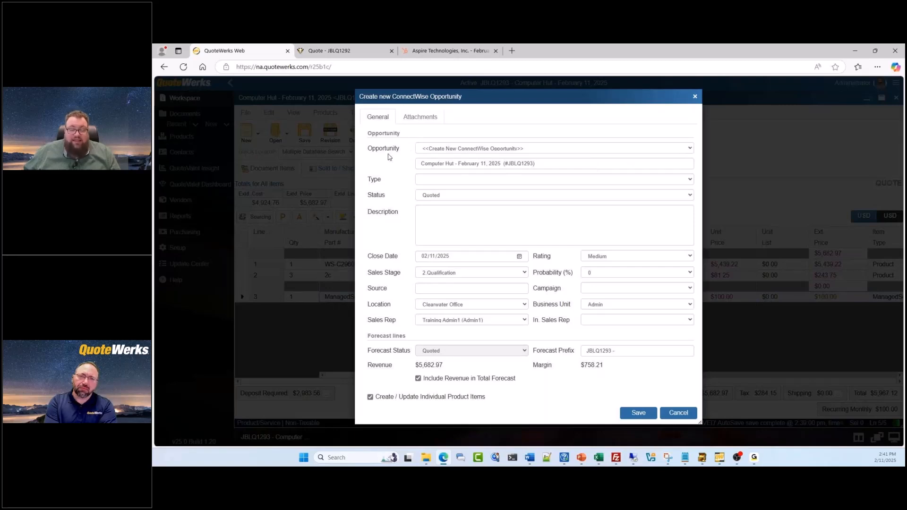
left_click(690, 149)
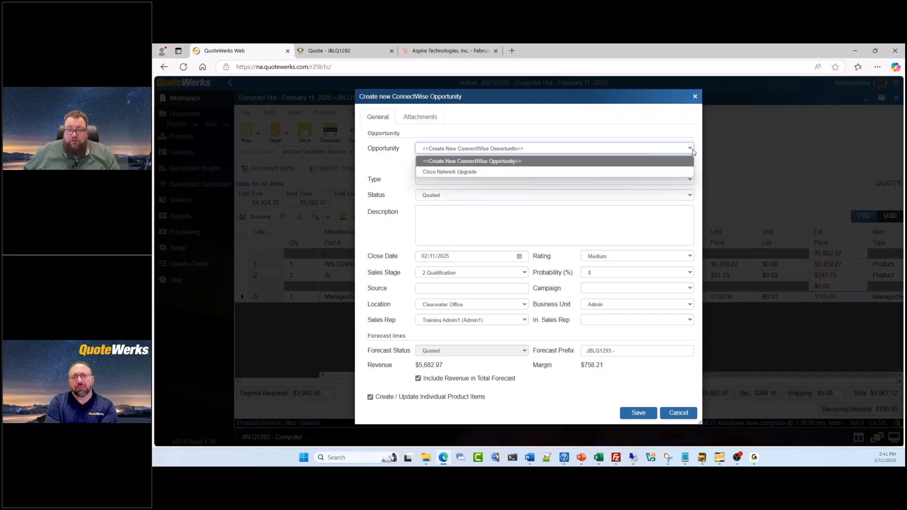
left_click(664, 173)
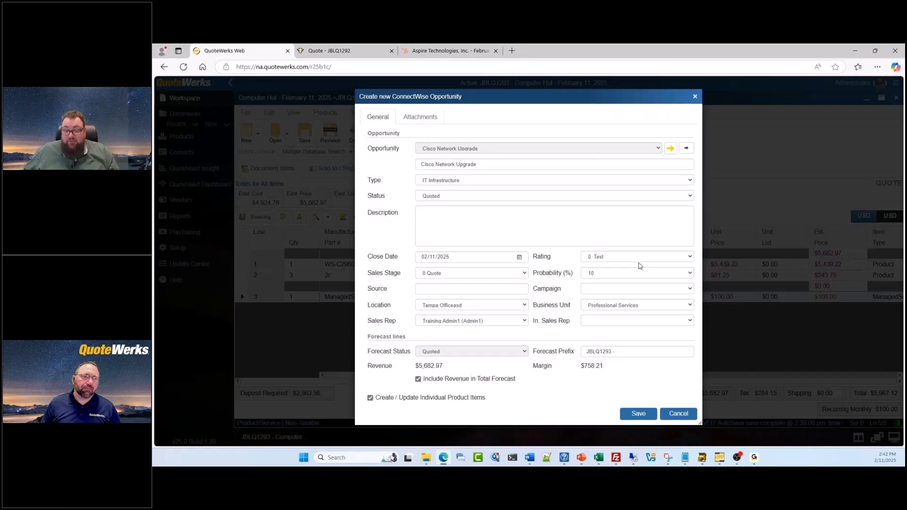
- Set the opportunity's probability to 50, campaign to SUperSpecial and choose an inside sales rep, then save the opportunity
left_click(692, 273)
left_click(649, 324)
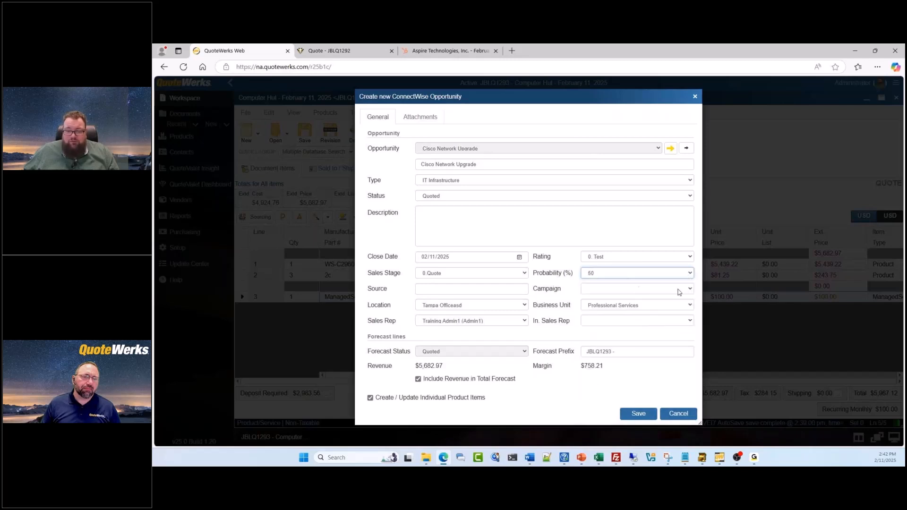
left_click(640, 291)
left_click(646, 317)
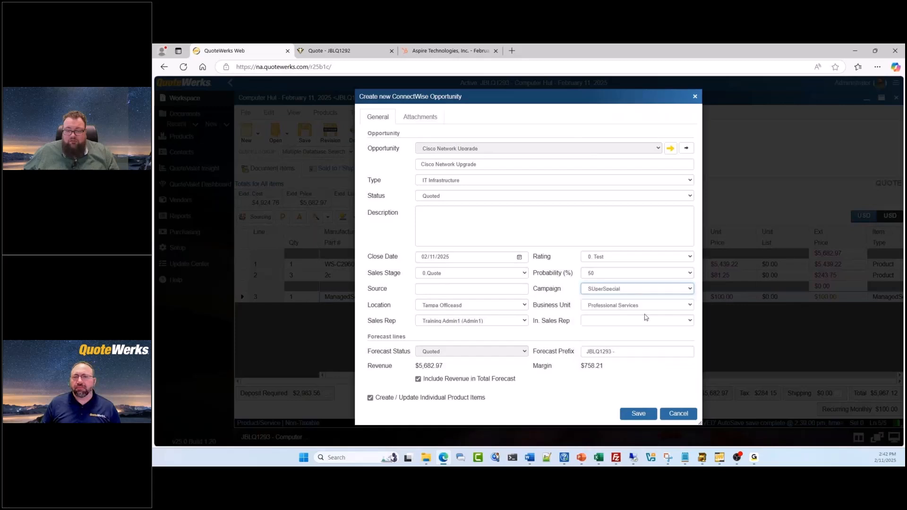
left_click(647, 320)
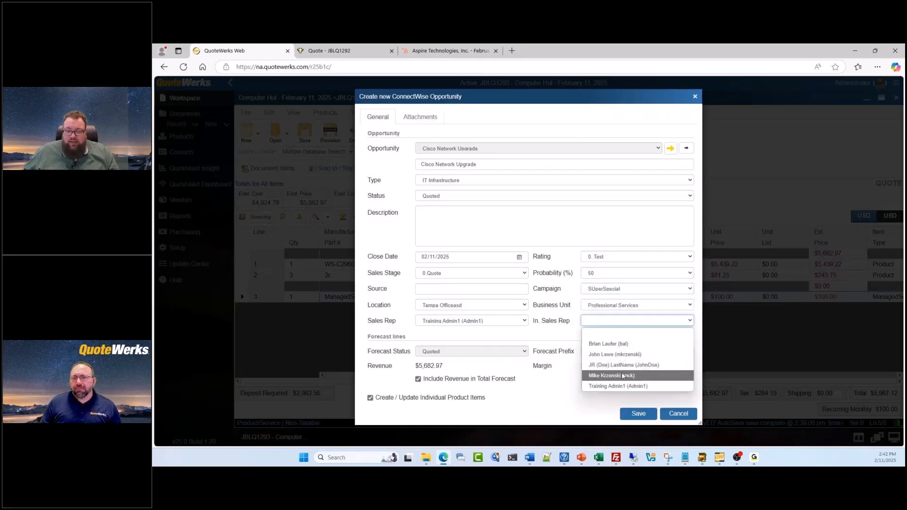
left_click(623, 375)
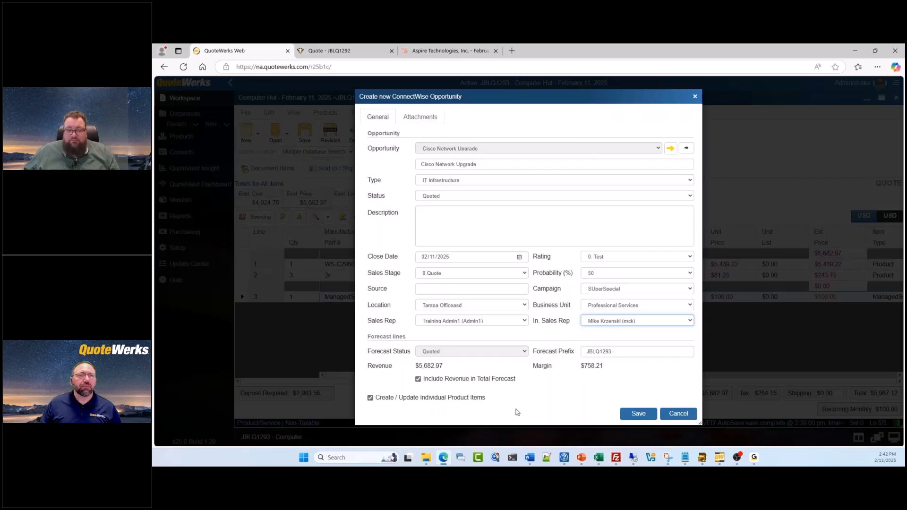
left_click(644, 414)
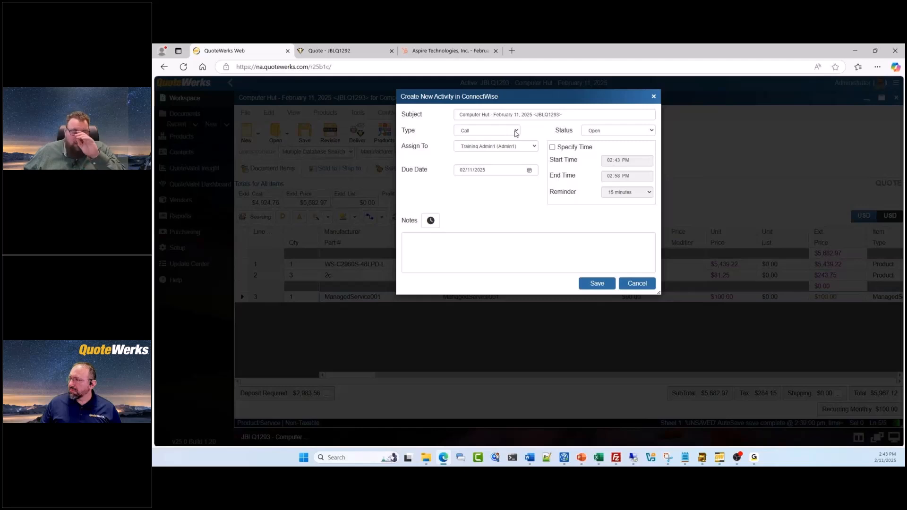
- Check the type and assignee choices of the new ConnectWise call activity and set its due date to 02/14/2025
left_click(516, 132)
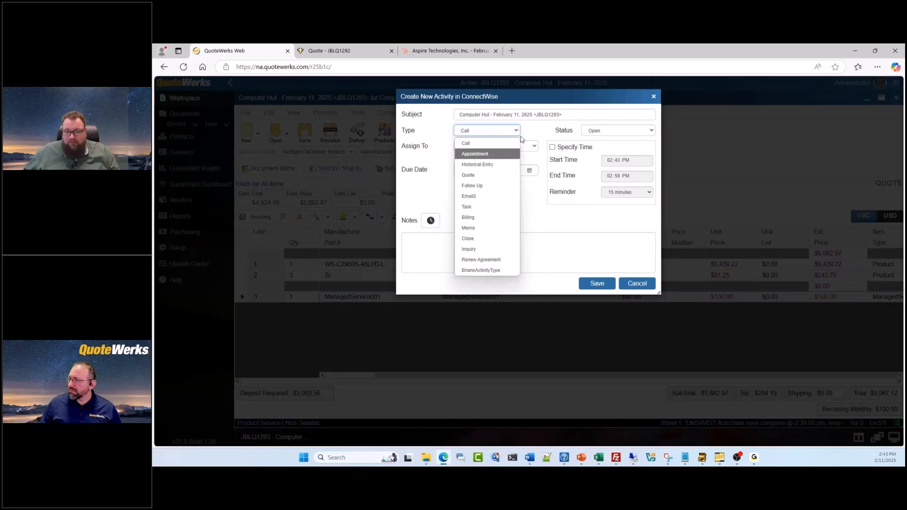
left_click(519, 132)
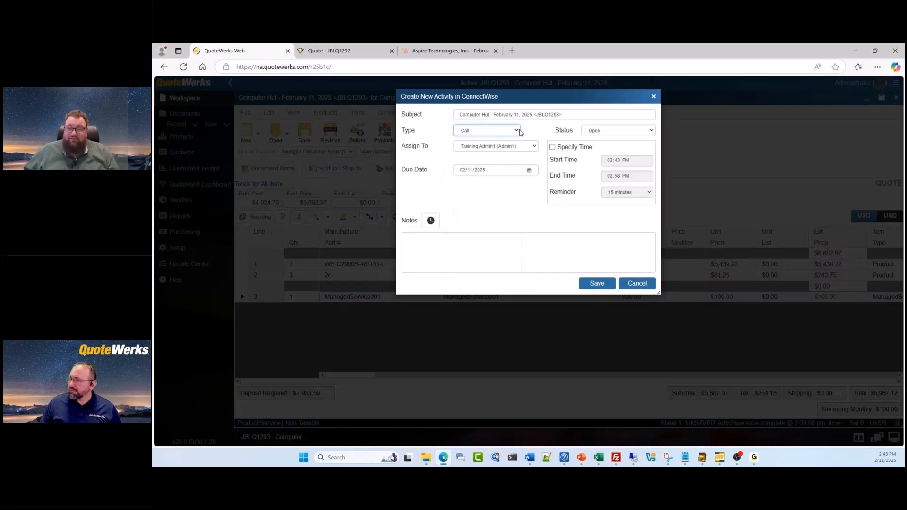
left_click(535, 147)
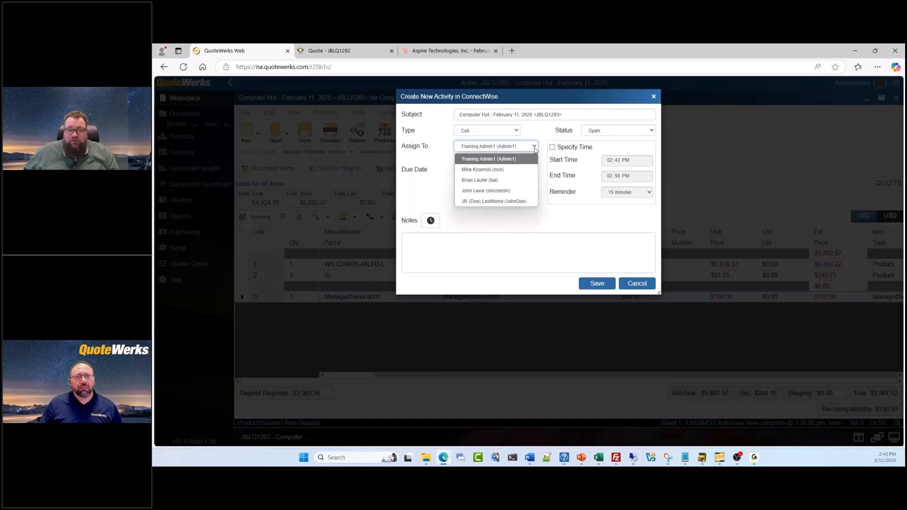
left_click(535, 148)
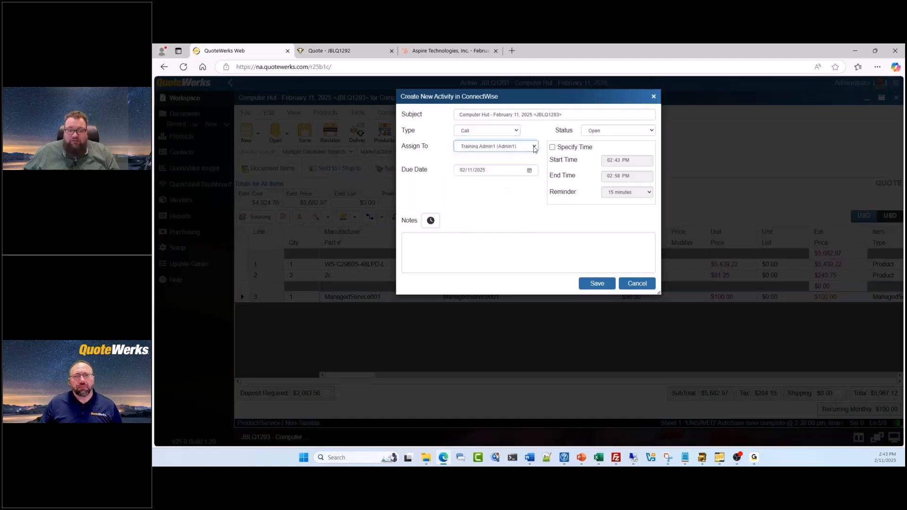
left_click(529, 171)
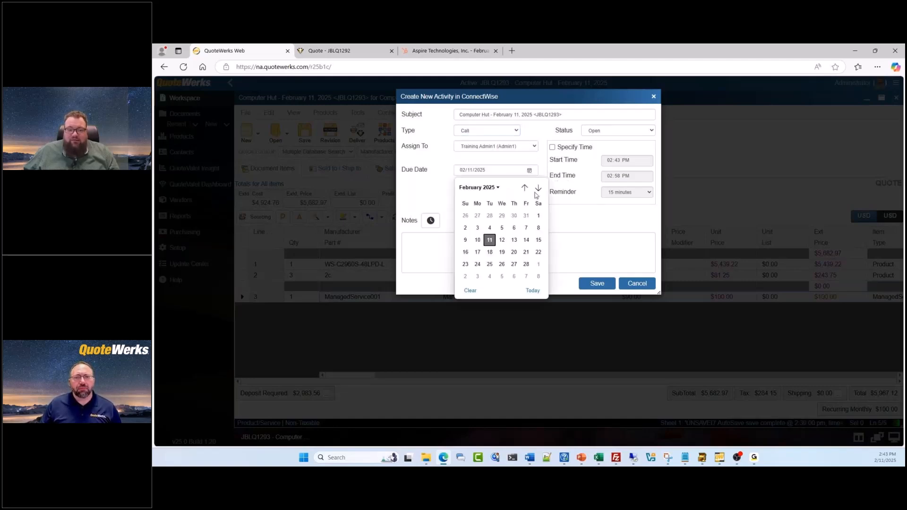
left_click(527, 241)
- Add the note "Follow up with customer to discuss setting a meeting." to the call activity and save it
left_click(553, 247)
type("Folo")
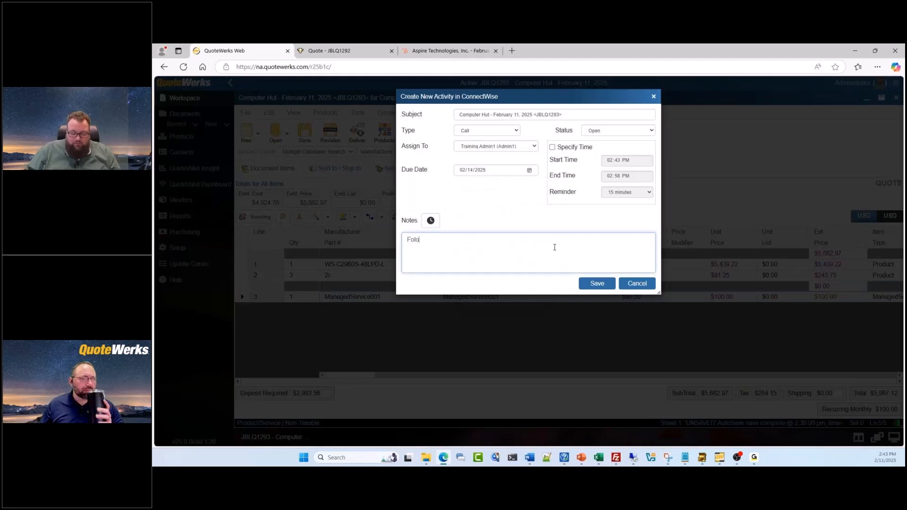
key("BackSpace")
type("low up with")
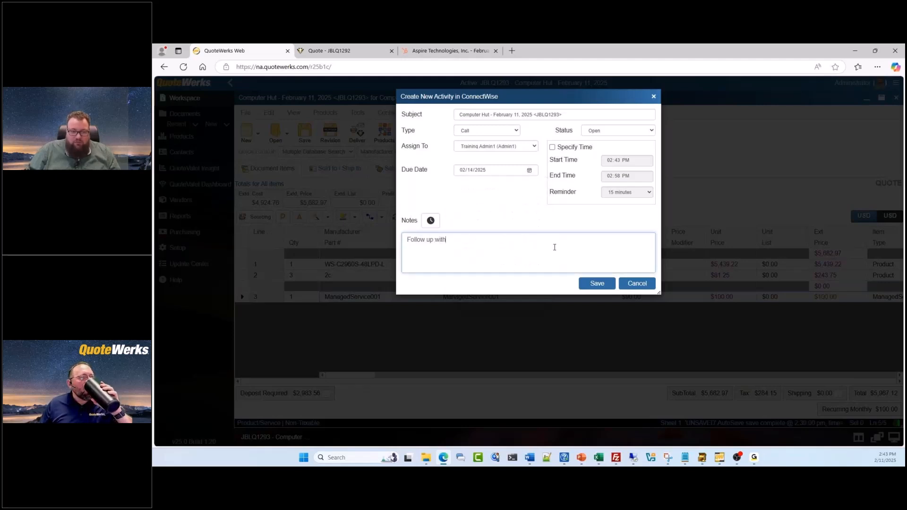
type(" customer to d")
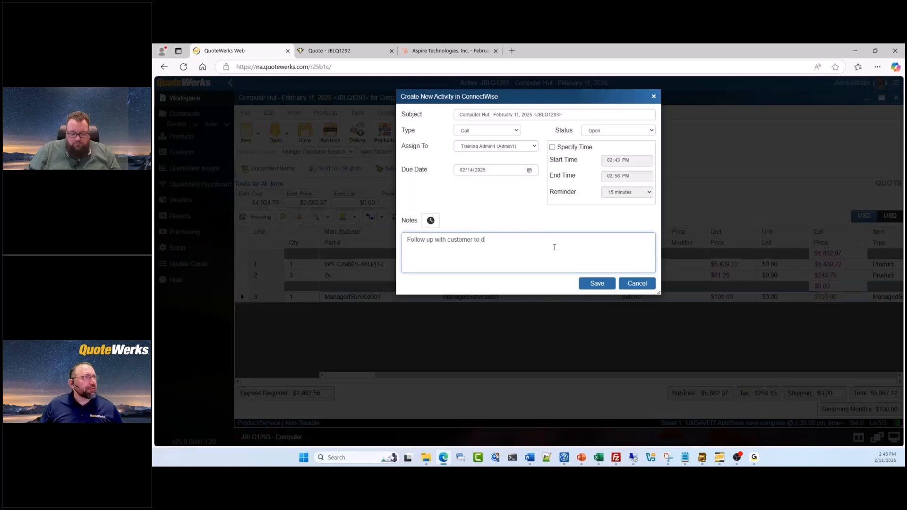
type("iscuss setting a meeting.")
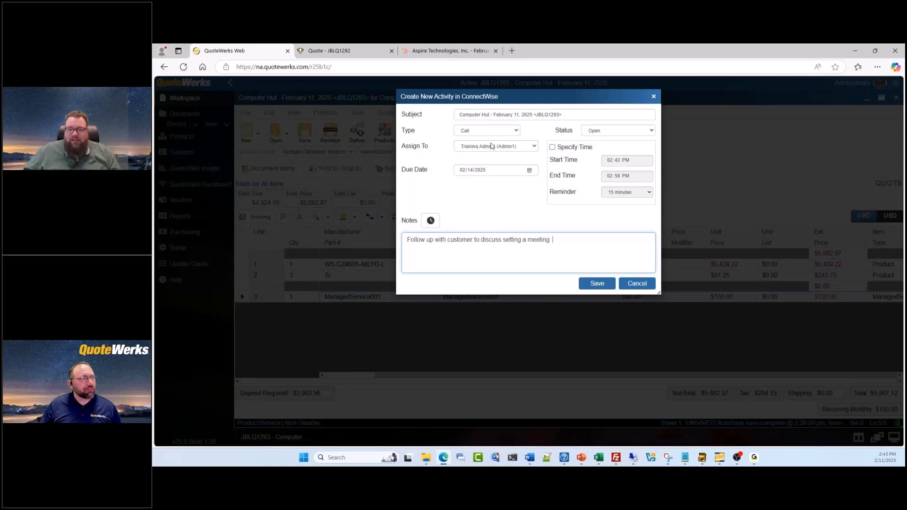
left_click(597, 283)
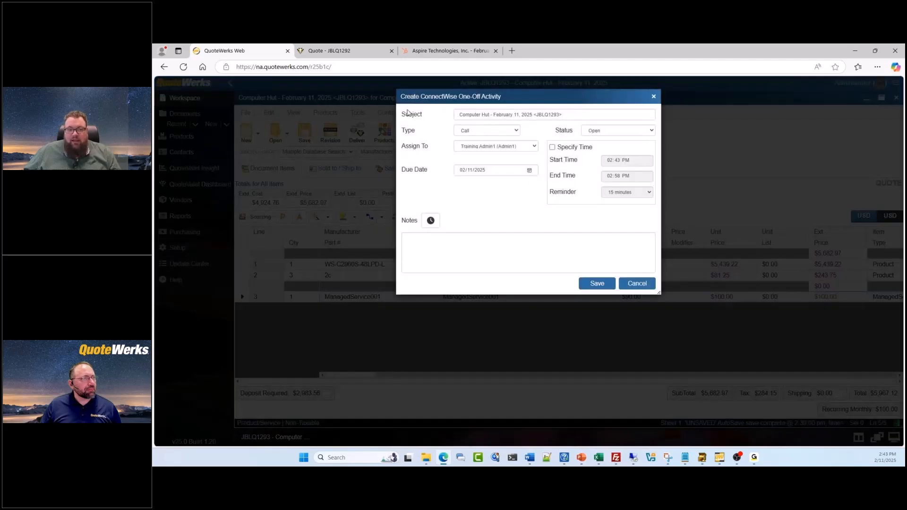
- Set the new ConnectWise activity's type to Appointment, assign it to another team member and make it due 02/21/2025
left_click(517, 132)
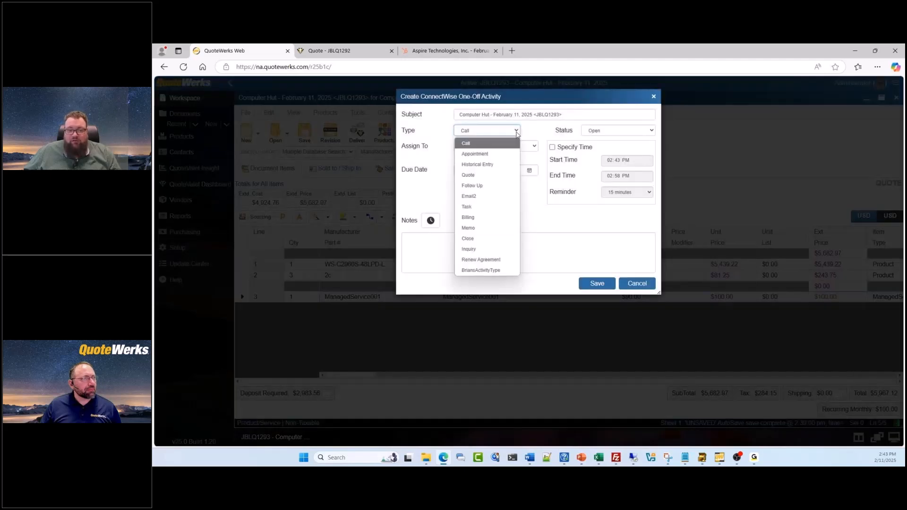
left_click(475, 154)
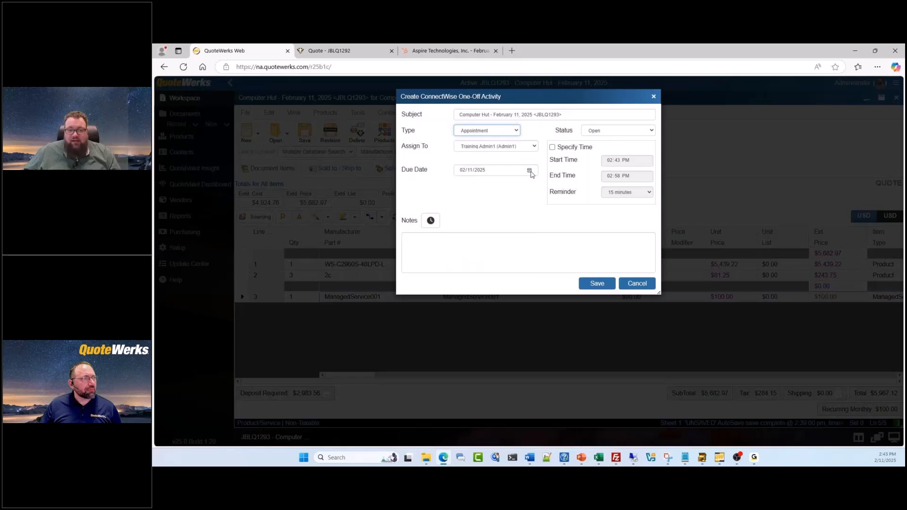
left_click(534, 146)
left_click(534, 176)
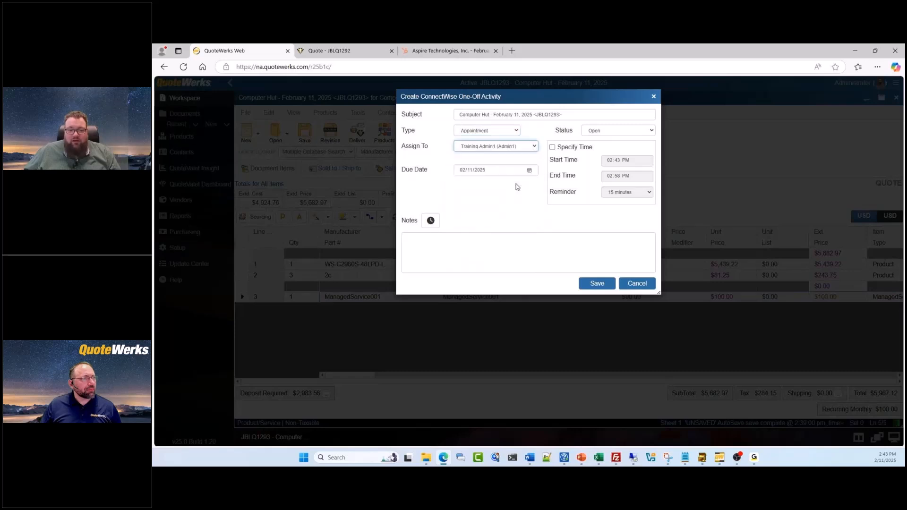
left_click(530, 170)
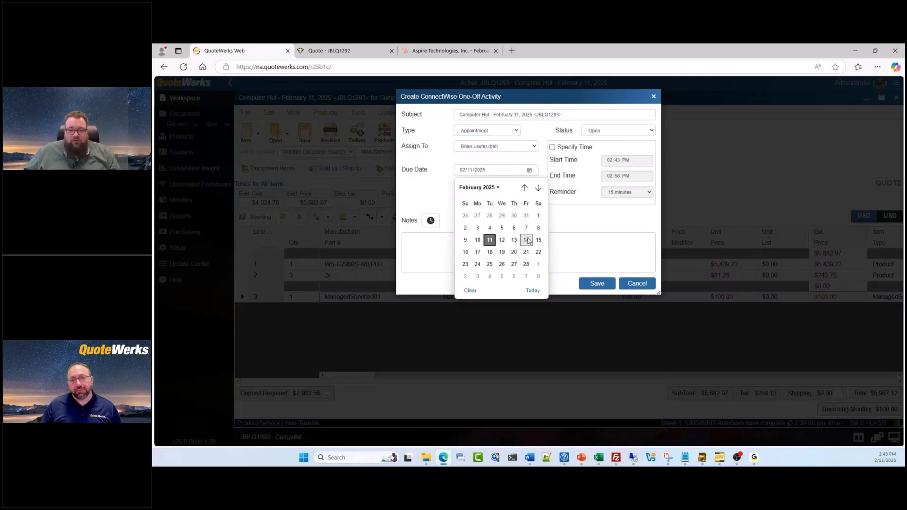
left_click(526, 253)
- Add the note "Presentation to customer about solution and implementation timelines." to the appointment activity and save it
left_click(534, 243)
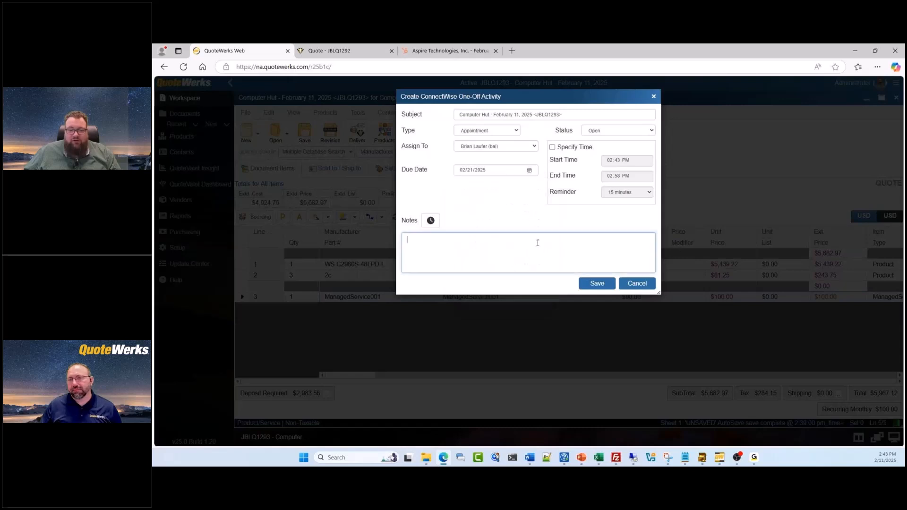
type("Presen")
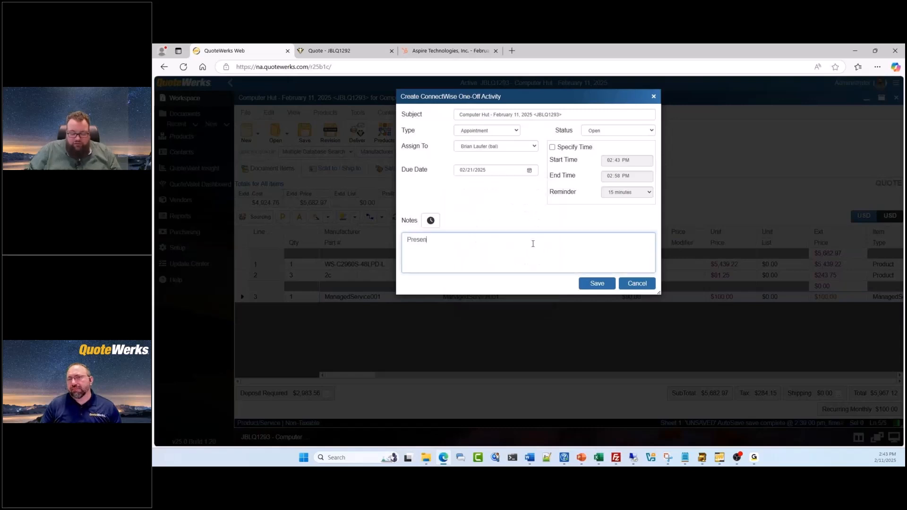
type("tation to customer")
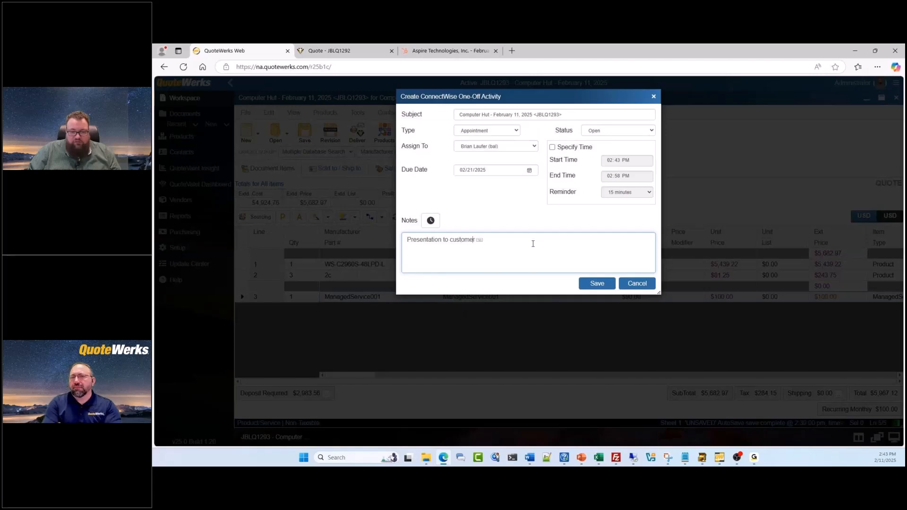
type(" about so")
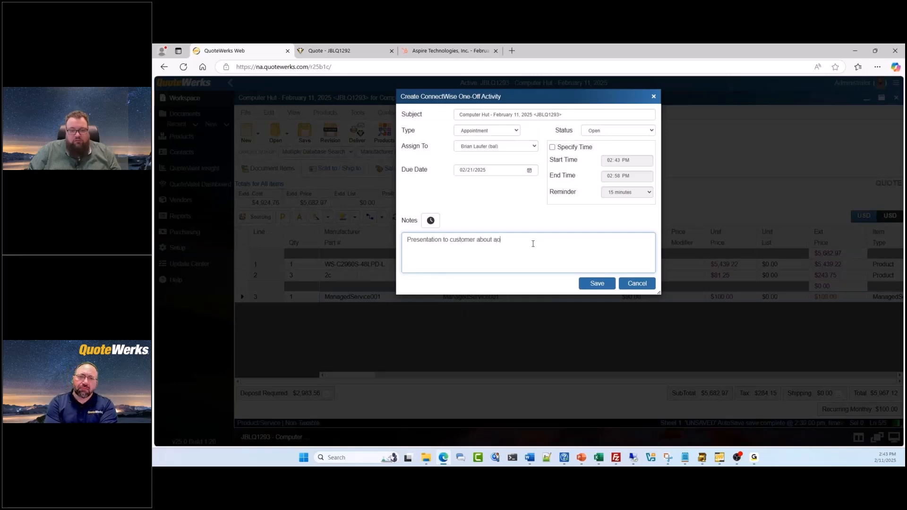
type("lution and im")
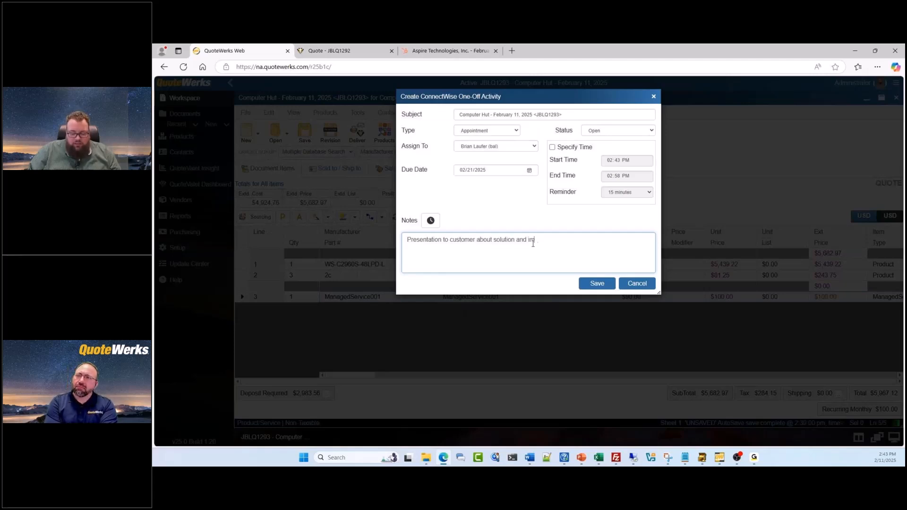
type("plementation timelines.")
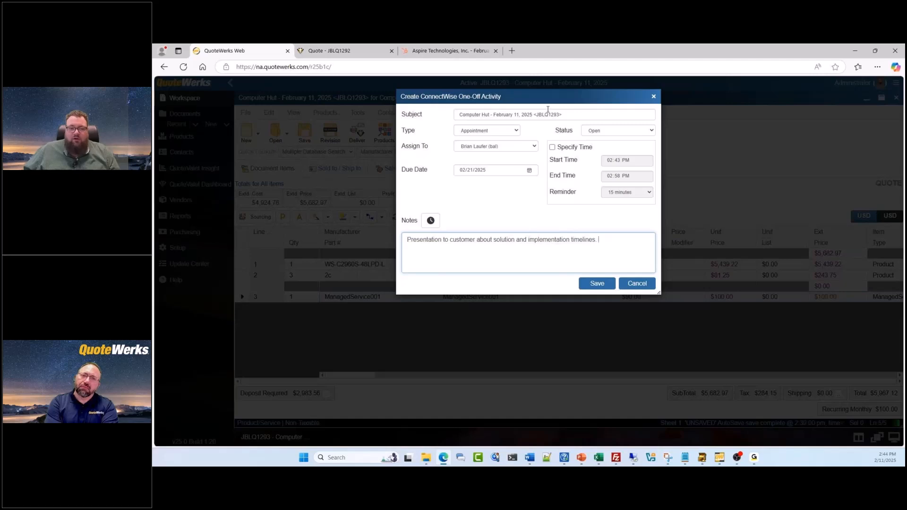
left_click(597, 285)
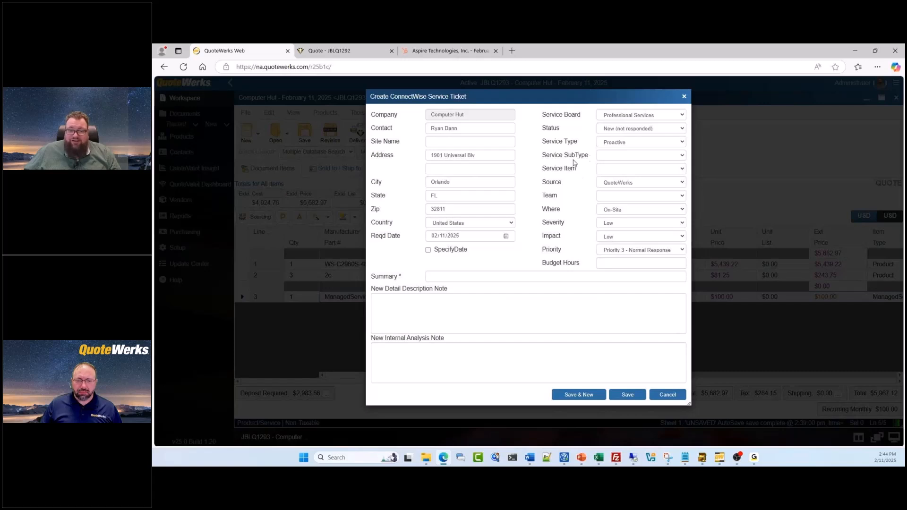
- Set the service ticket's subtype to blamo, service item to undefined, team to Service Team and budget hours to 3.0
left_click(682, 157)
left_click(670, 178)
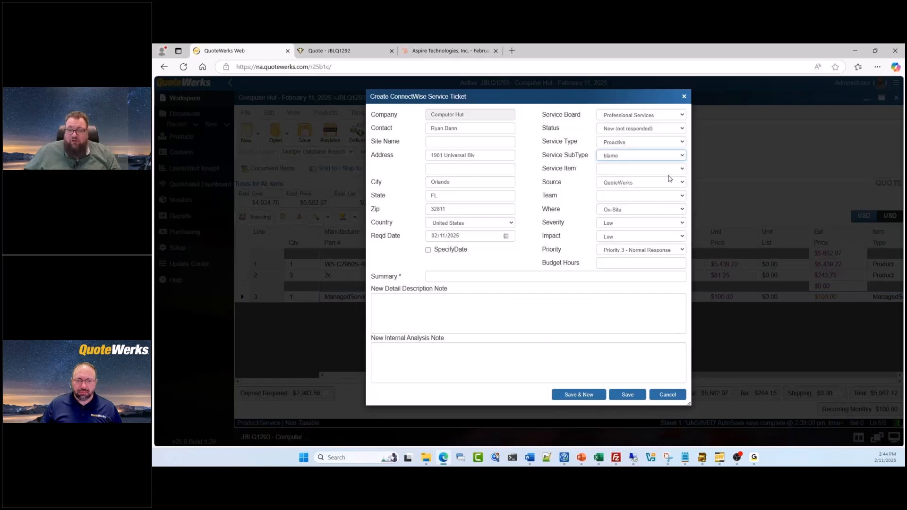
left_click(684, 170)
left_click(671, 192)
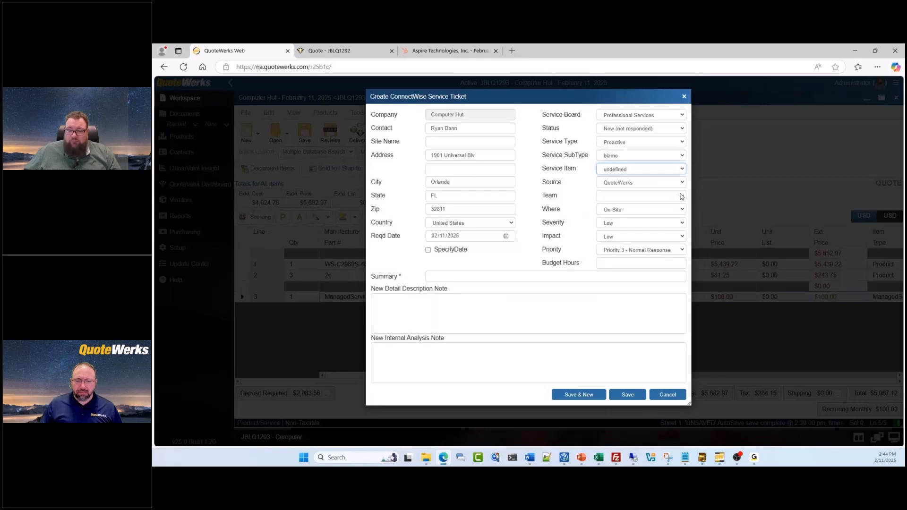
left_click(682, 196)
left_click(614, 219)
left_click(624, 264)
type("3.0")
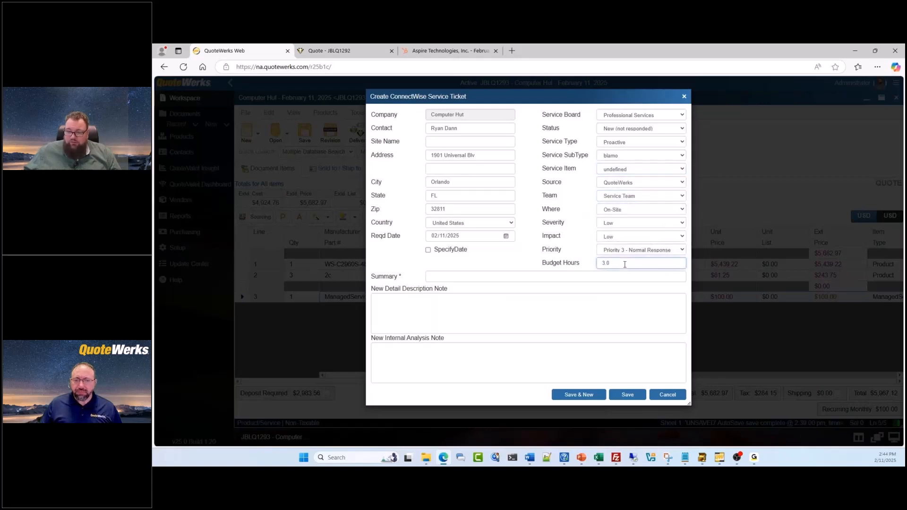
- Enter "Installation of C2960S Switch" as the service ticket's summary
left_click(526, 277)
type("In")
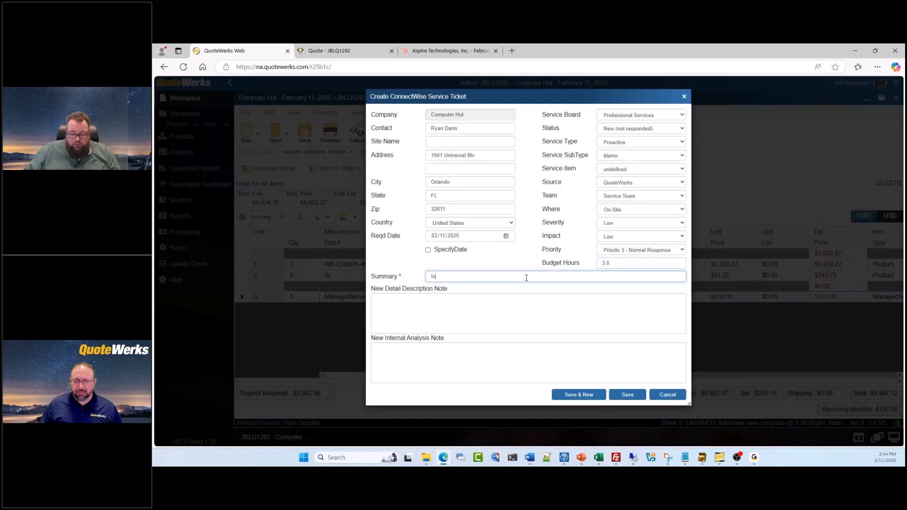
type("stallation of")
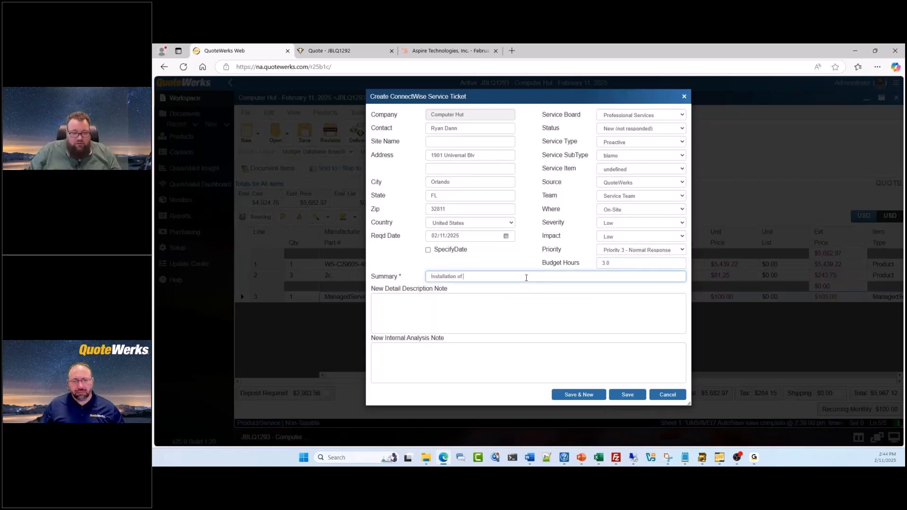
type(" C2960")
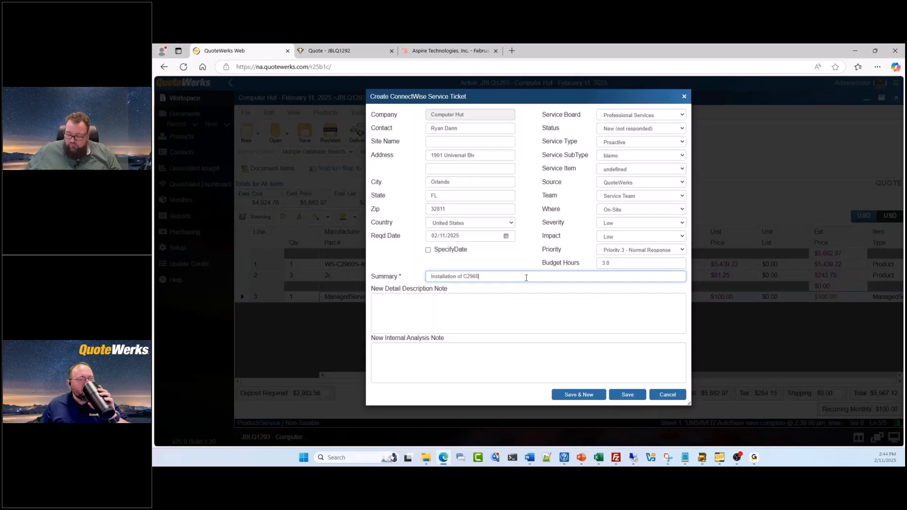
type("S Swith")
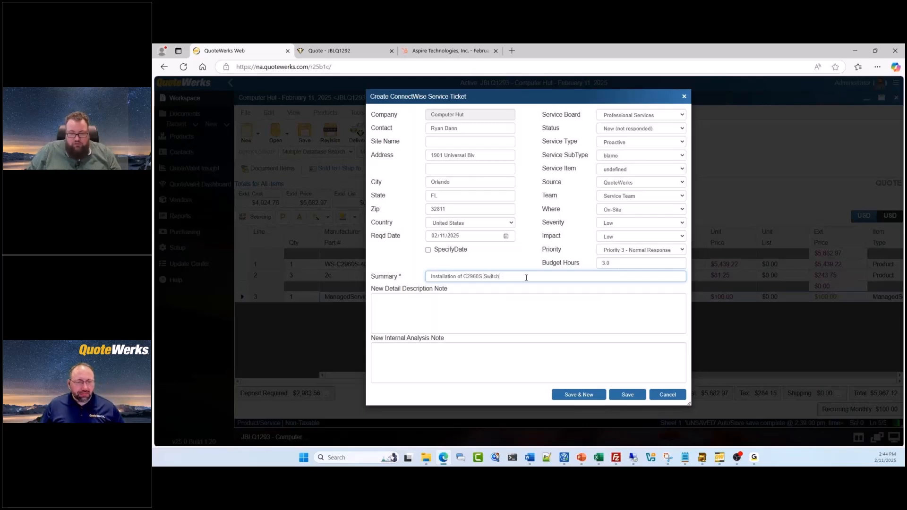
- Add the detail description note "Full install and setup of managed services.", leave the internal analysis note empty and save the service ticket
left_click(526, 302)
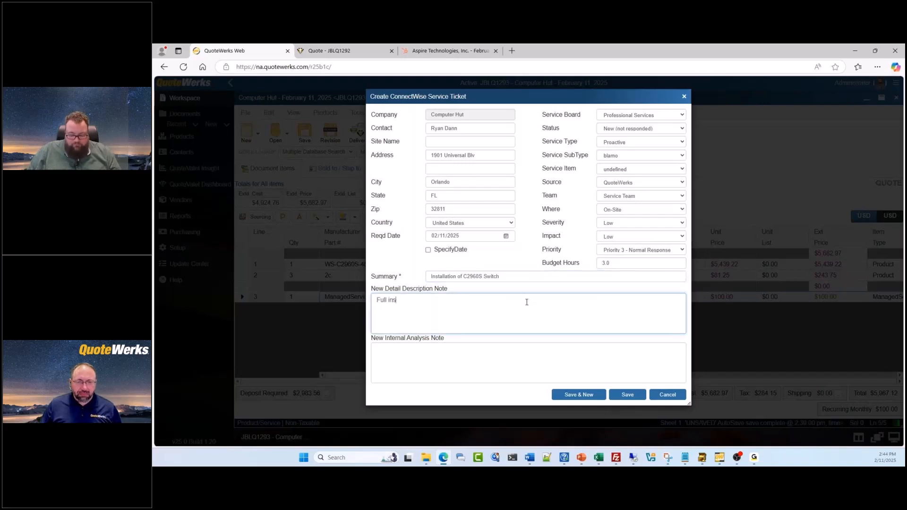
type("etup of mana")
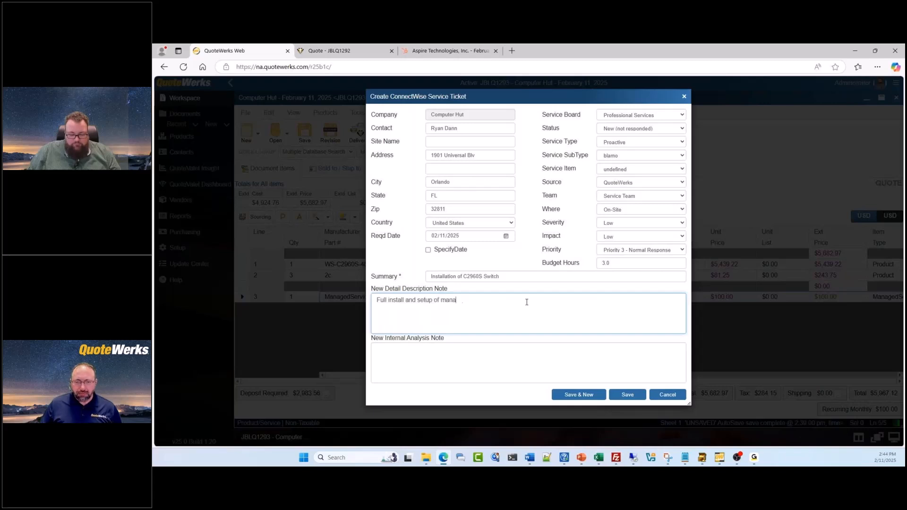
type("ged services.")
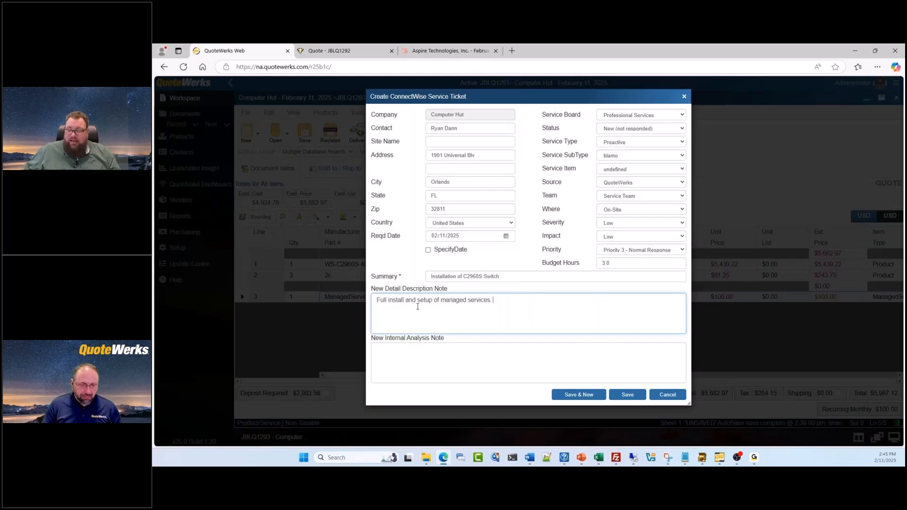
left_click(468, 343)
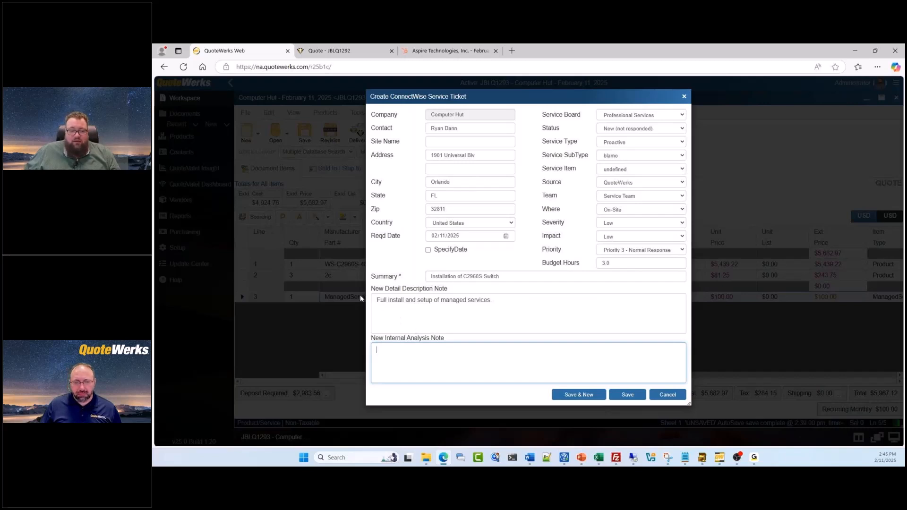
left_click_drag(376, 297, 531, 303)
left_click(473, 307)
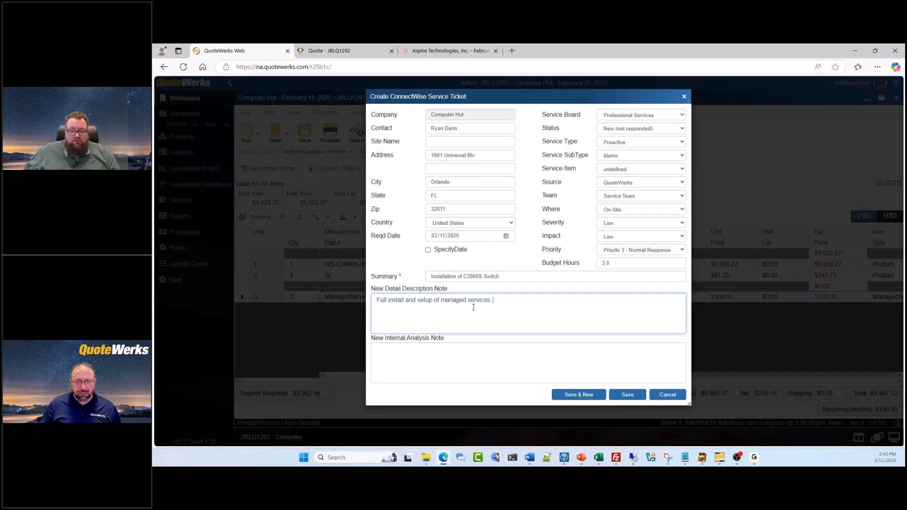
left_click(457, 376)
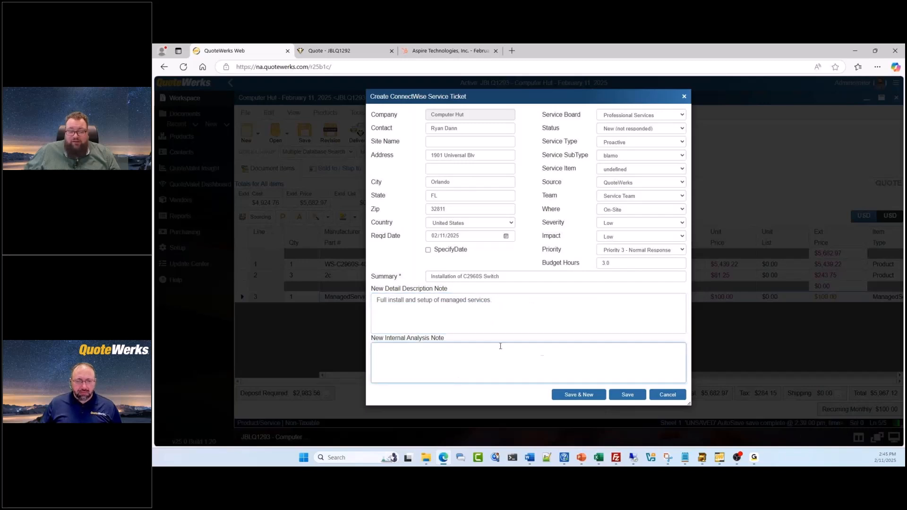
left_click(637, 397)
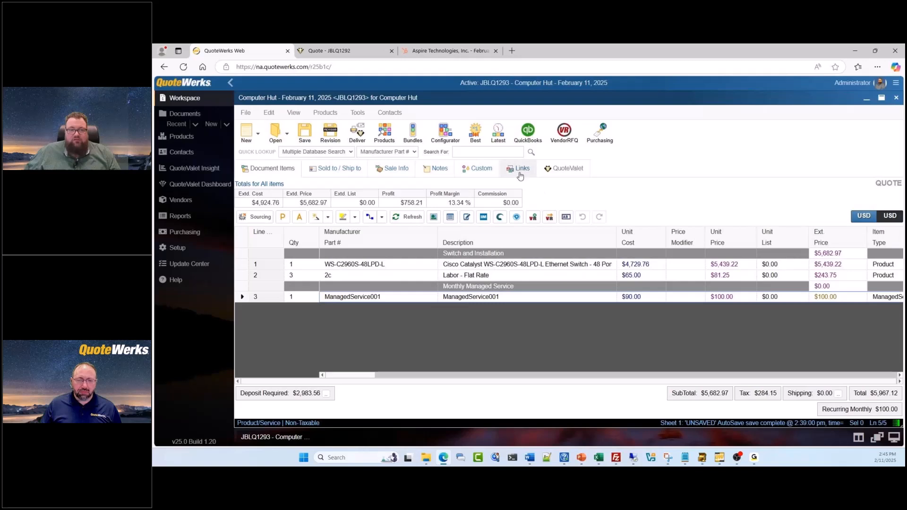
- Open the quote's linked opportunity in ConnectWise and check its transferred sales details and CustomField1 text
left_click(522, 172)
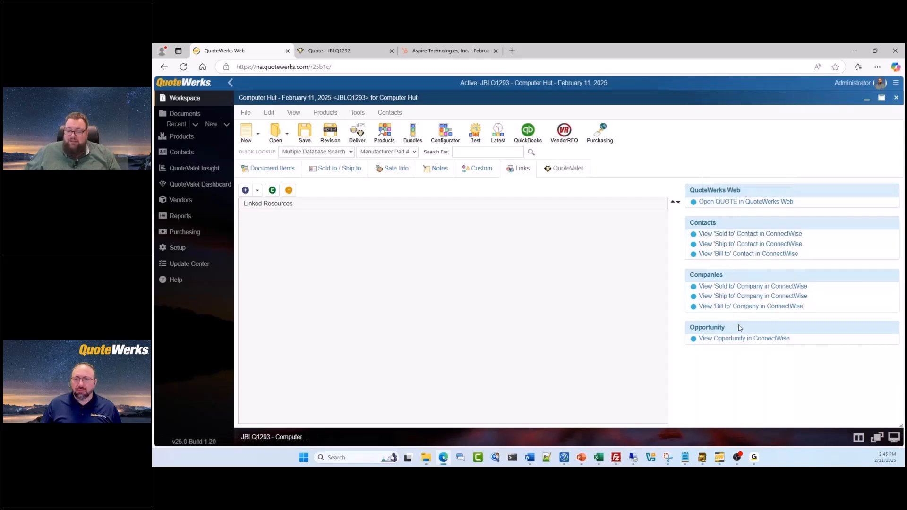
left_click(734, 339)
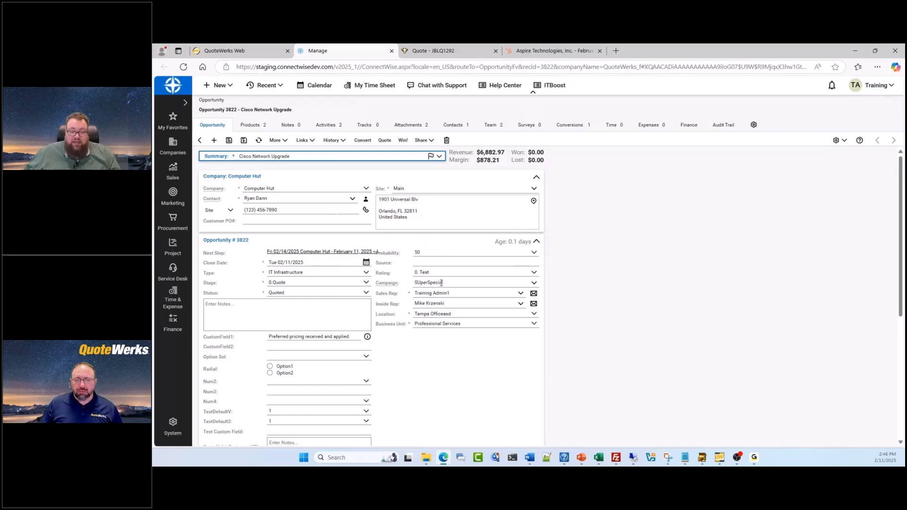
scroll(459, 334, "down", 1)
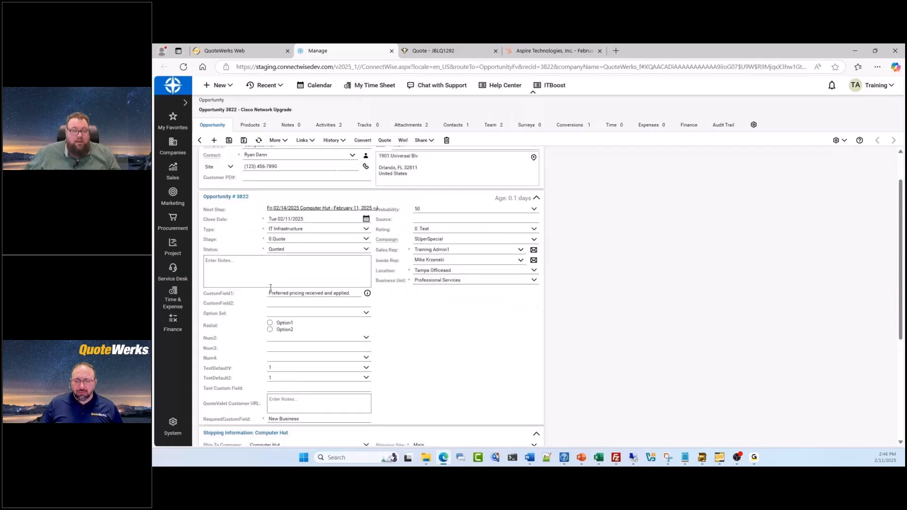
left_click_drag(267, 294, 352, 293)
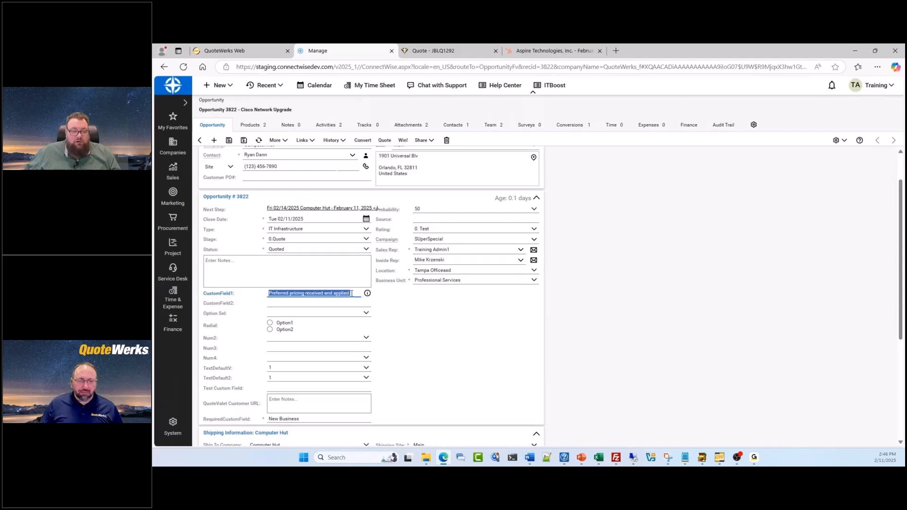
left_click(407, 310)
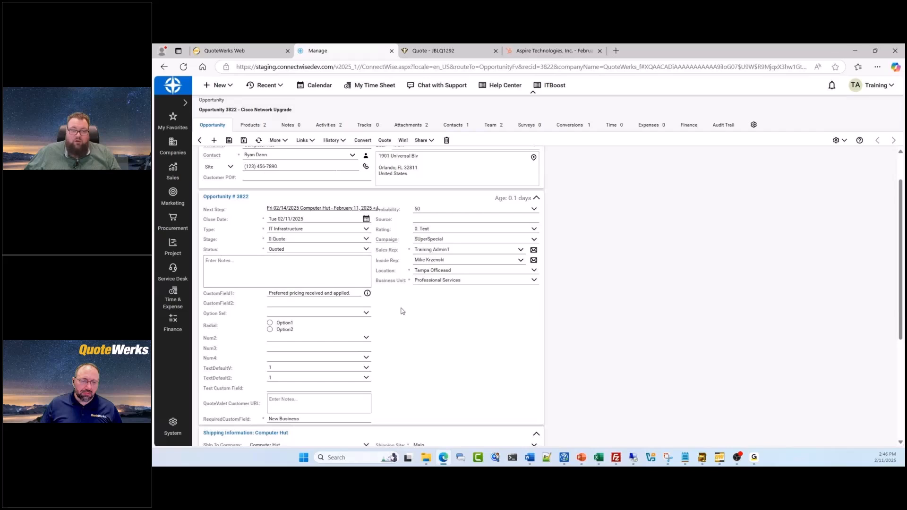
- Review the opportunity's shipping information and forecast lines, expanding and collapsing the managed services estimate to examine its recurring details
scroll(402, 311, "down", 1)
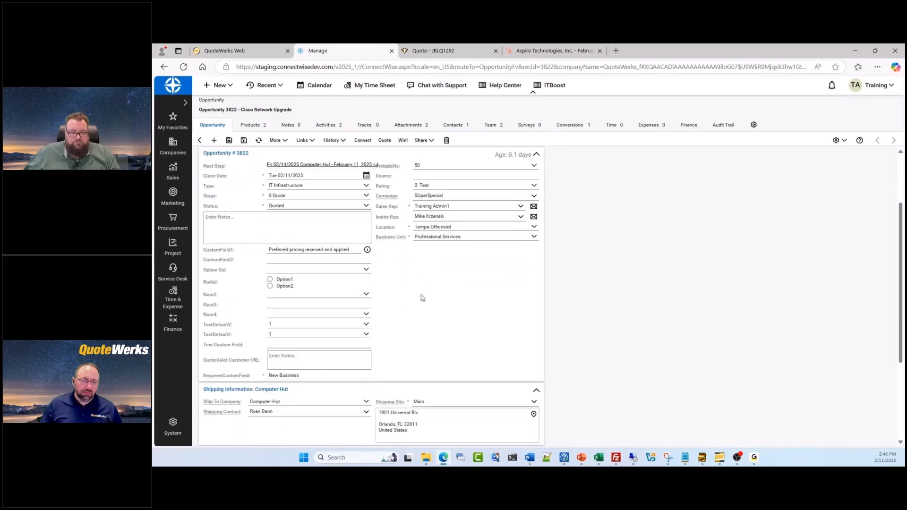
scroll(436, 255, "down", 3)
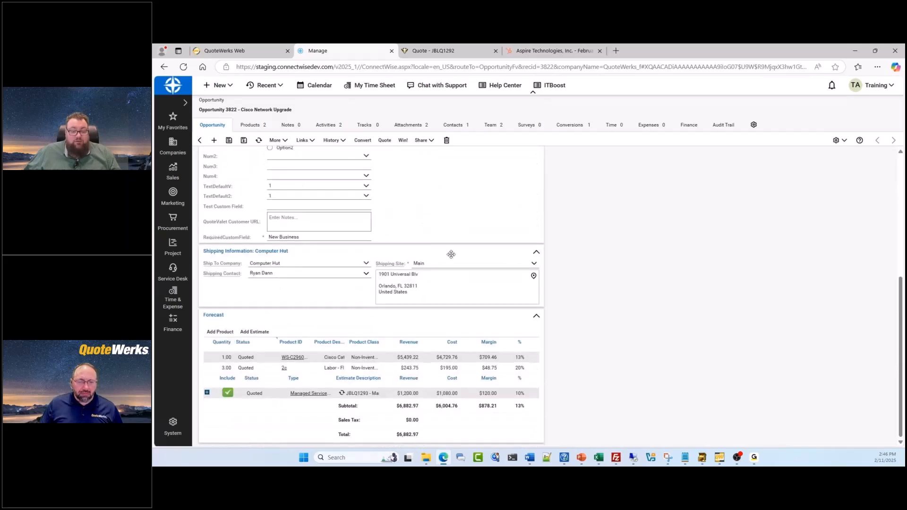
left_click(235, 359)
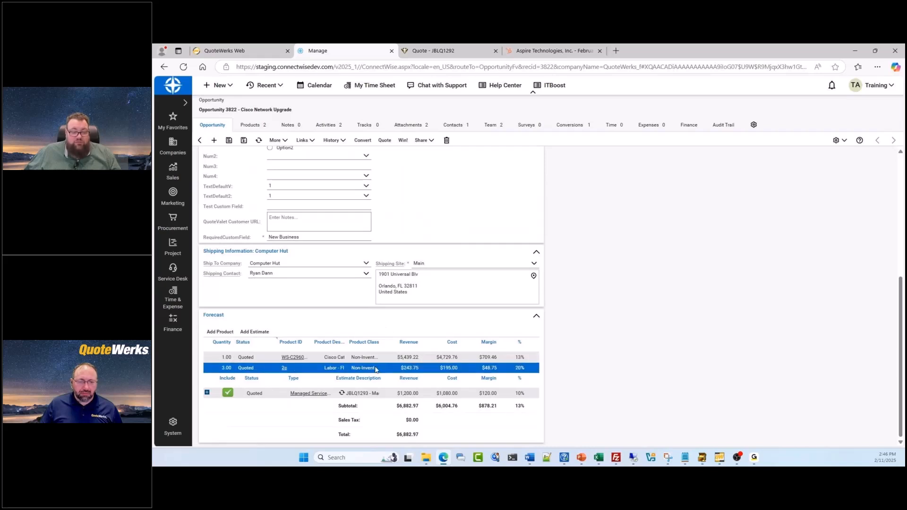
left_click(207, 393)
scroll(219, 392, "down", 1)
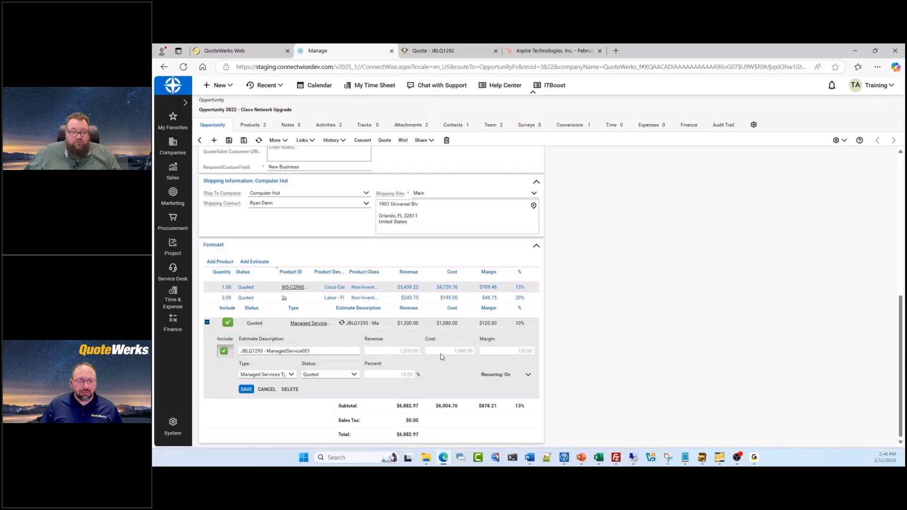
left_click(207, 324)
scroll(255, 327, "up", 10)
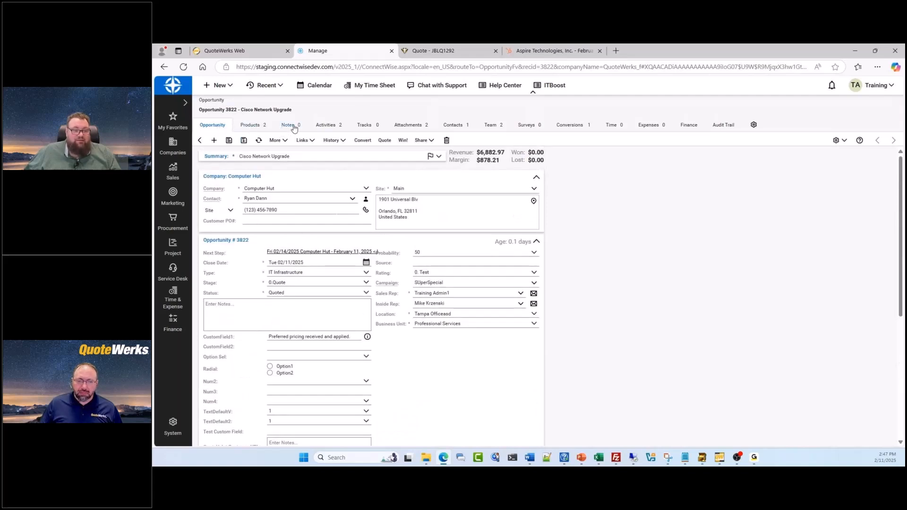
- Review the ConnectWise opportunity's activities, attachments and conversions to check what the saved quote transferred
left_click(330, 126)
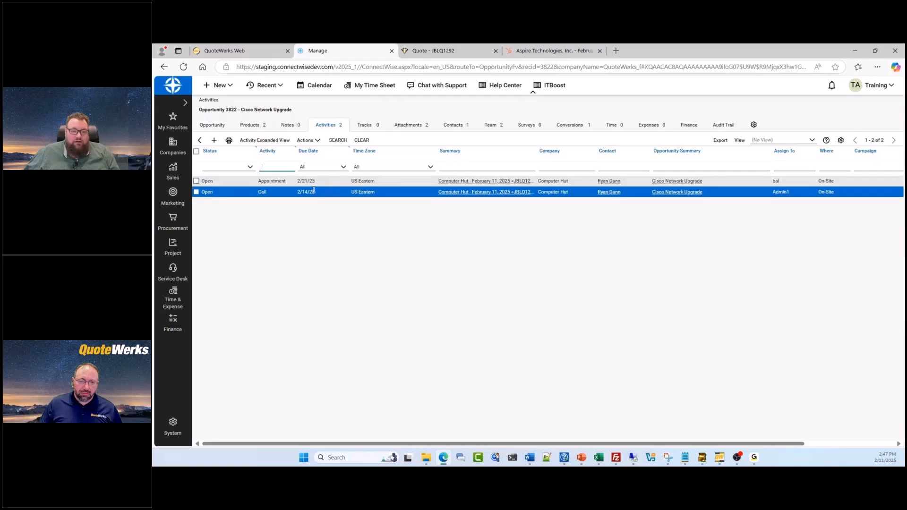
left_click(402, 127)
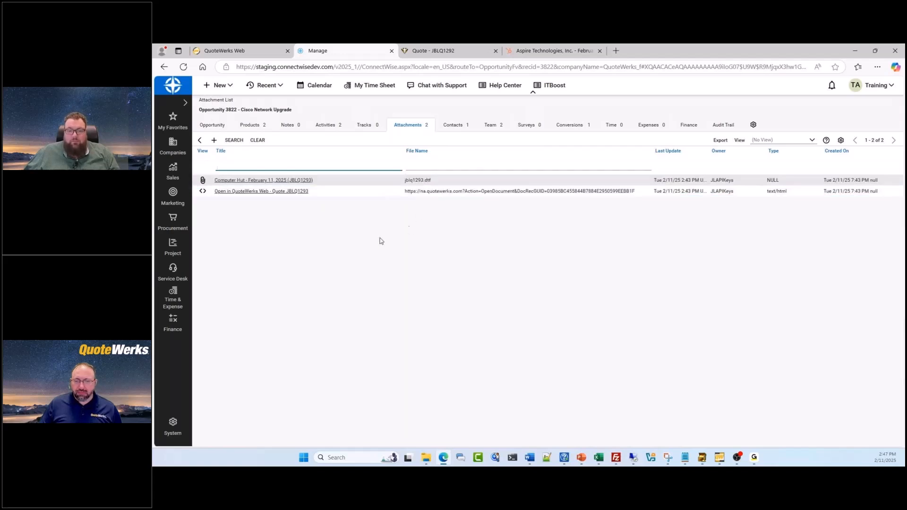
left_click(574, 133)
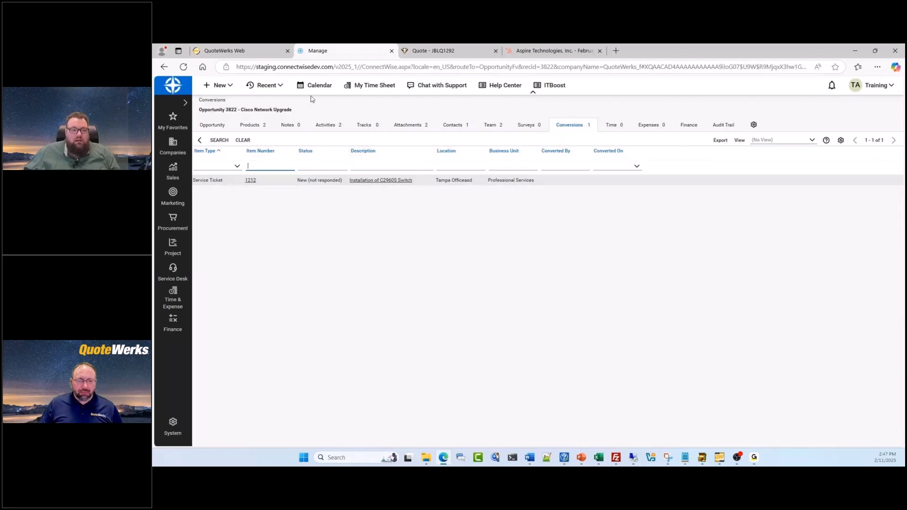
- Switch to QuoteWerks Web and convert the Computer Hut quote to an order, keeping the default conversion options
left_click(264, 52)
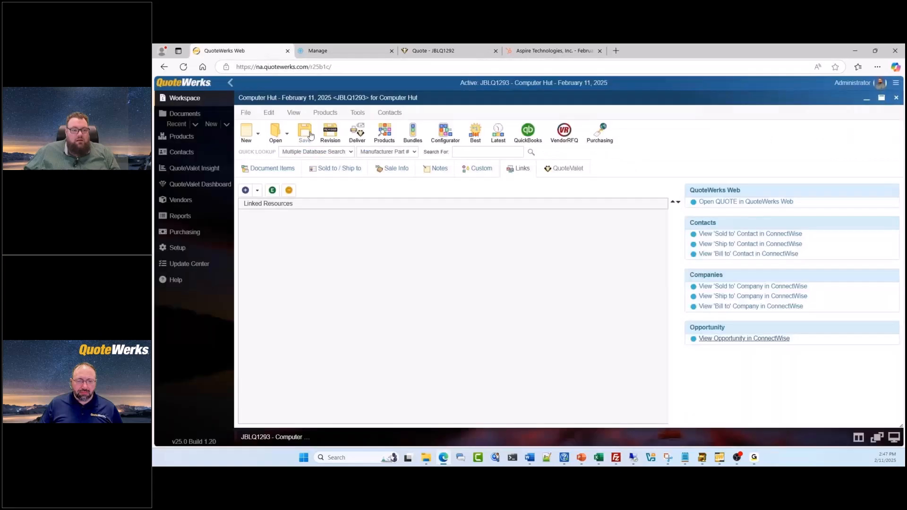
left_click(287, 173)
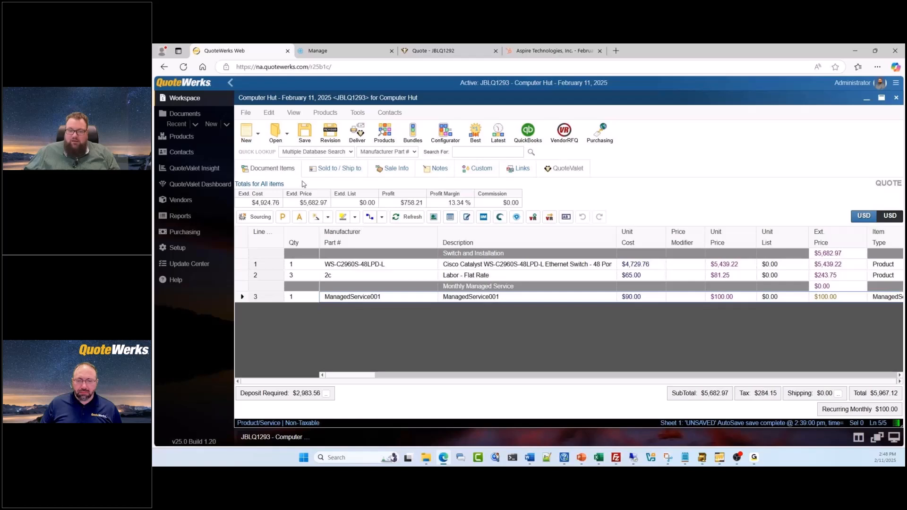
left_click(253, 115)
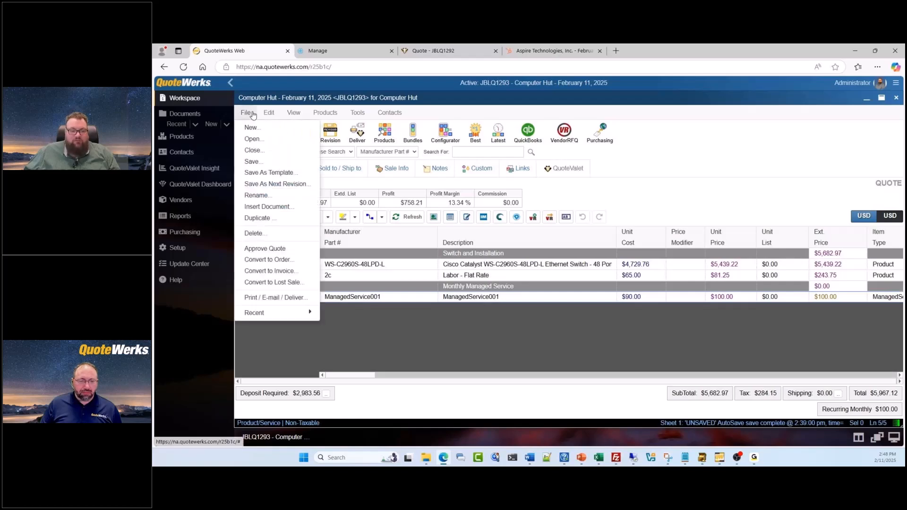
left_click(265, 260)
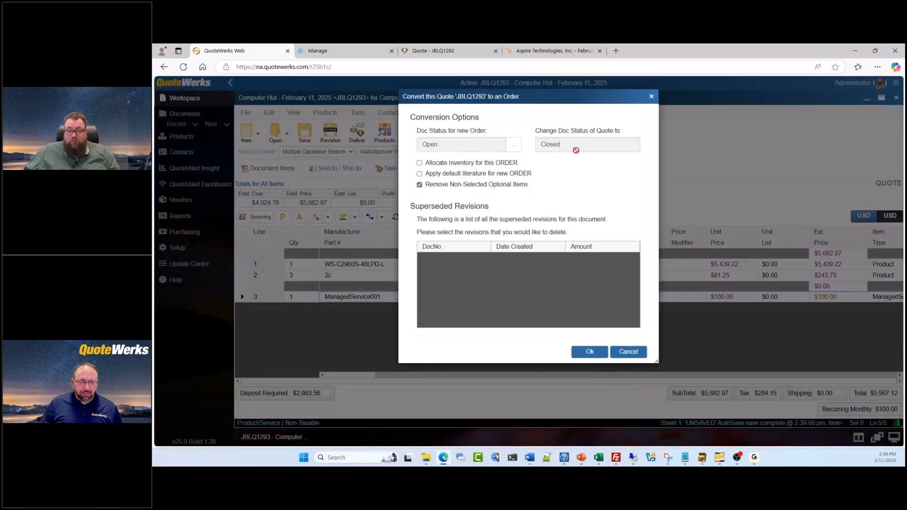
left_click(591, 352)
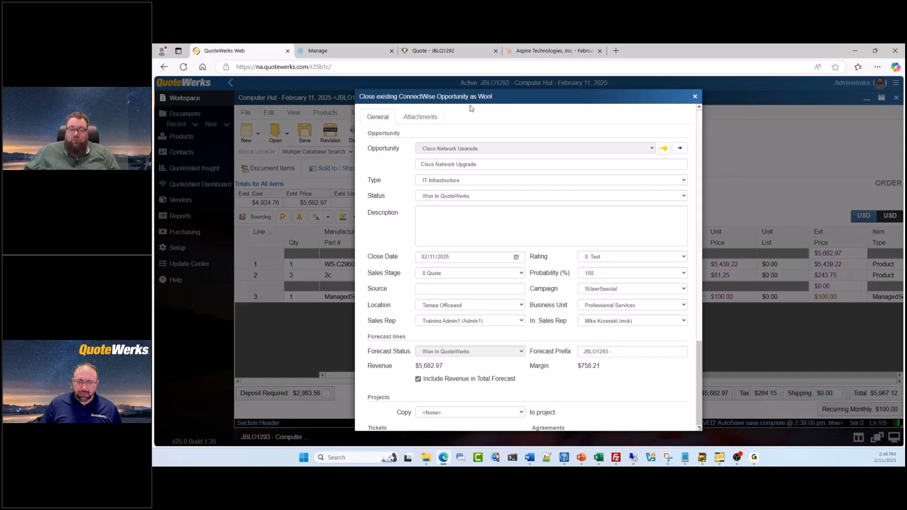
- Close the opportunity as won with the line item ticket copy set to <None> and agreement and sales order creation disabled, and save
left_click(511, 215)
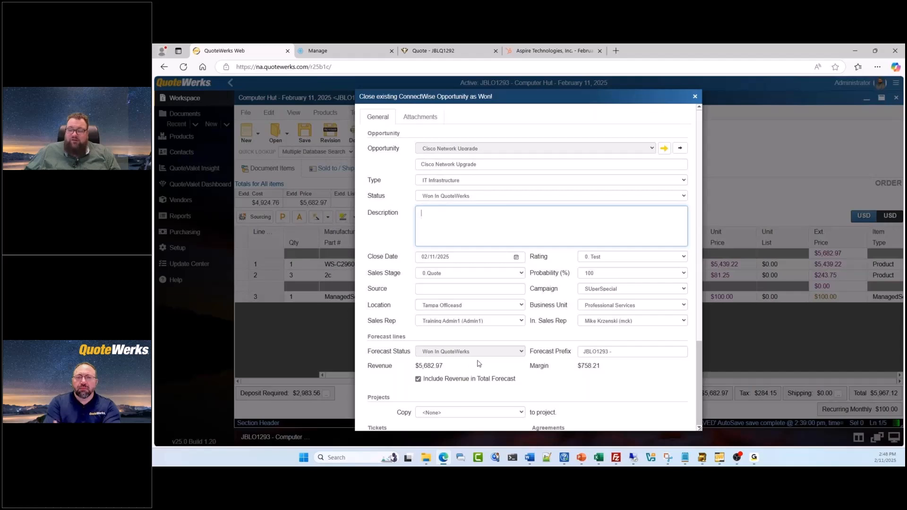
scroll(473, 364, "down", 3)
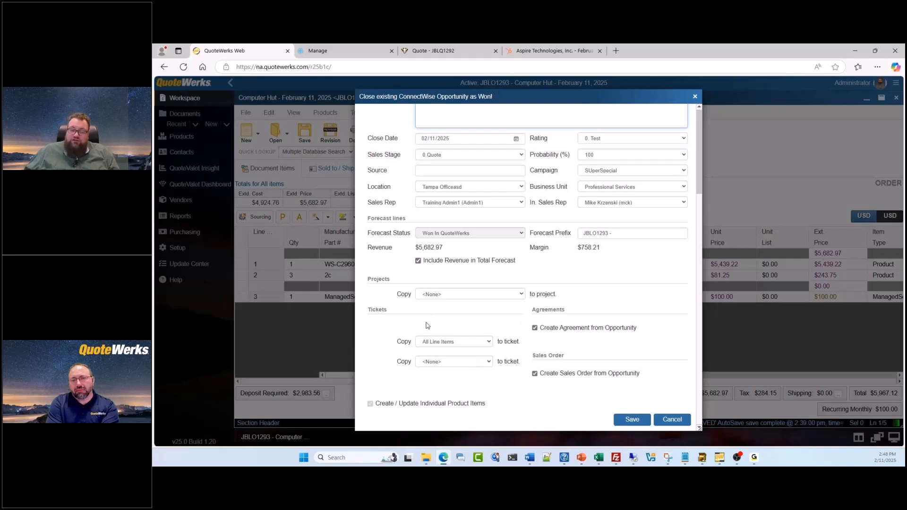
left_click(481, 345)
left_click(479, 357)
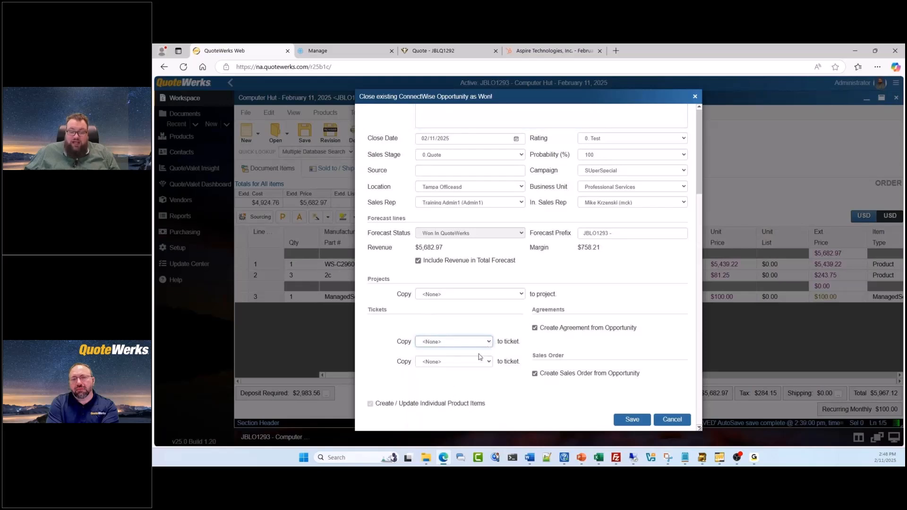
left_click(535, 328)
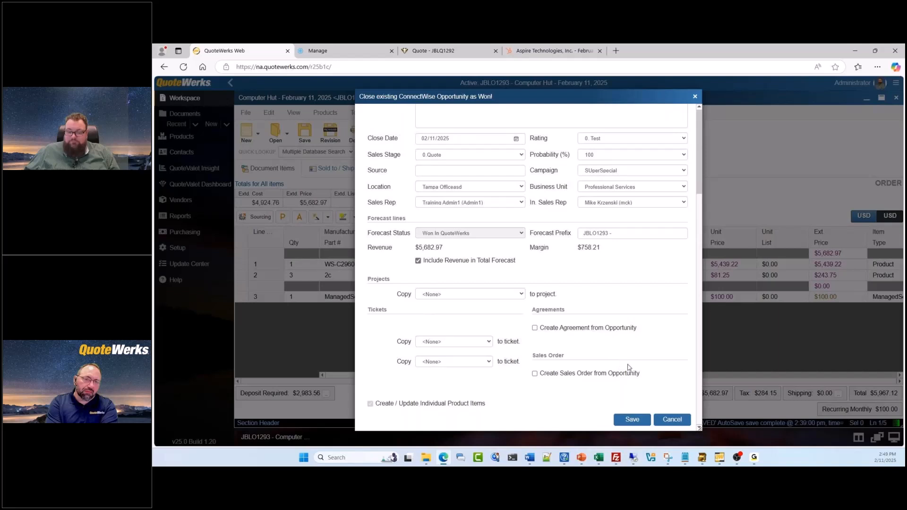
left_click(639, 421)
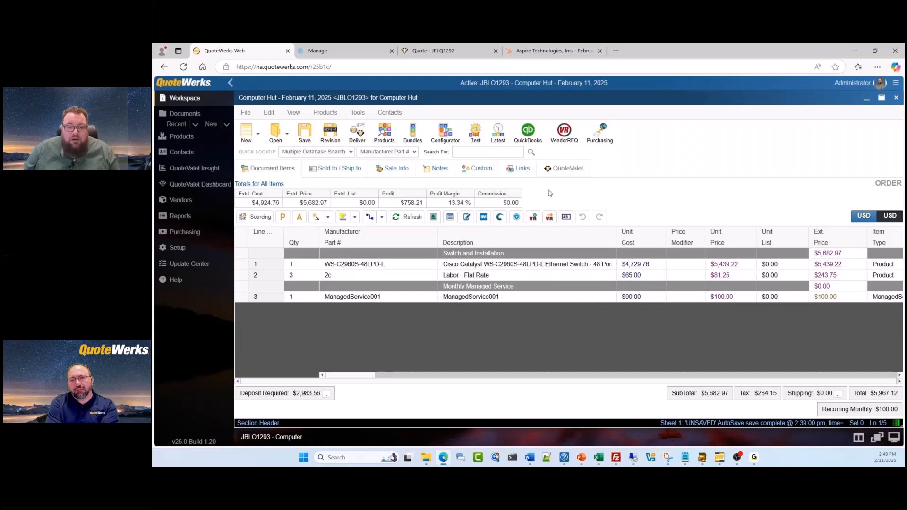
- Open the order's linked opportunity in ConnectWise and check its status and probability
left_click(528, 173)
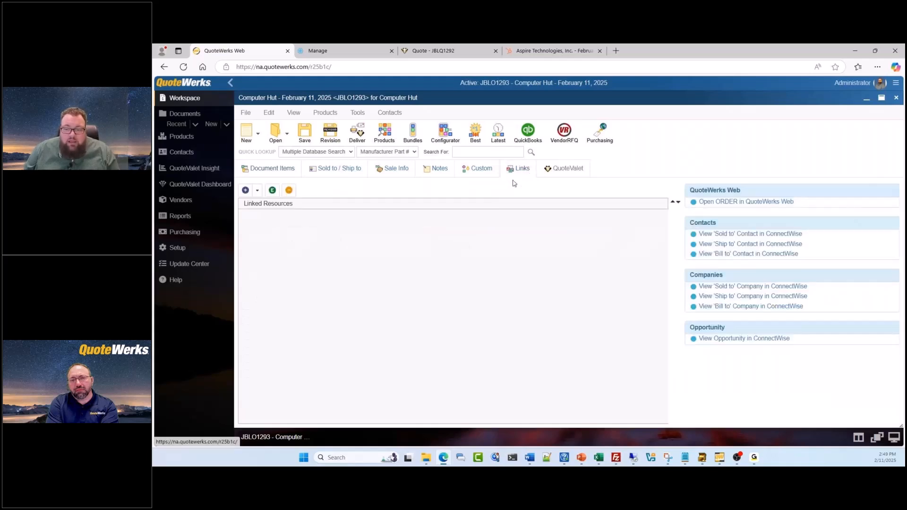
left_click(737, 339)
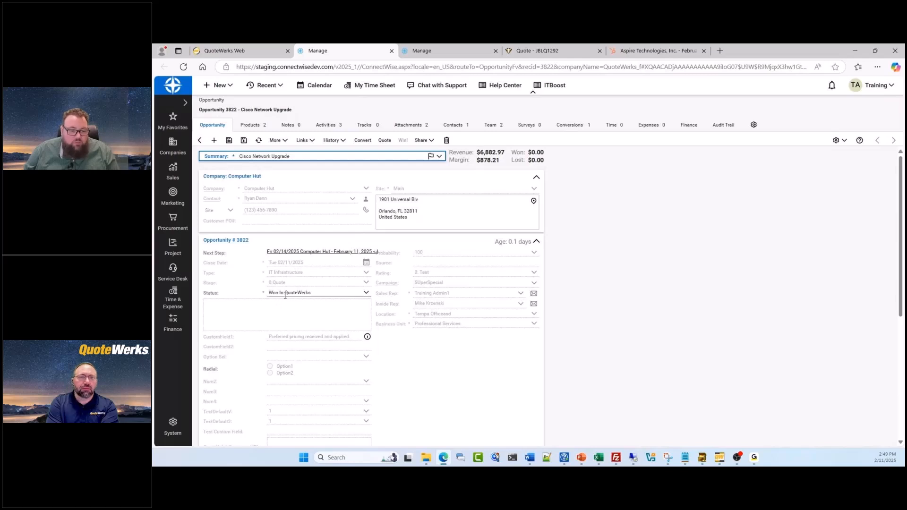
left_click(590, 302)
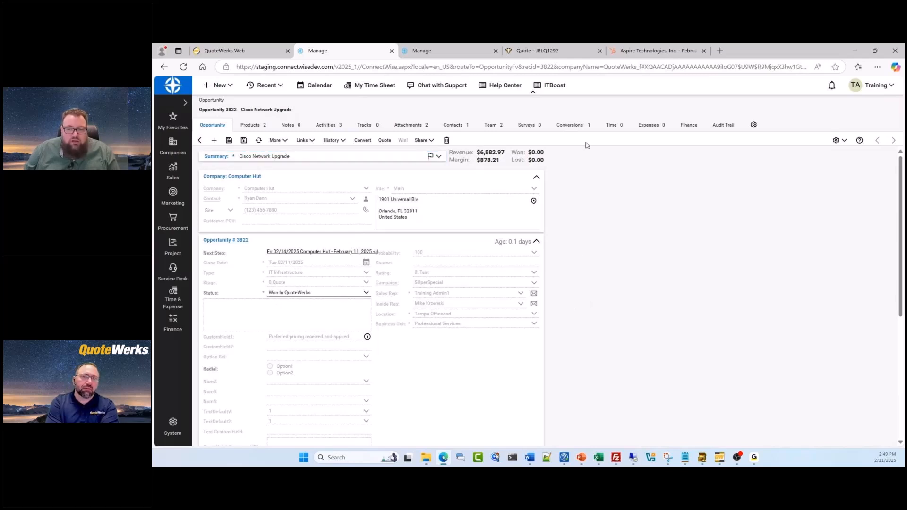
- Open the "Installation of C2960S Switch" service ticket from the opportunity's conversions, dismiss the status note and review its details and notes
left_click(581, 128)
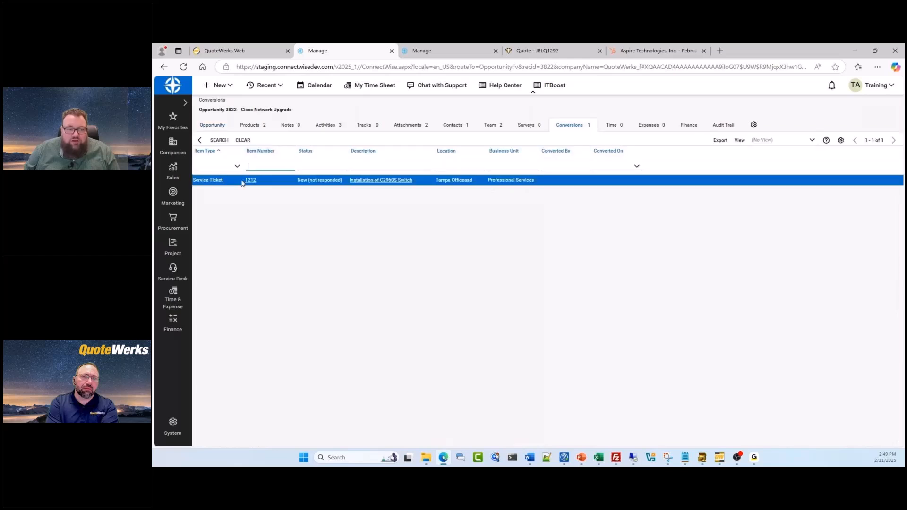
left_click(251, 181)
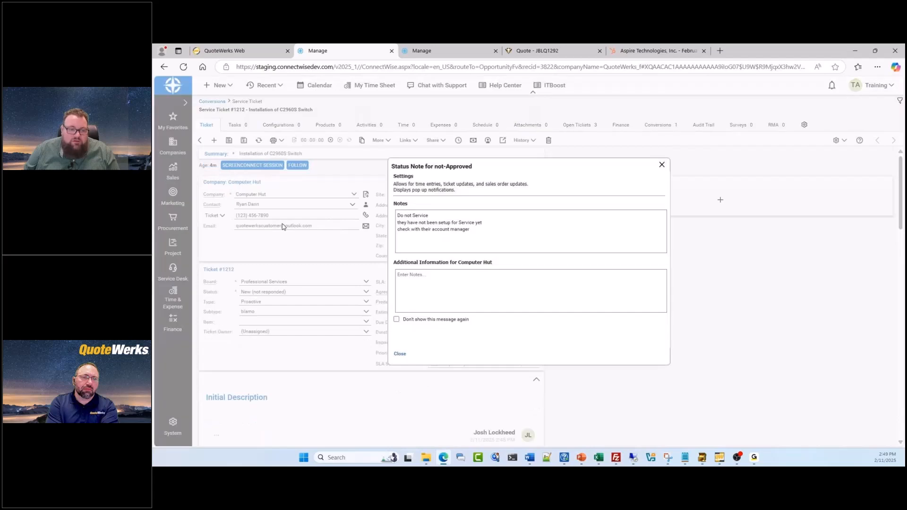
left_click(662, 165)
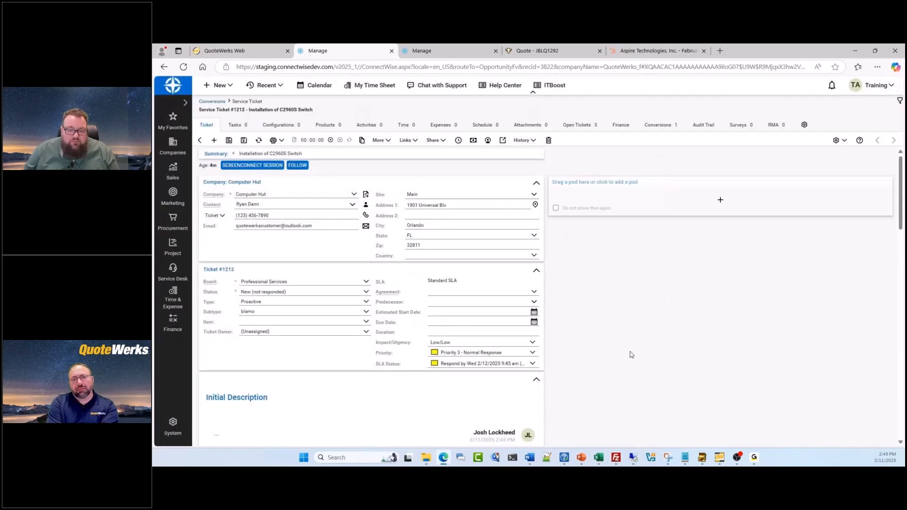
scroll(623, 362, "down", 6)
scroll(623, 362, "up", 6)
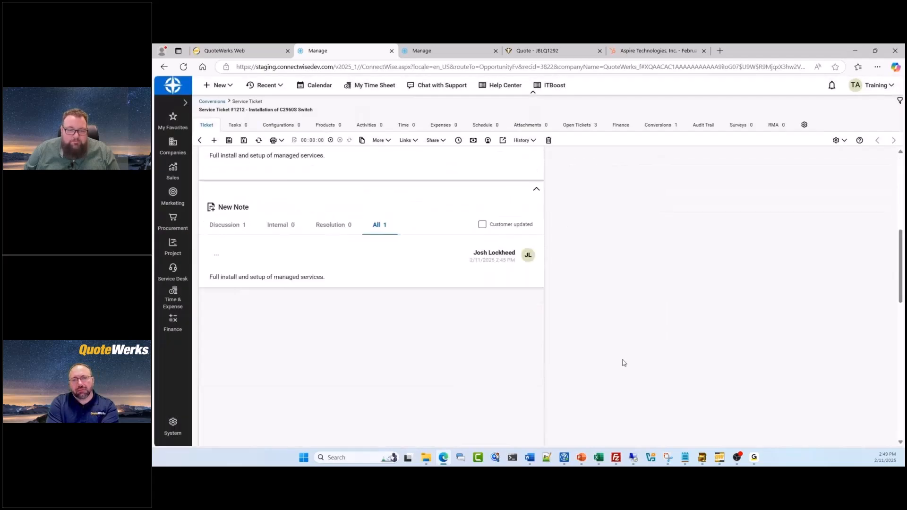
scroll(624, 363, "up", 1)
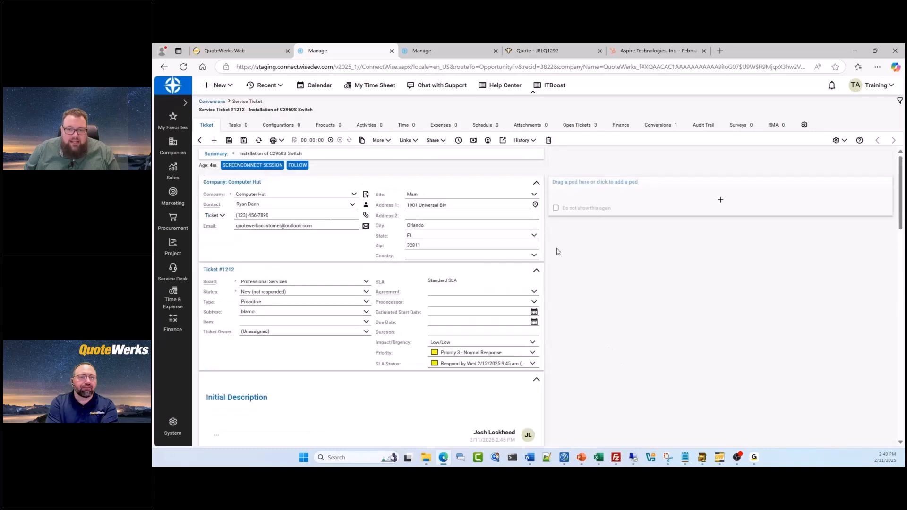
- Return to the QuoteWerks order, switch to the PowerPoint slide show and advance past the ConnectWise walkthrough title to the Resources slide
left_click(233, 53)
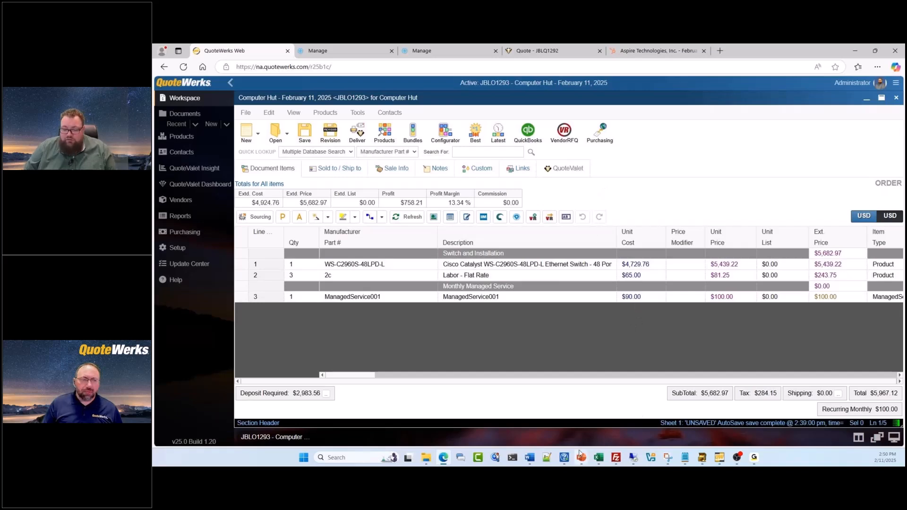
mouse_move(581, 457)
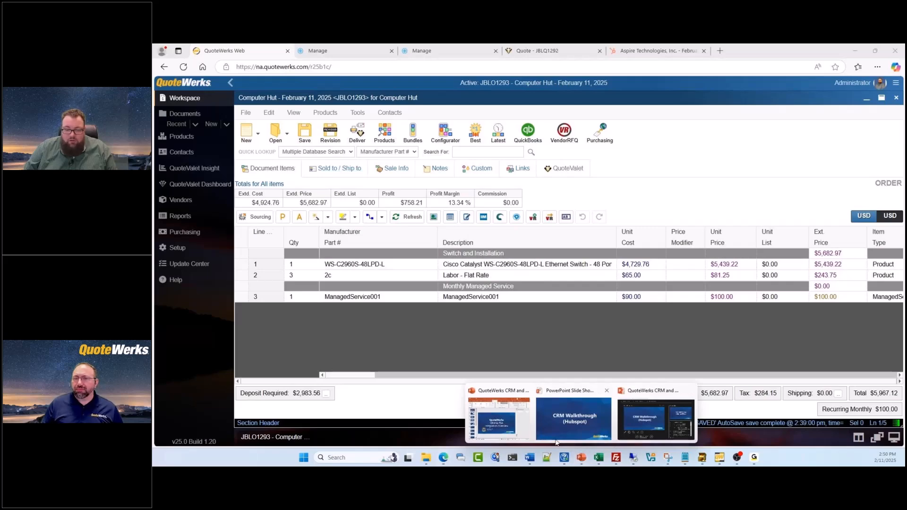
left_click(552, 435)
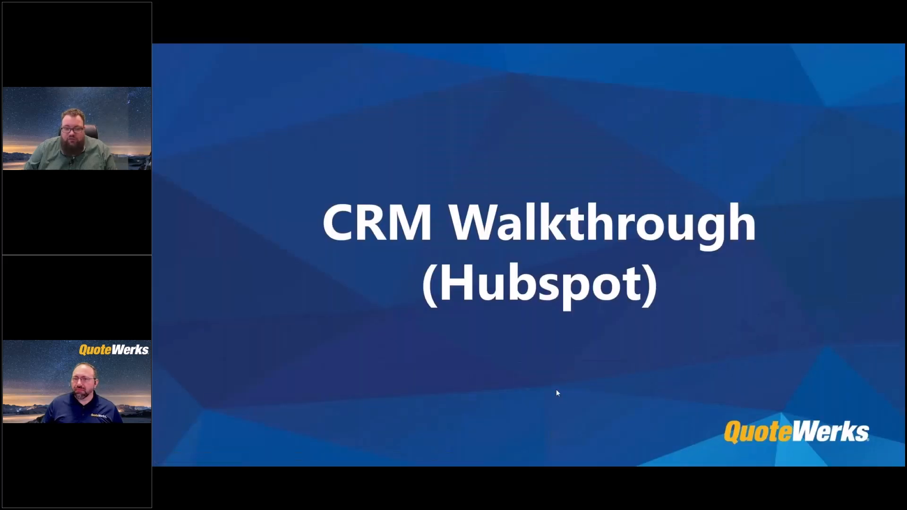
key("Right")
key("Right")
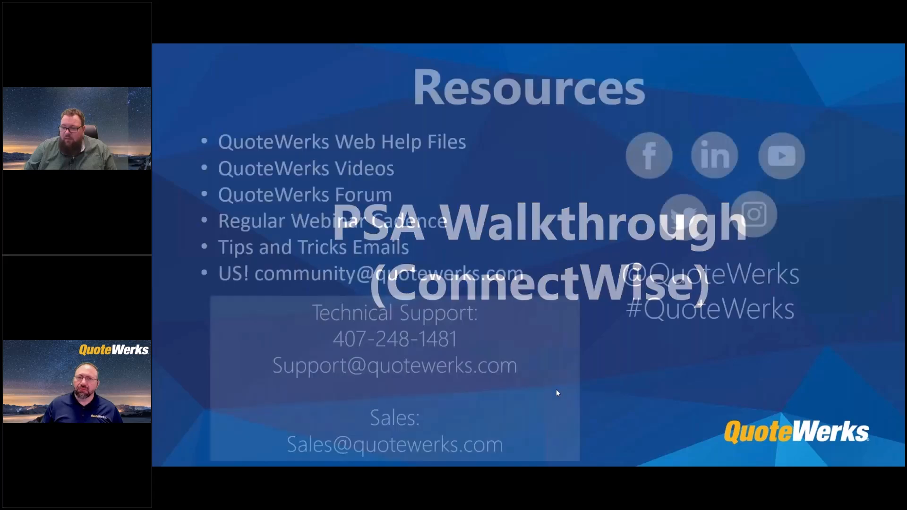